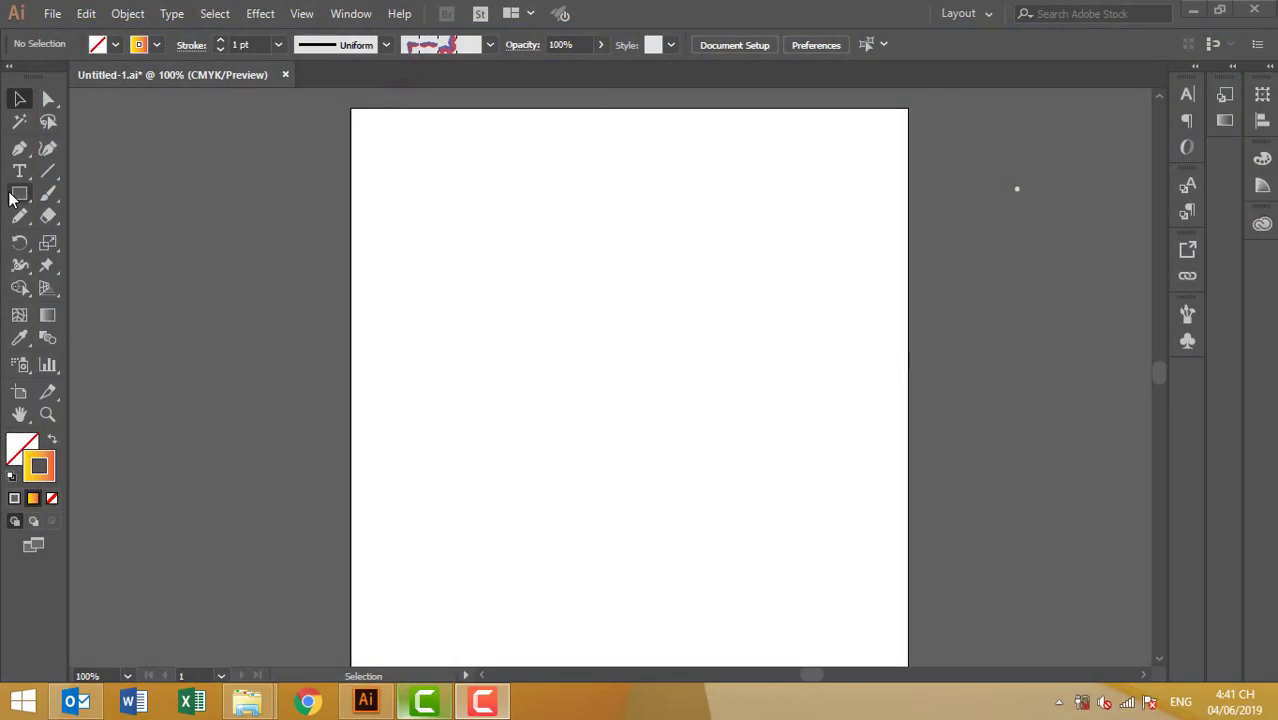
Place a short test path with the Pen tool, then switch to the Pencil tool.
left_click(20, 150)
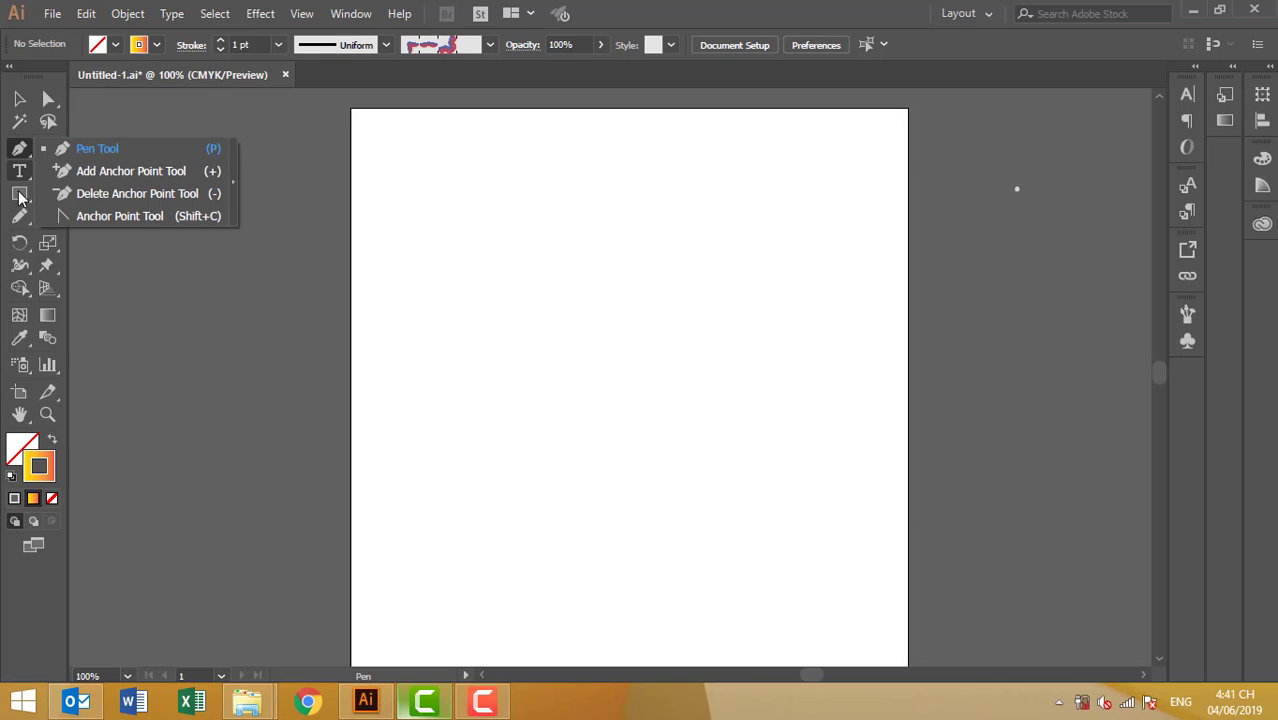
left_click(20, 220)
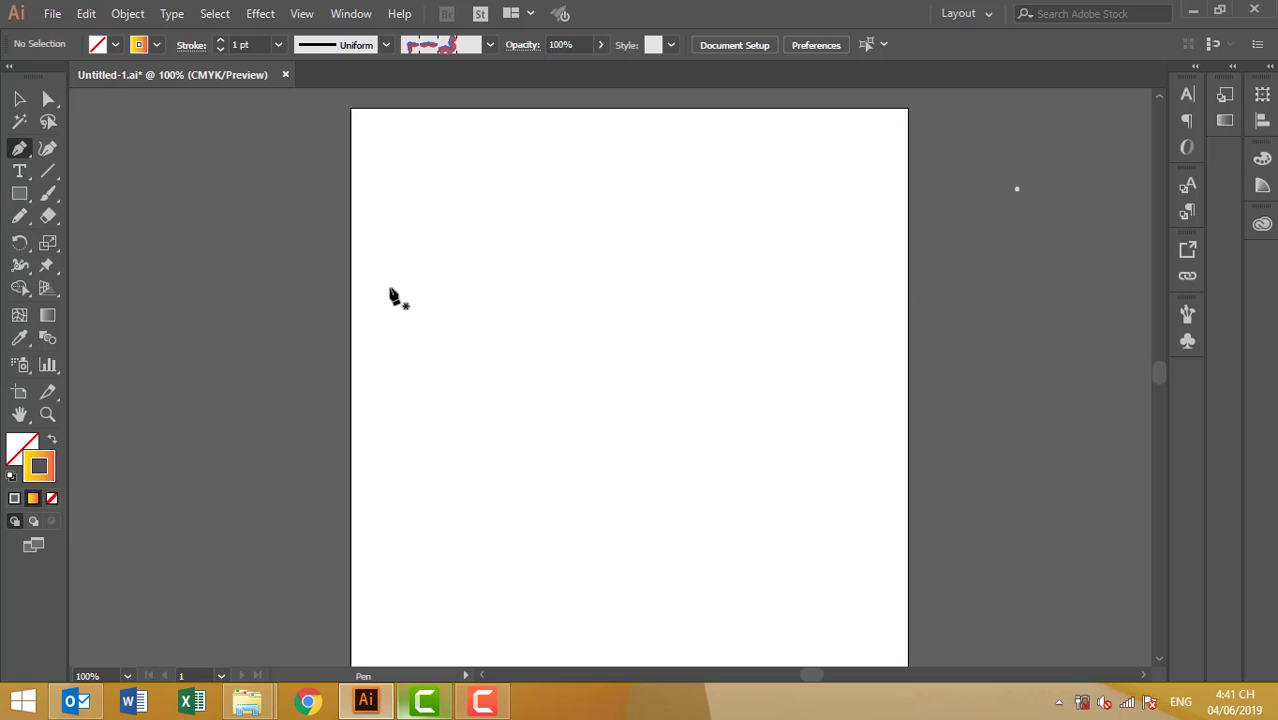
left_click_drag(395, 281, 412, 286)
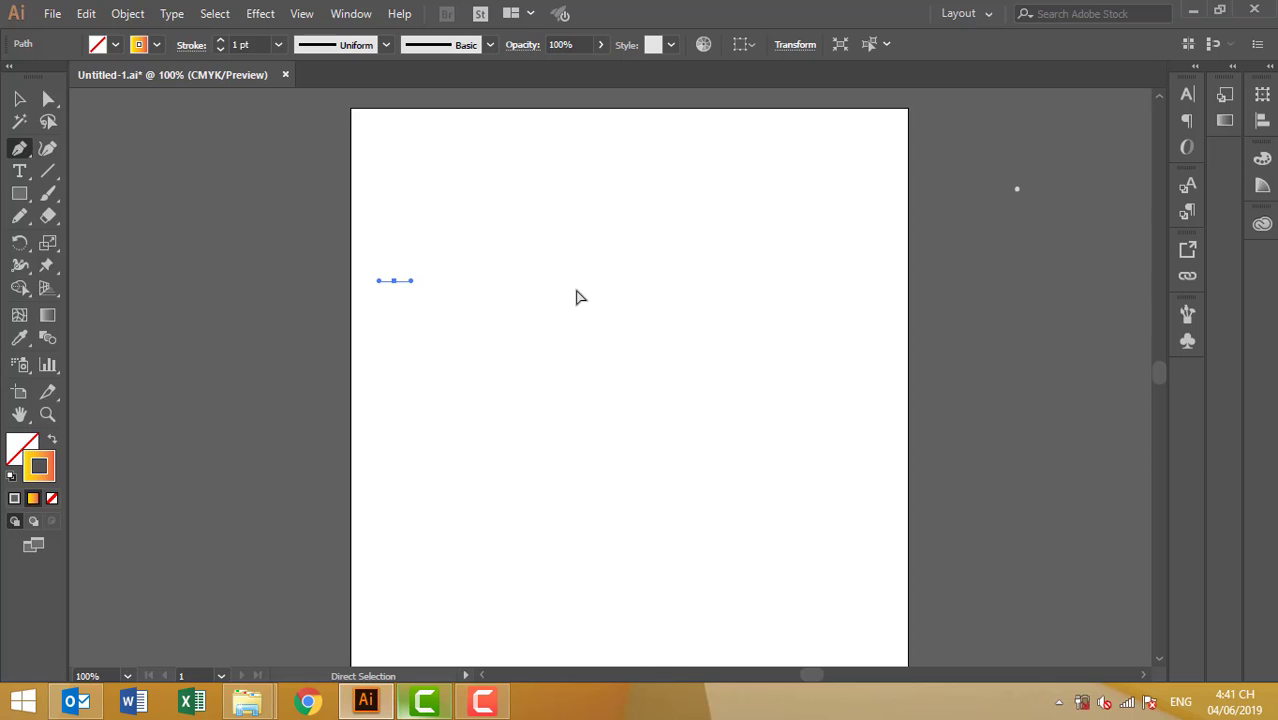
left_click(577, 297, "ctrl")
left_click(20, 216)
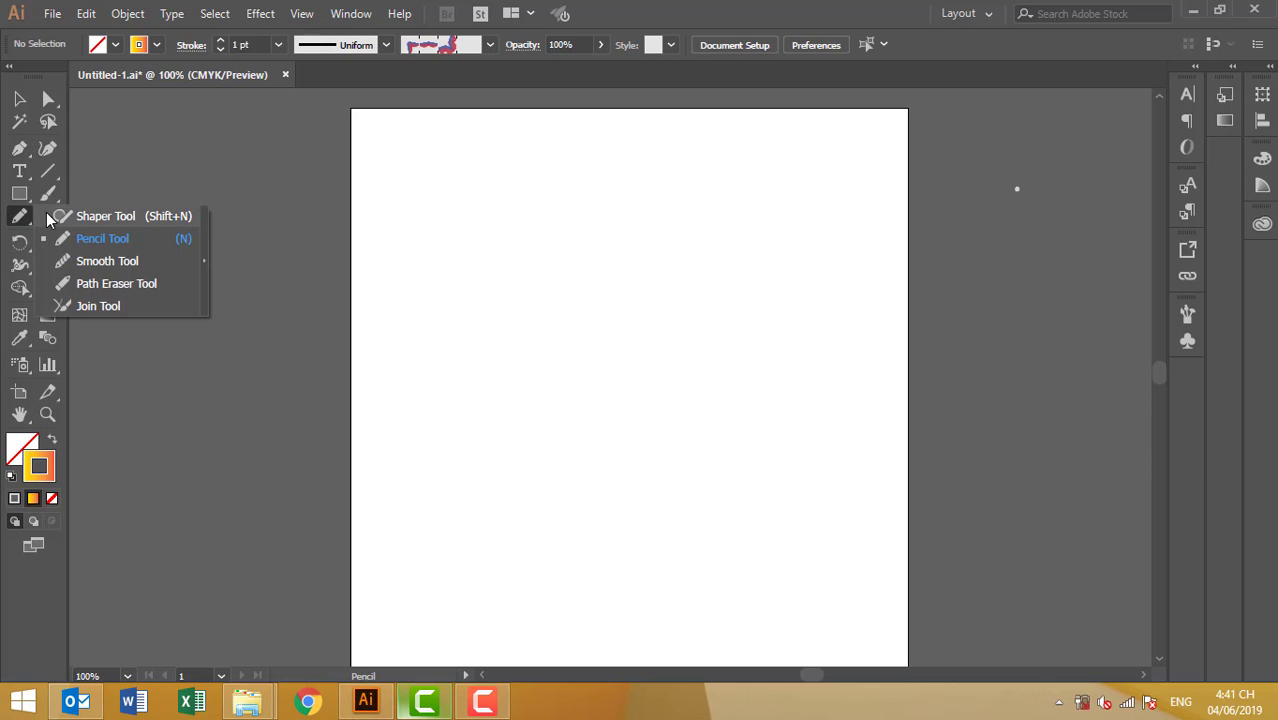
Draw a freehand wavy line from the page's upper left toward the upper right.
left_click(100, 238)
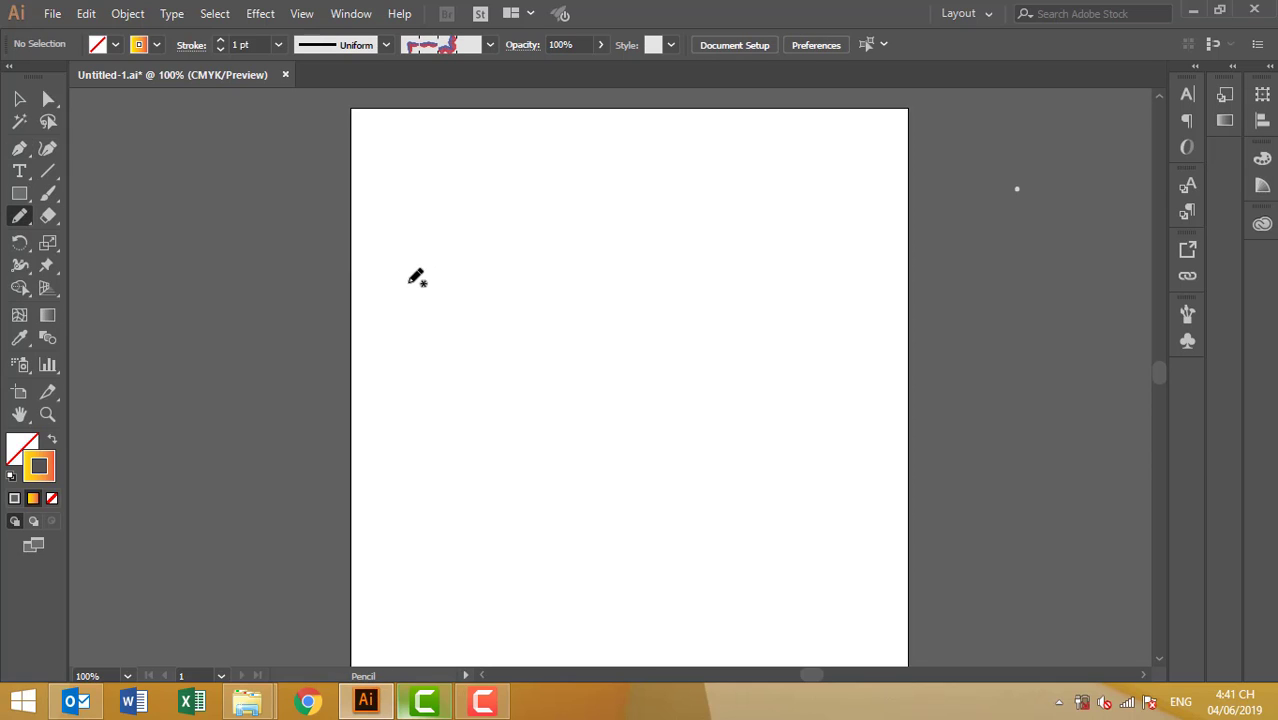
left_click_drag(409, 282, 665, 211)
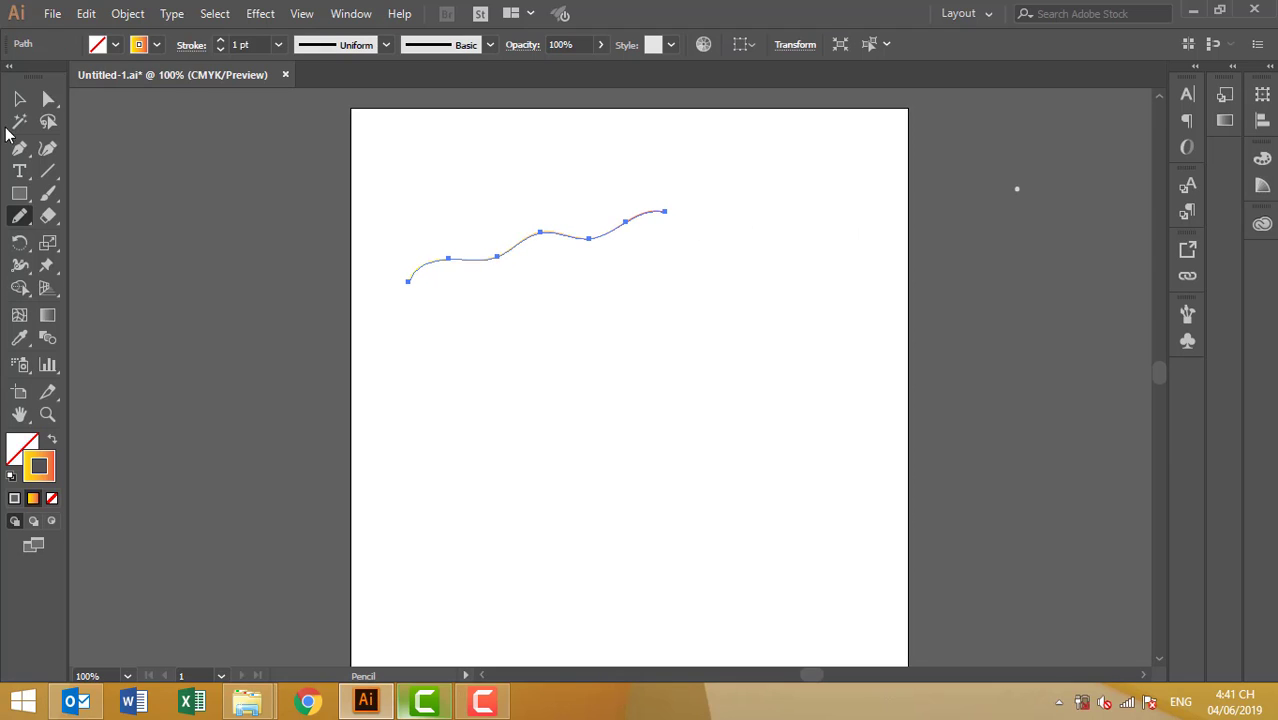
left_click(16, 101)
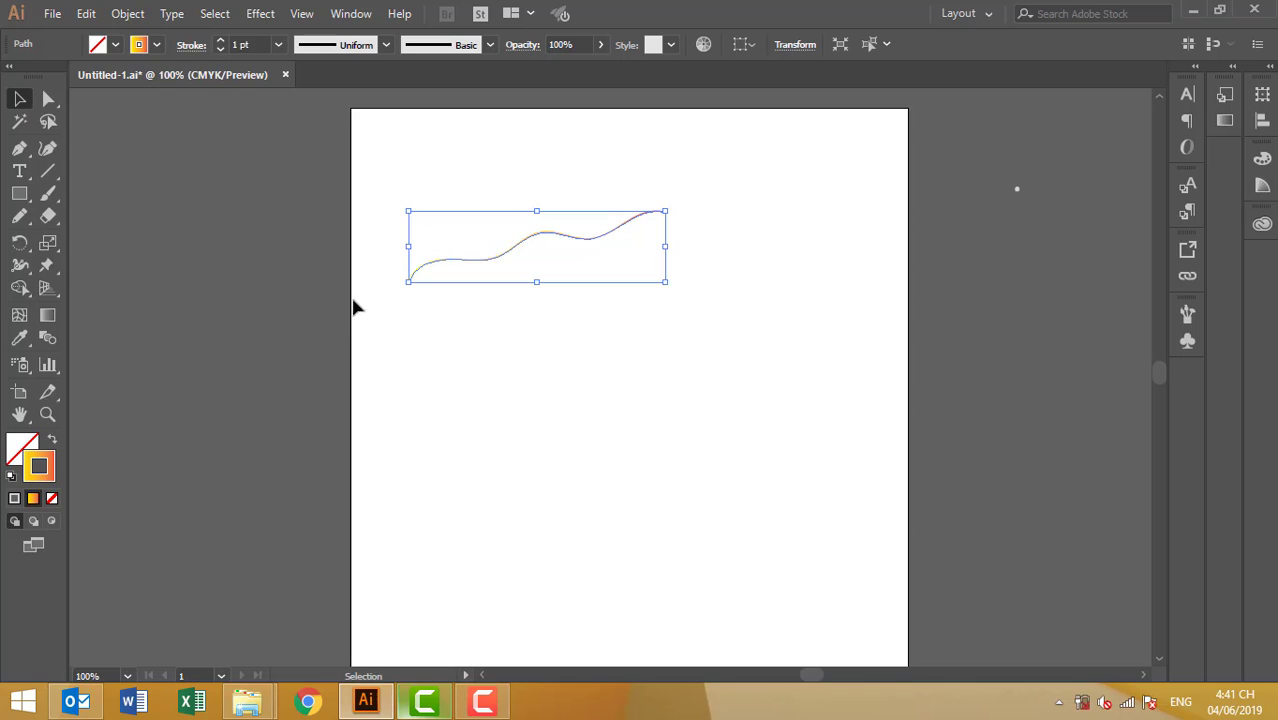
Reshape the line's first bend and middle crest by dragging its anchor handles.
left_click(48, 98)
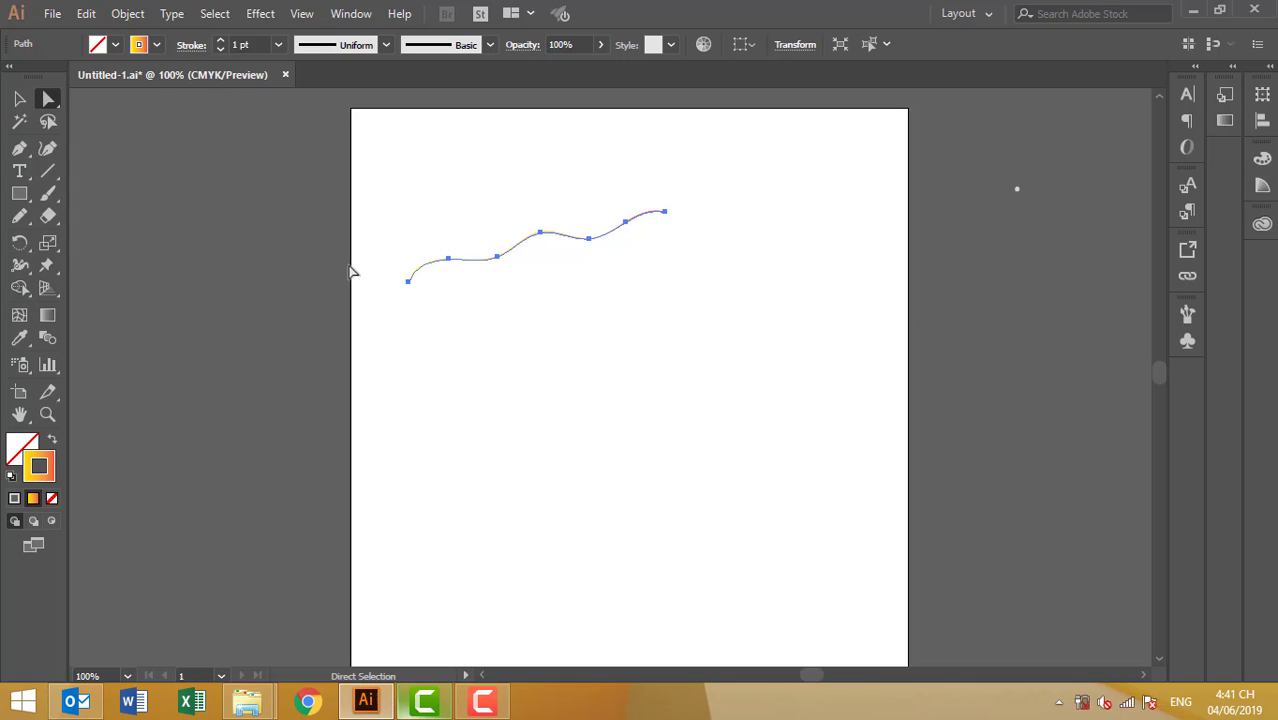
left_click(409, 283)
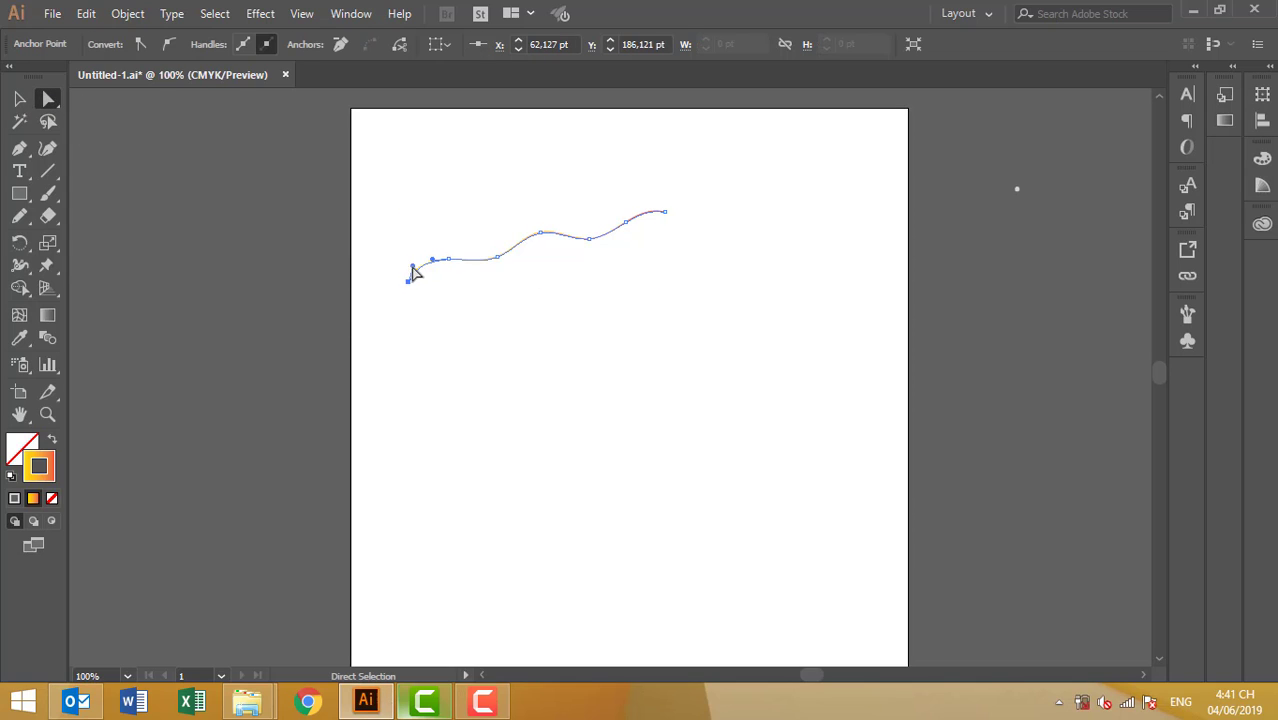
left_click_drag(410, 284, 427, 280)
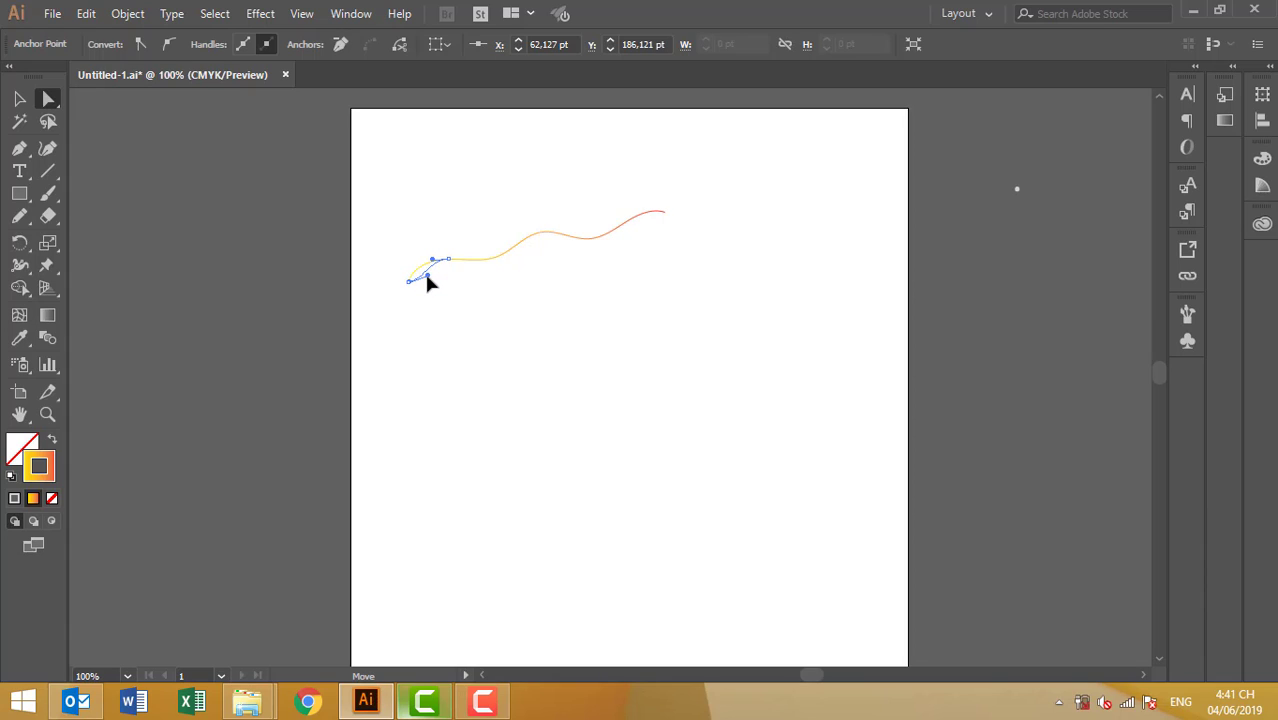
left_click_drag(427, 278, 455, 261)
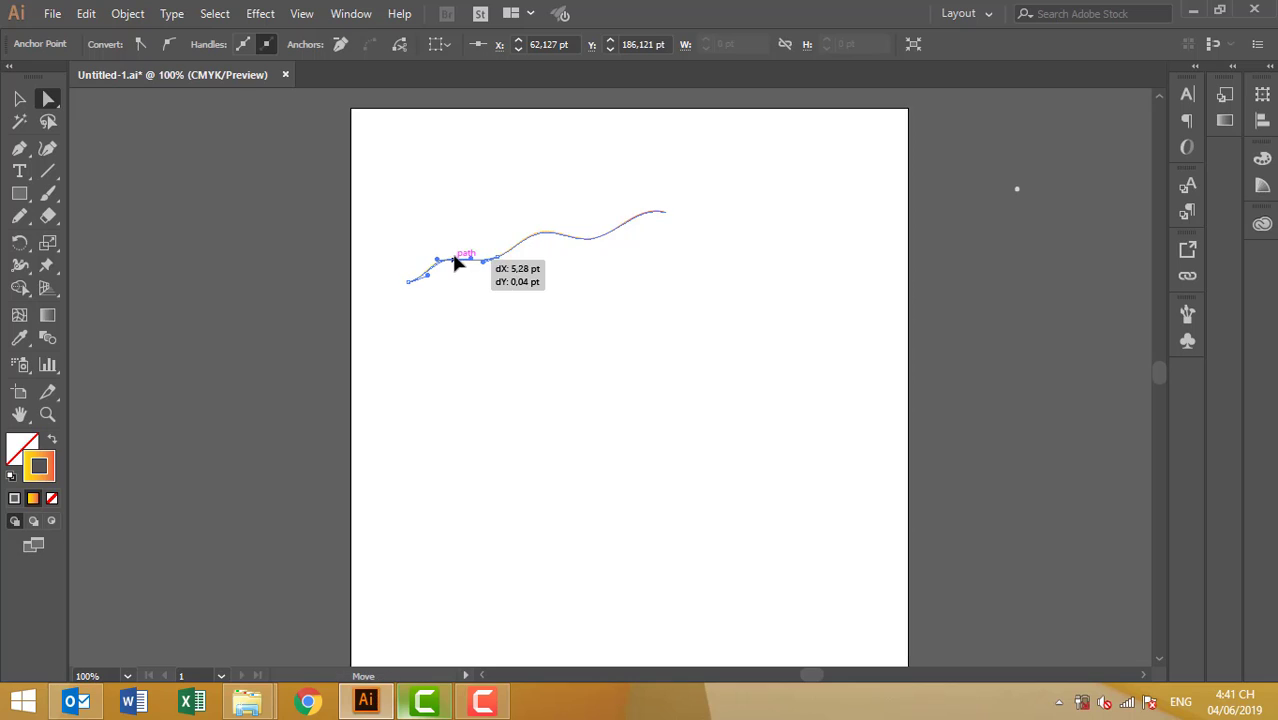
left_click(541, 233)
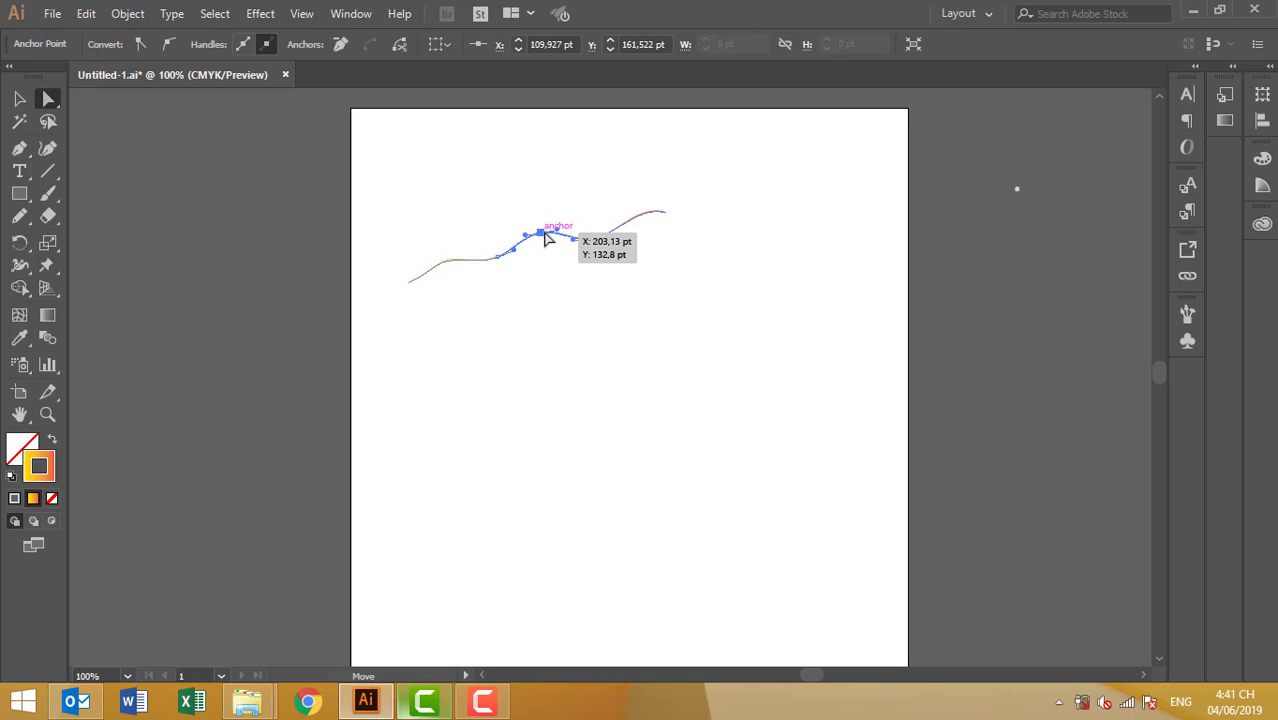
left_click(19, 98)
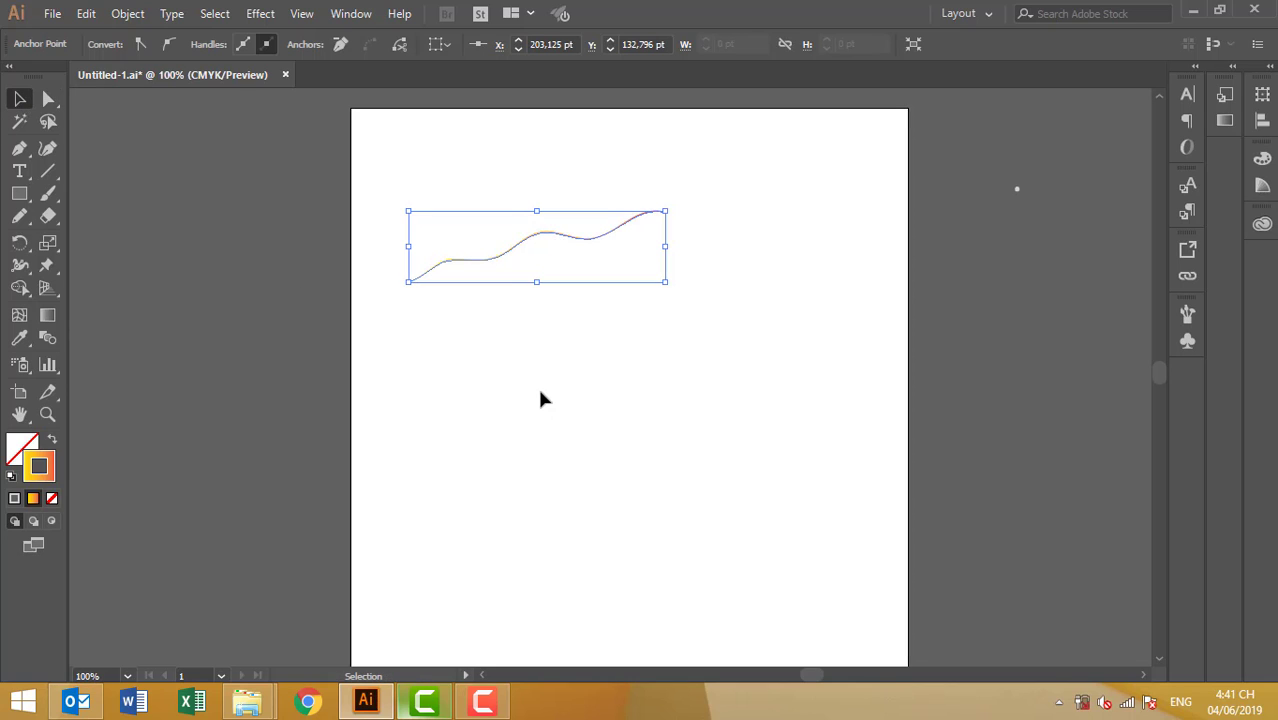
left_click(548, 345)
Nudge the wave down-left and add a vertically reflected copy of it.
left_click_drag(556, 238, 530, 252)
right_click(530, 252)
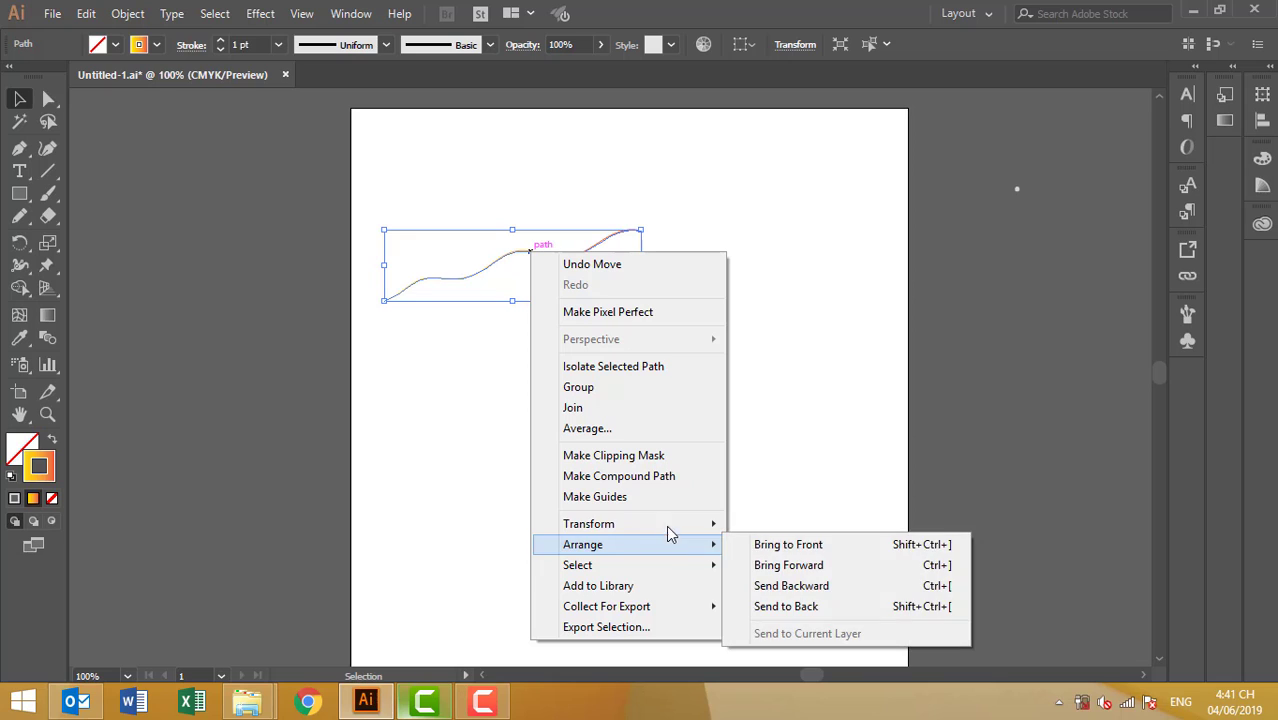
mouse_move(589, 524)
left_click(800, 591)
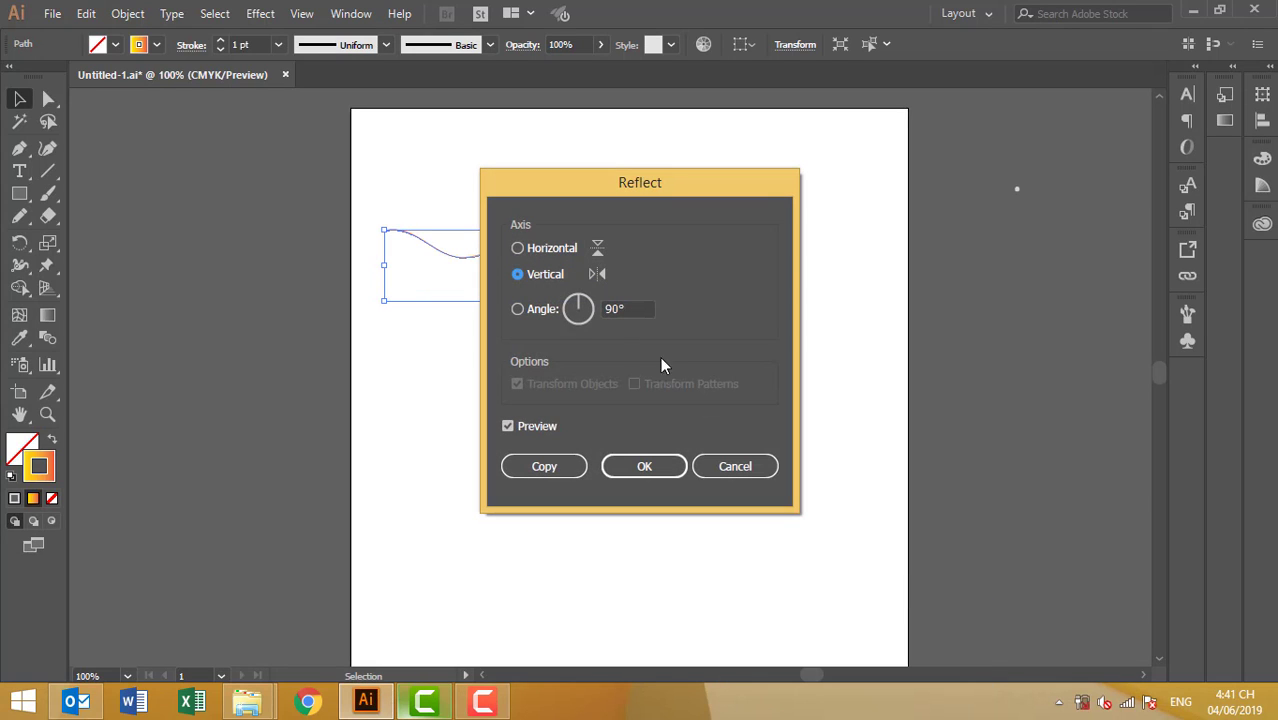
left_click_drag(573, 191, 813, 207)
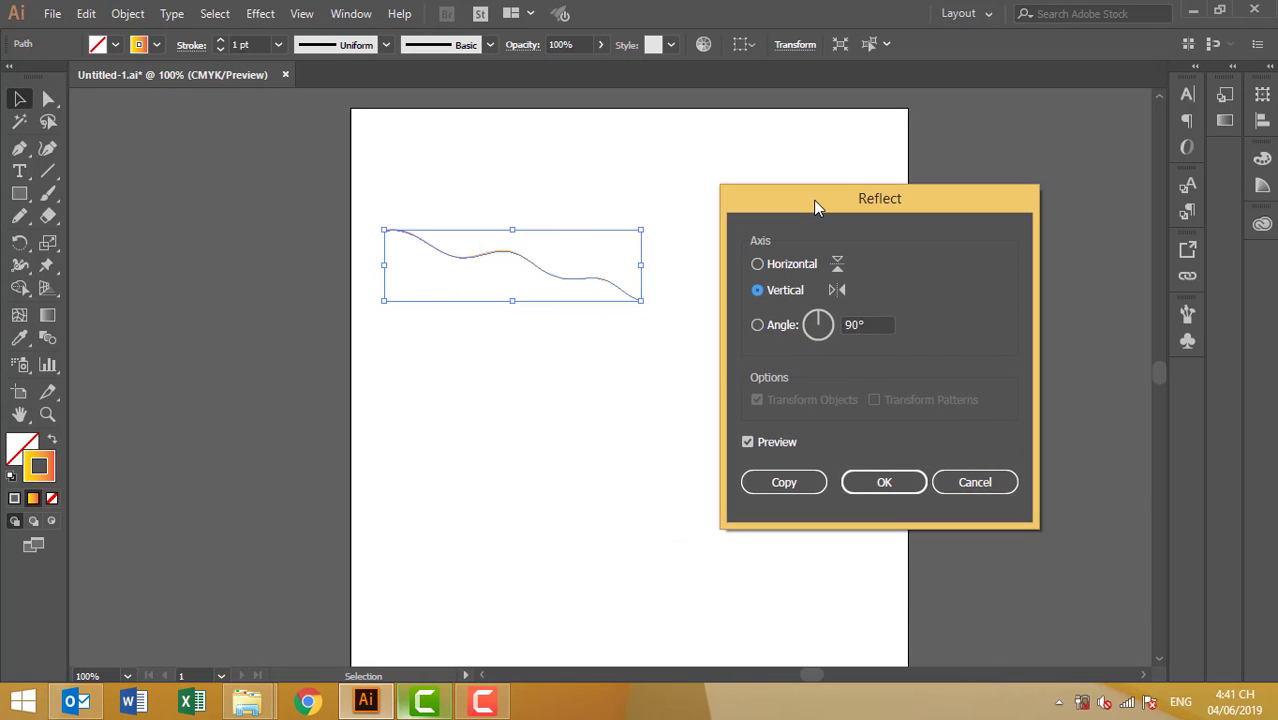
left_click(796, 482)
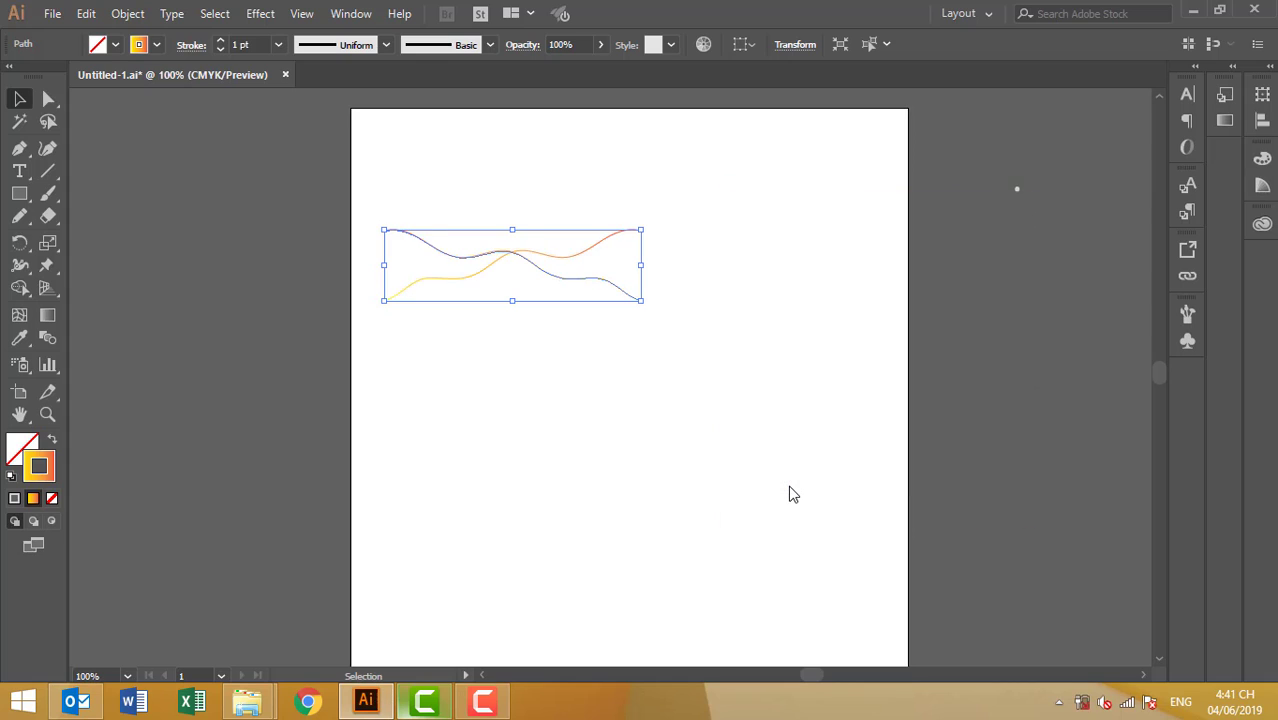
left_click(528, 414)
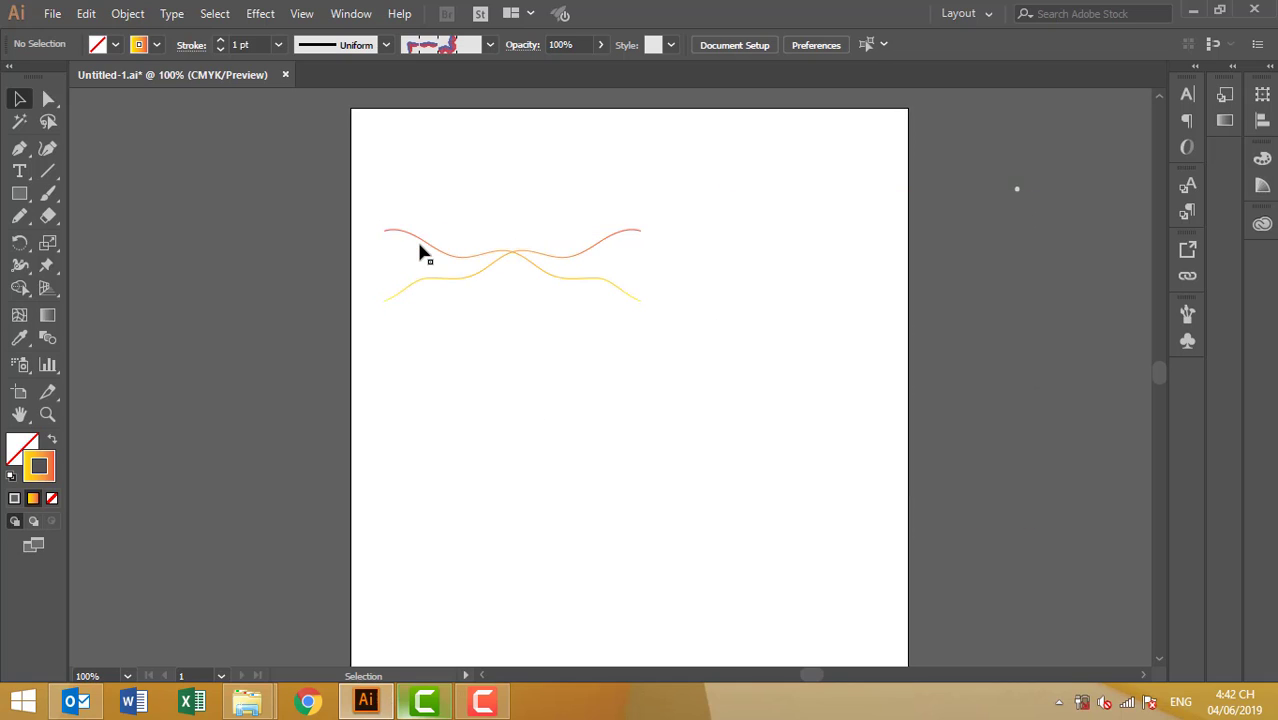
Snap the mirrored wave's end anchor onto the original's end point, zooming in on the join.
left_click_drag(425, 240, 387, 233)
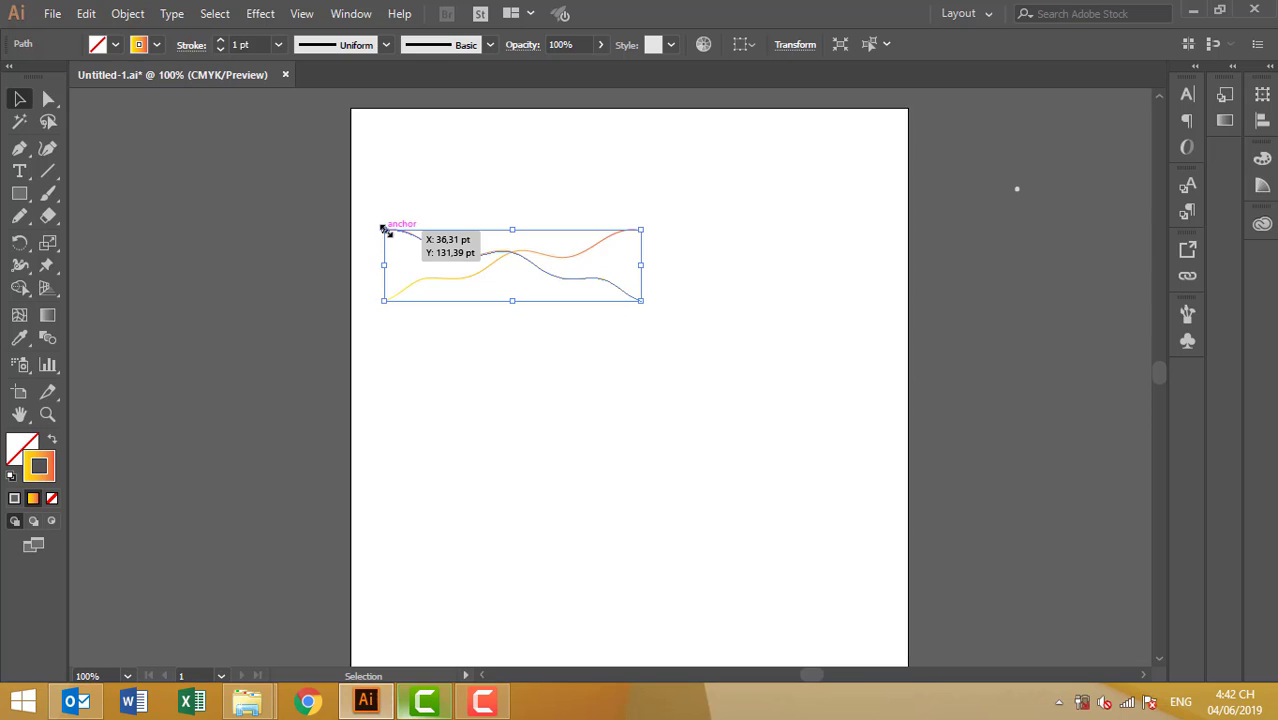
left_click(48, 98)
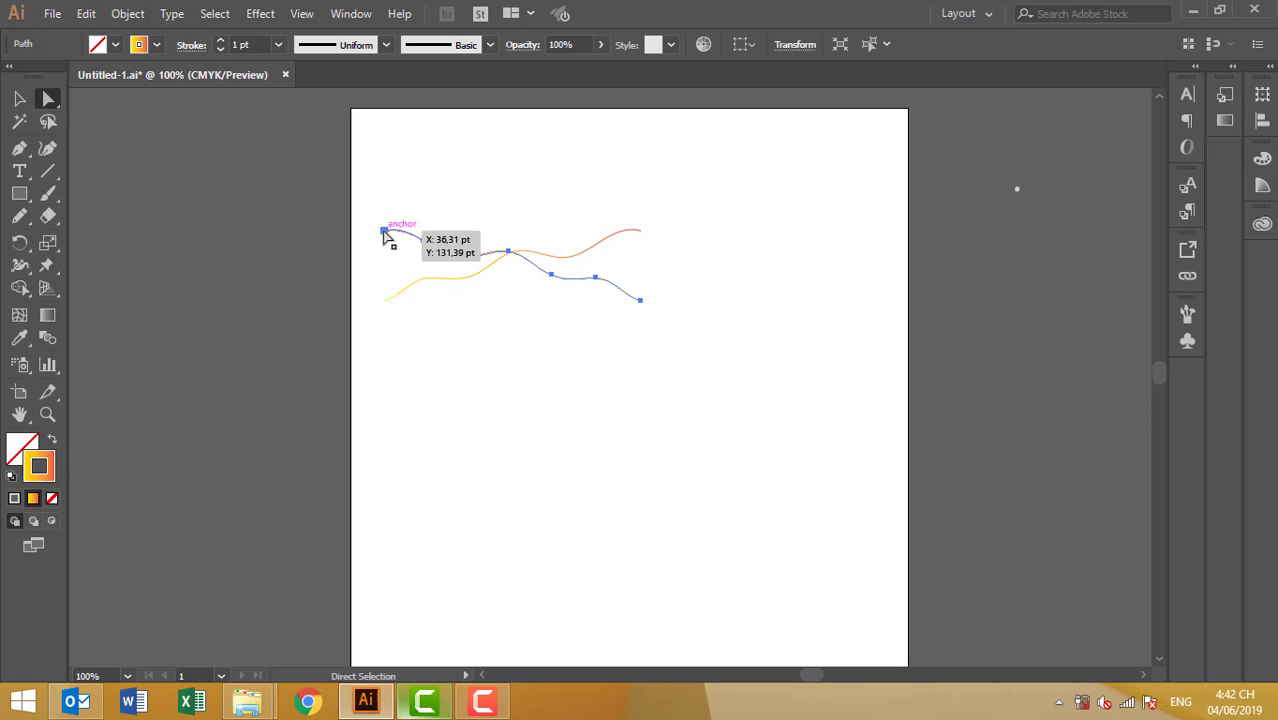
left_click_drag(387, 233, 643, 238)
left_click(667, 351)
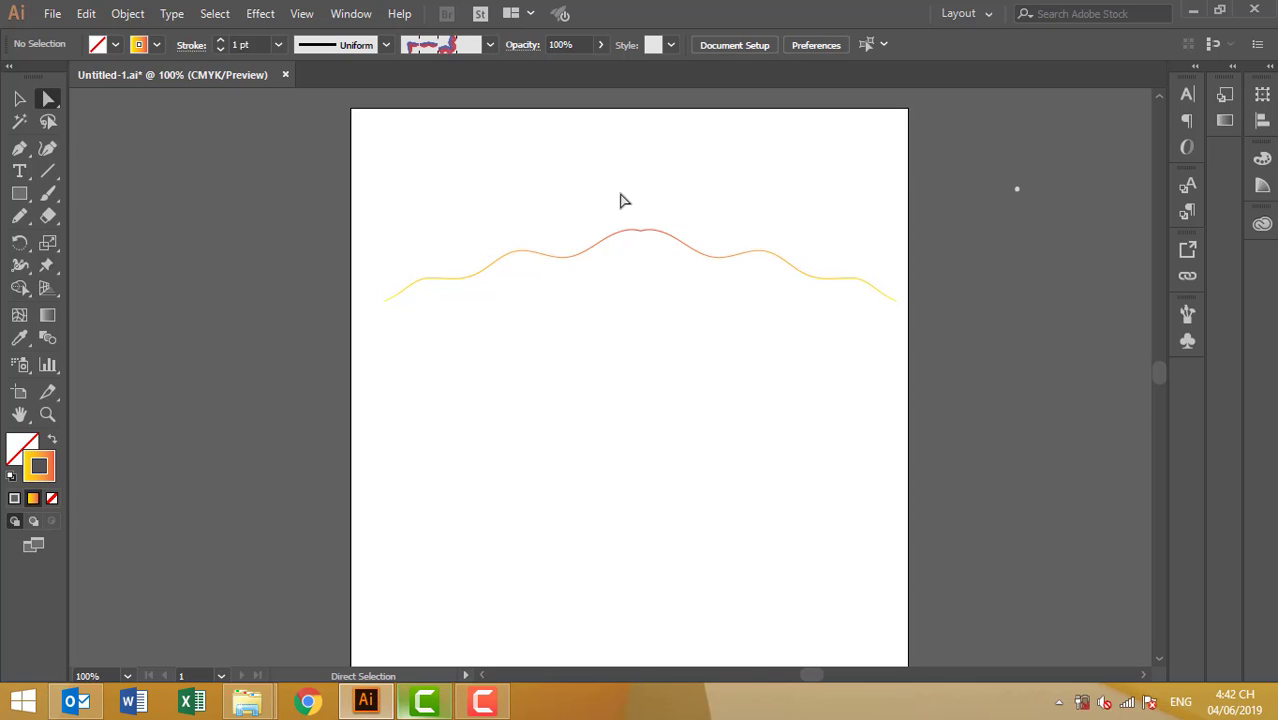
scroll(685, 371, "up", 5, "alt")
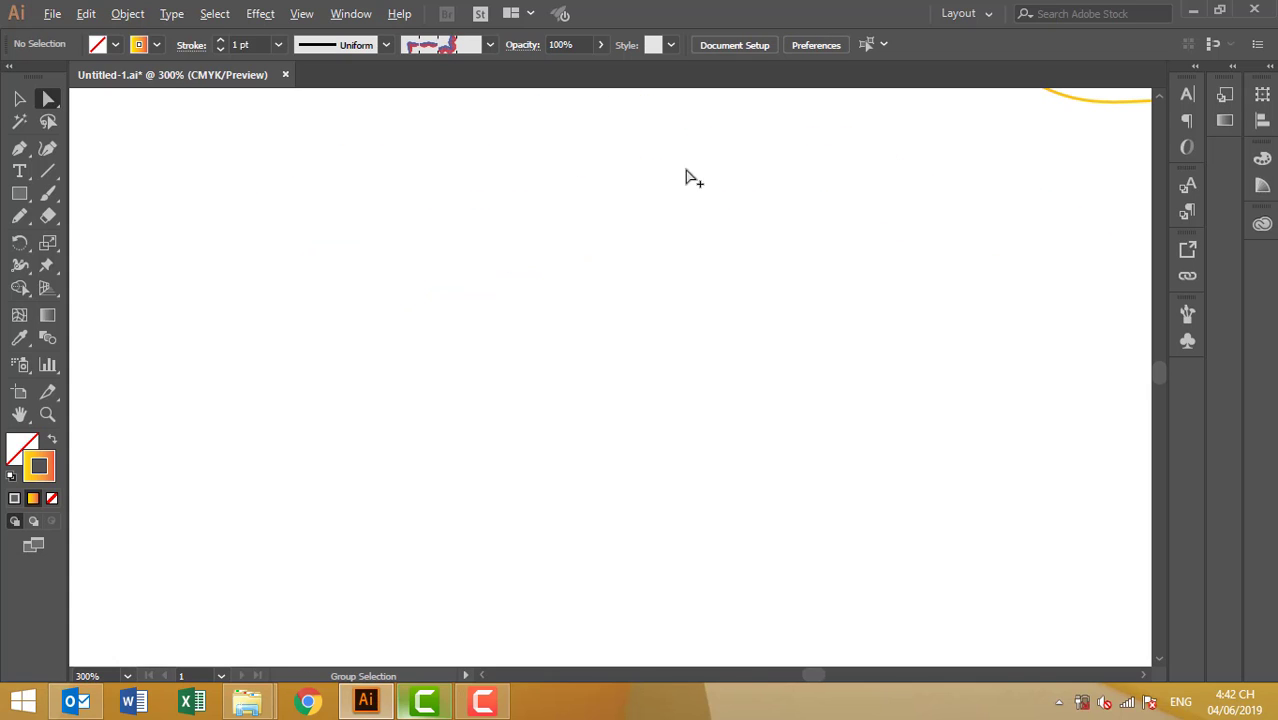
scroll(693, 317, "up", 3)
scroll(648, 280, "up", 3)
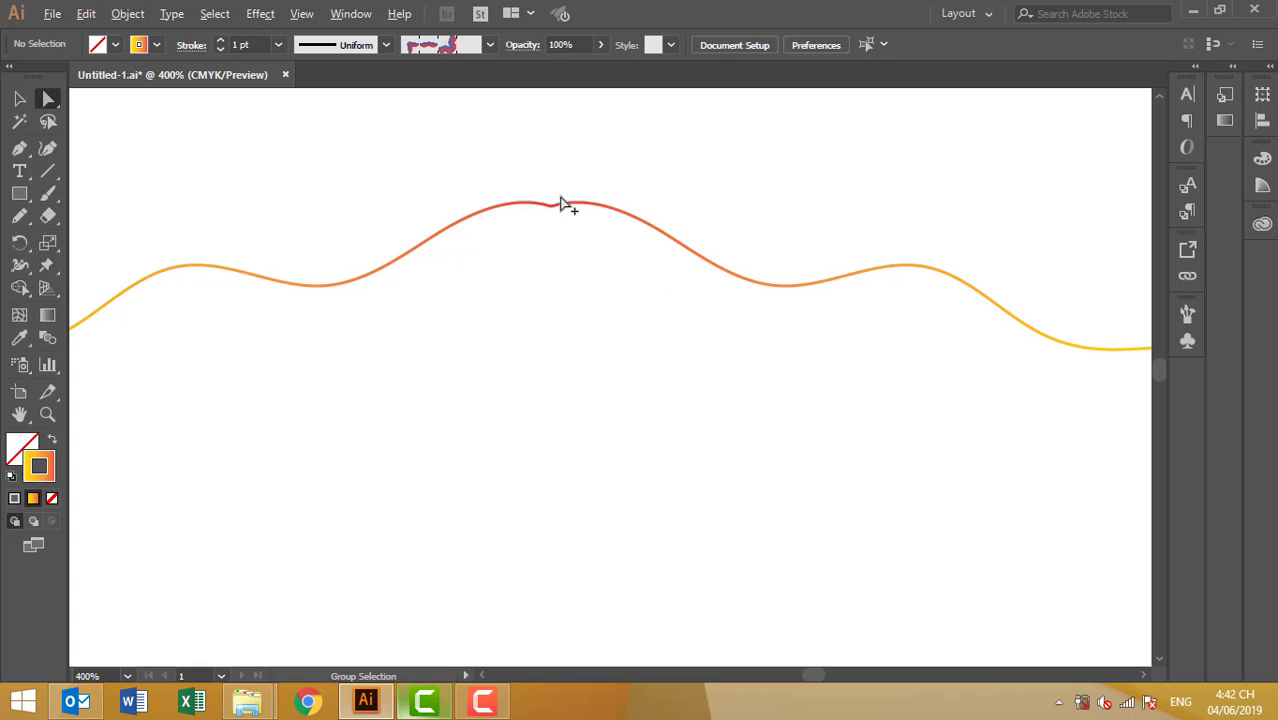
scroll(565, 205, "up", 2, "alt")
scroll(570, 210, "up", 3, "alt")
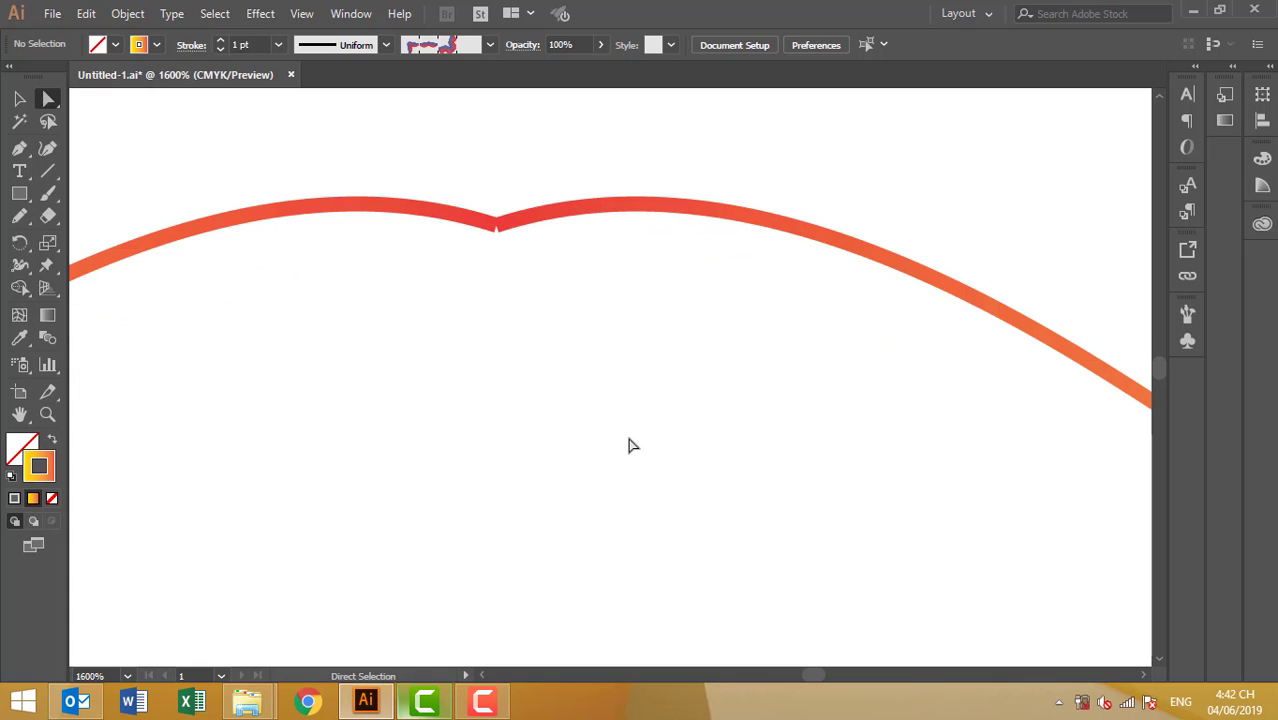
Join the two waves at their meeting point and smooth the notch into a rounded crest.
left_click_drag(408, 151, 500, 232)
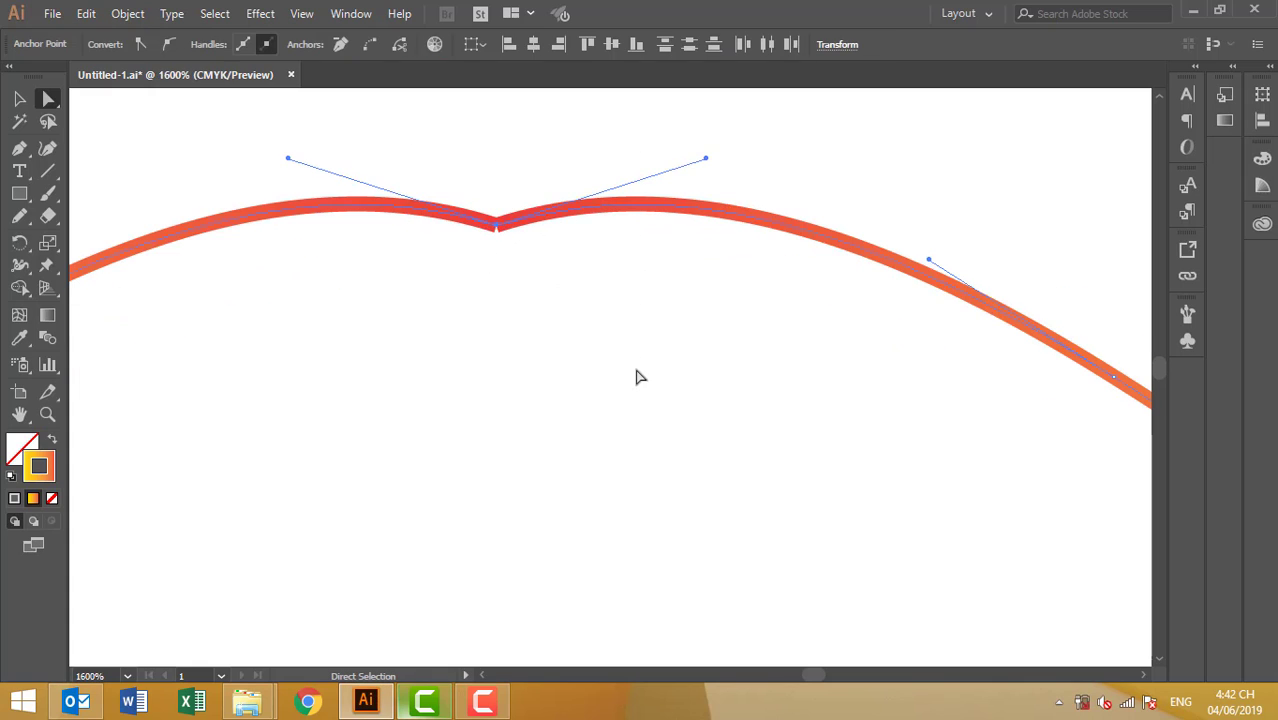
left_click(131, 18)
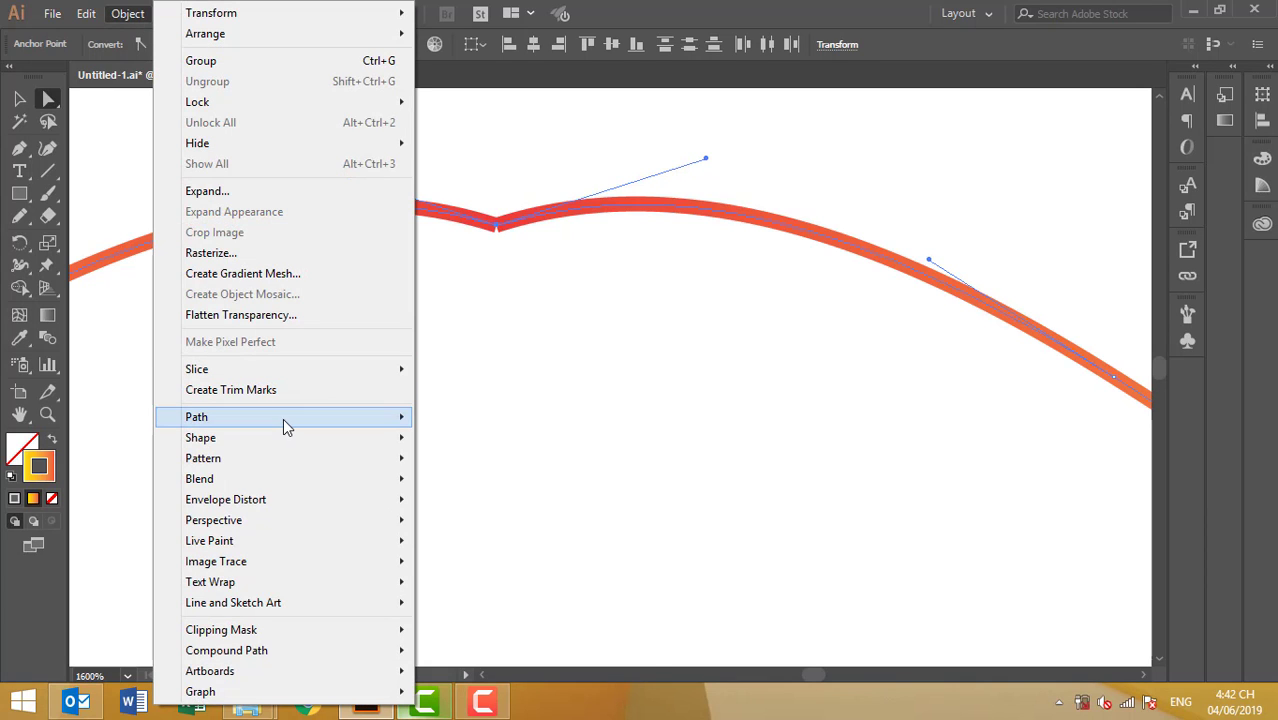
mouse_move(196, 417)
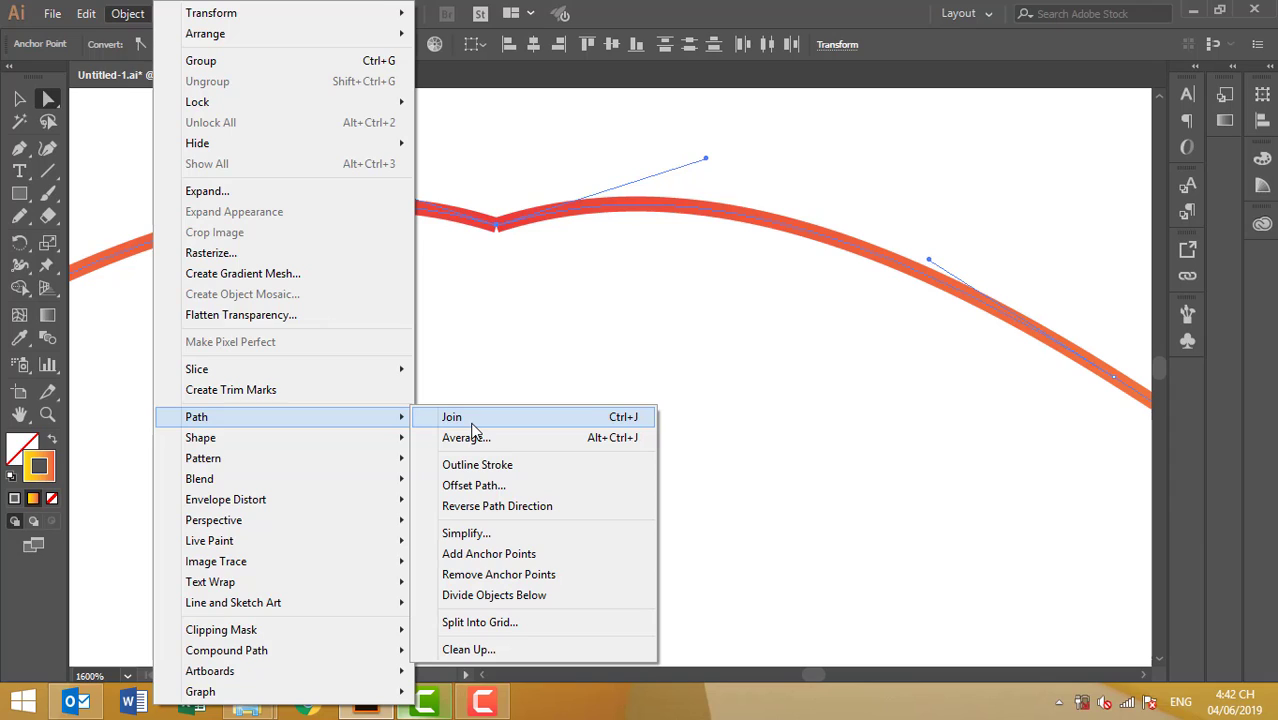
left_click(474, 420)
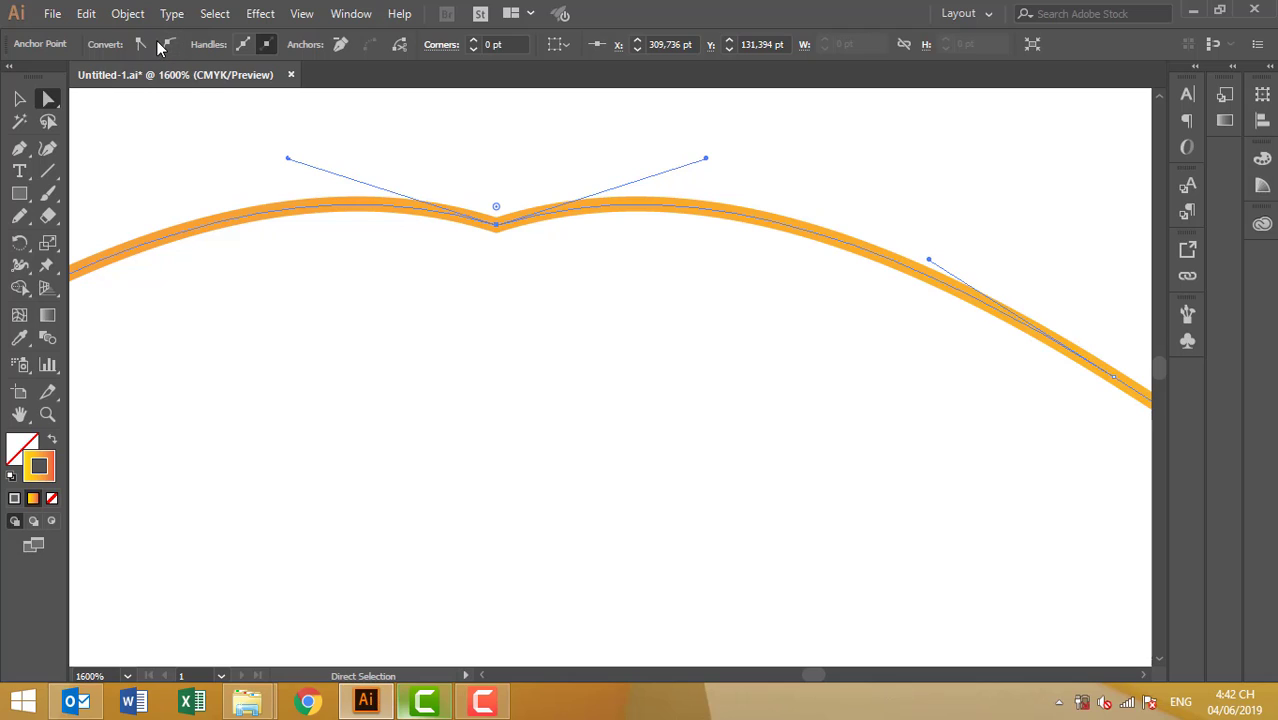
left_click(167, 44)
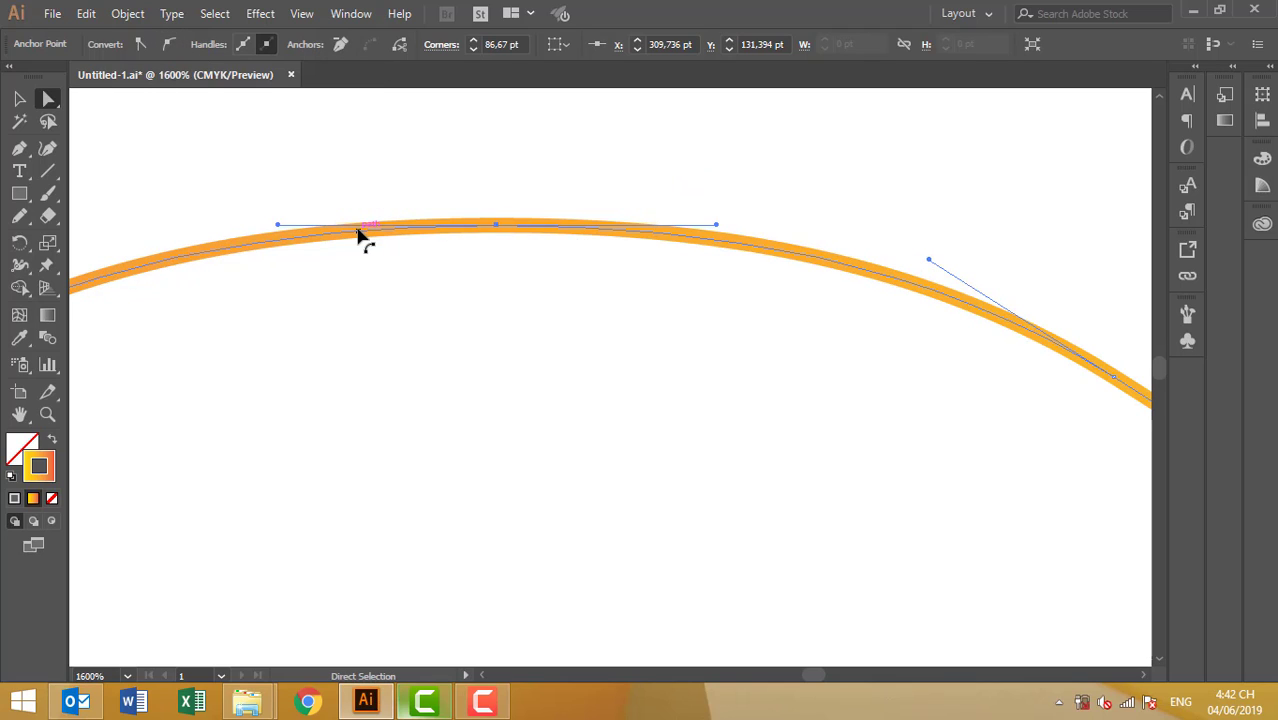
left_click(533, 366)
scroll(545, 408, "down", 5)
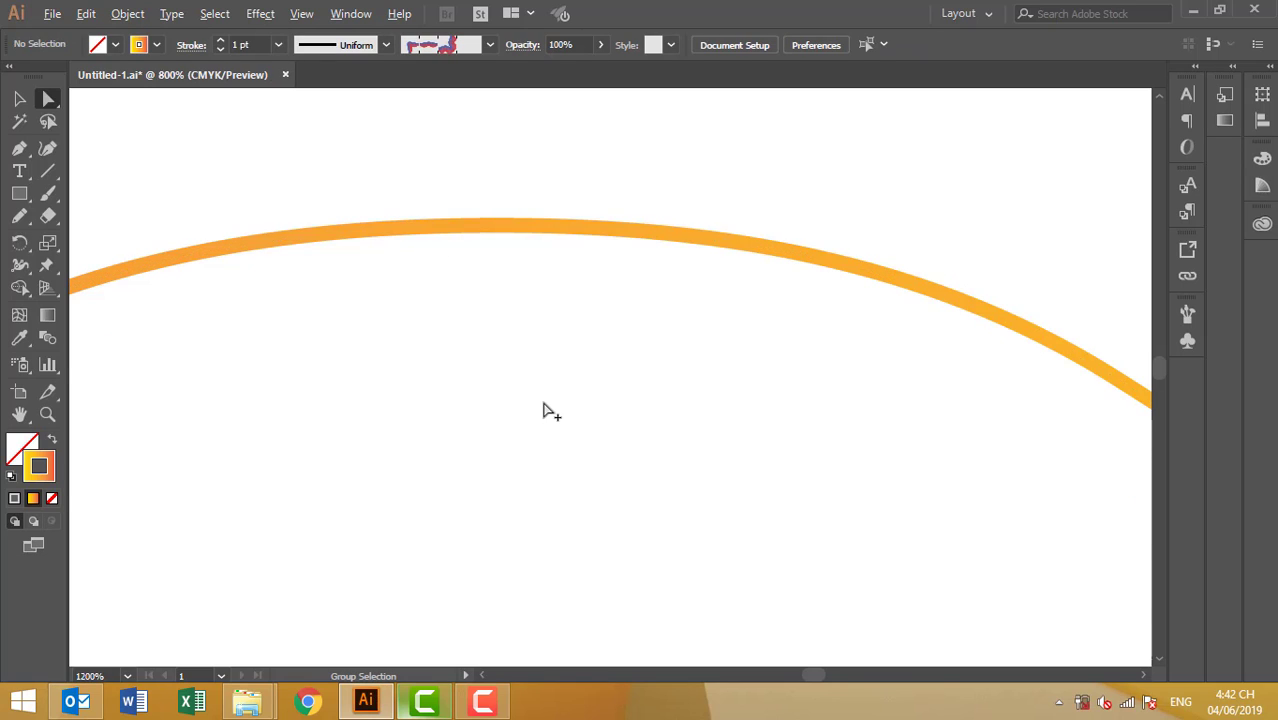
scroll(552, 442, "down", 2)
scroll(551, 439, "down", 2)
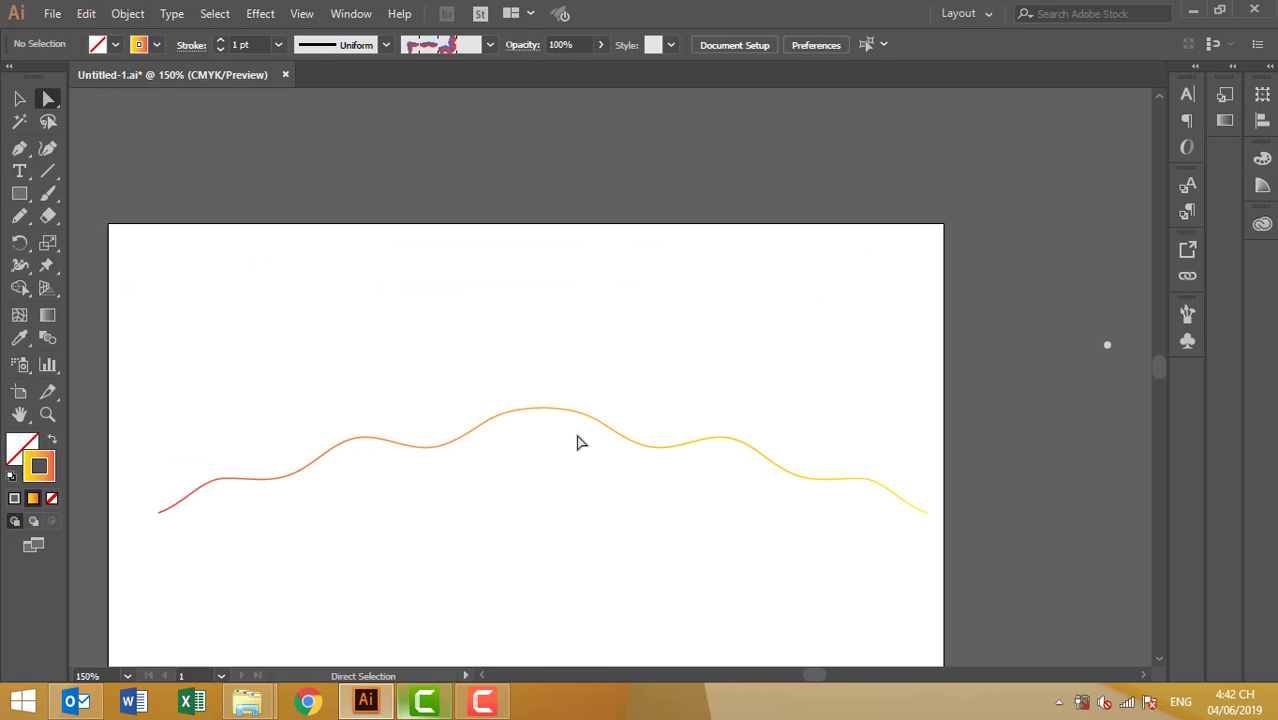
Undo the accidental spike and scale the wave down to a much smaller size.
left_click_drag(571, 413, 540, 300)
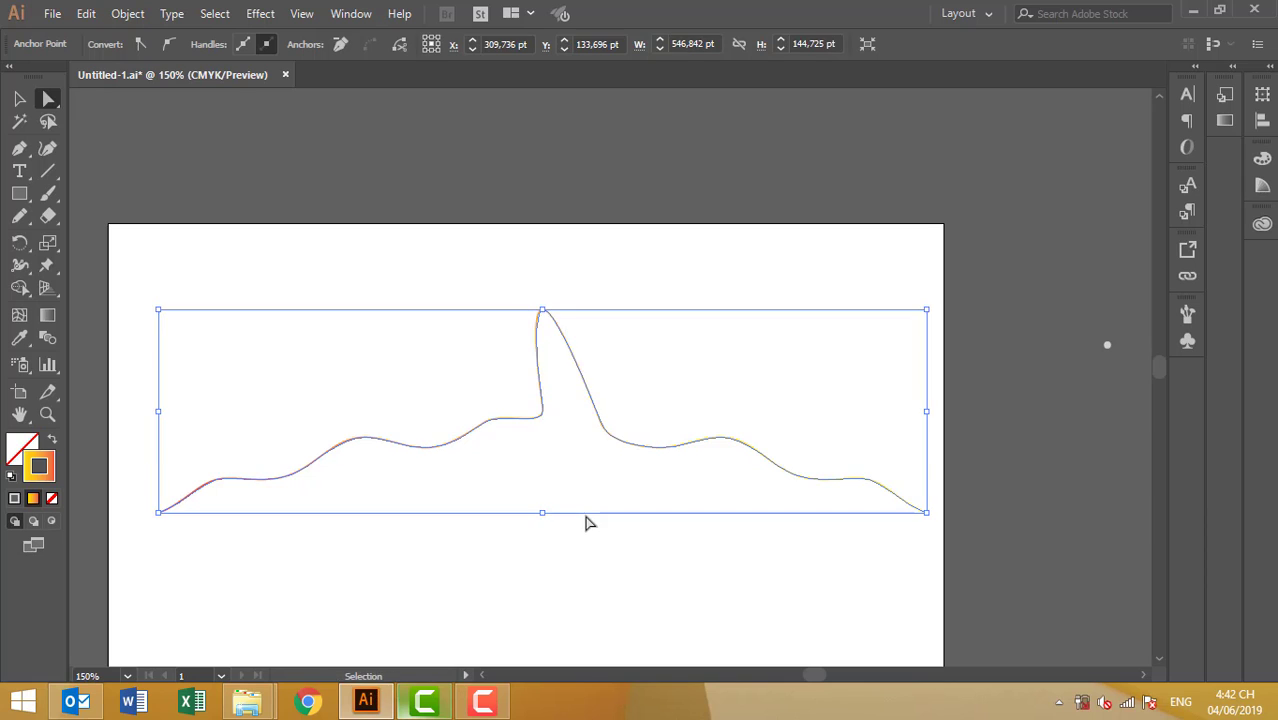
key("ctrl+z")
key("v")
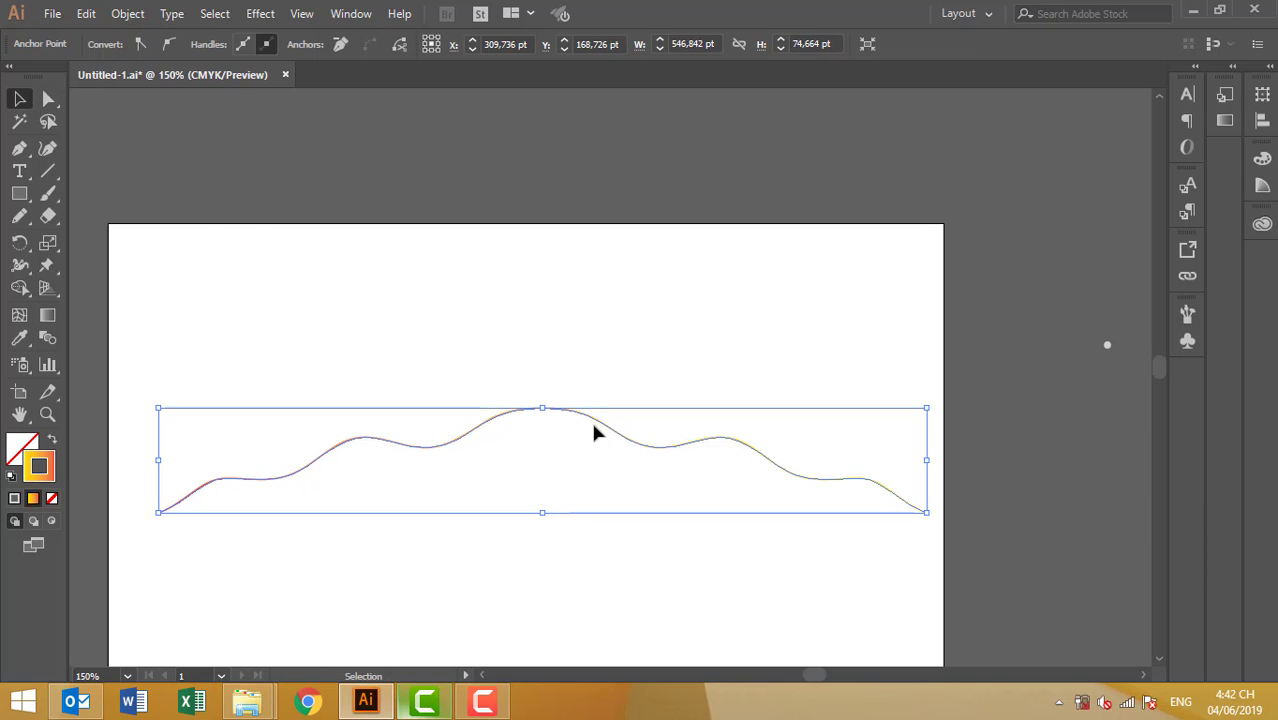
left_click_drag(595, 424, 566, 313)
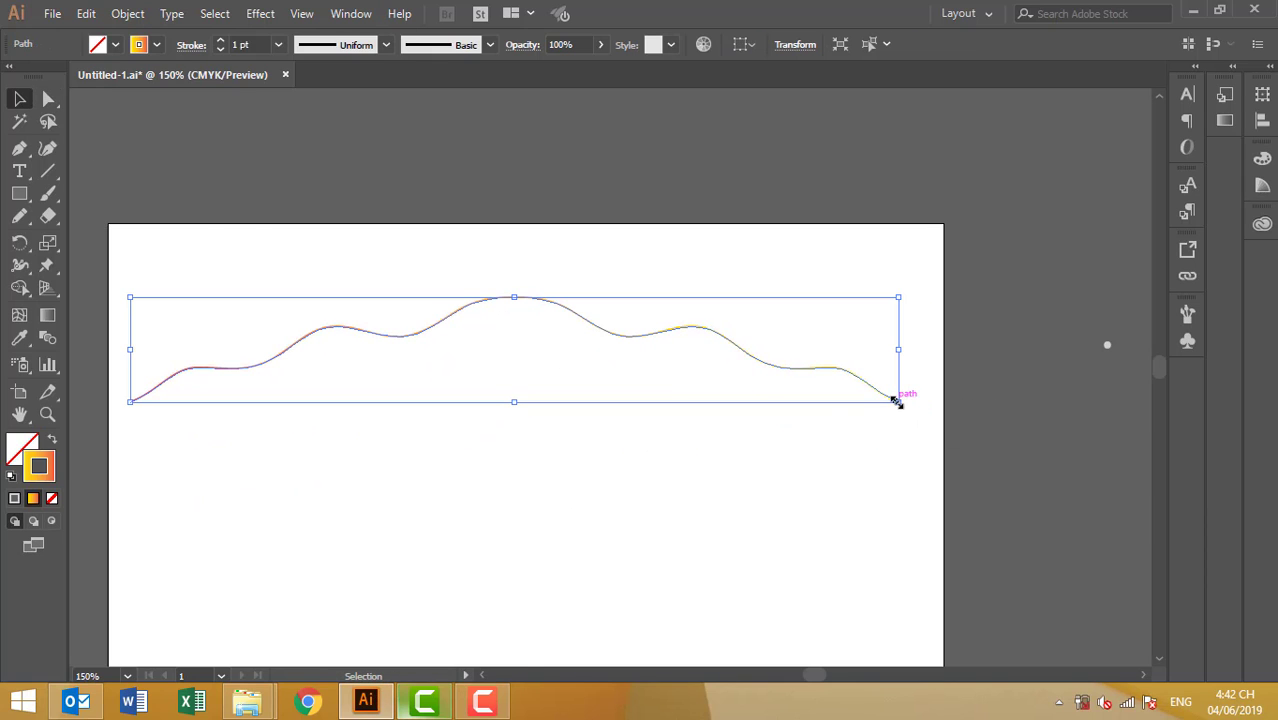
left_click_drag(897, 401, 355, 345)
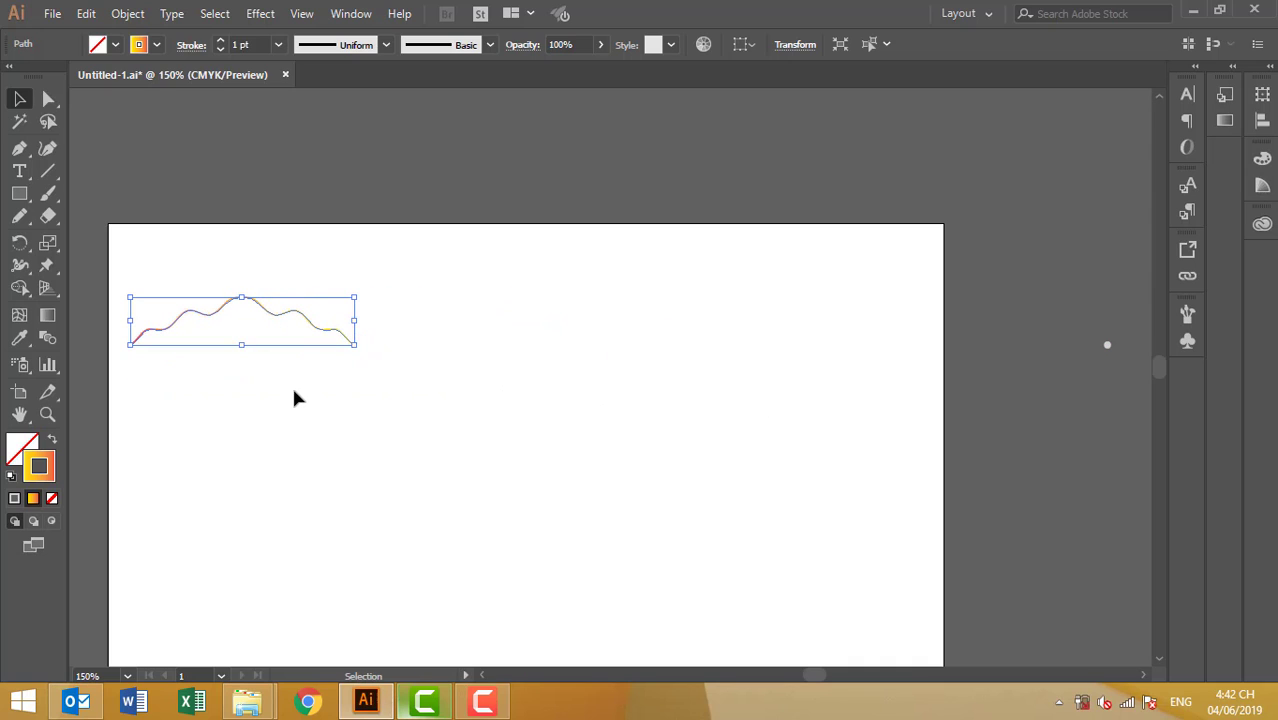
Zoom in and reposition the small wave higher and to the right.
left_click(275, 385)
scroll(120, 351, "up", 3)
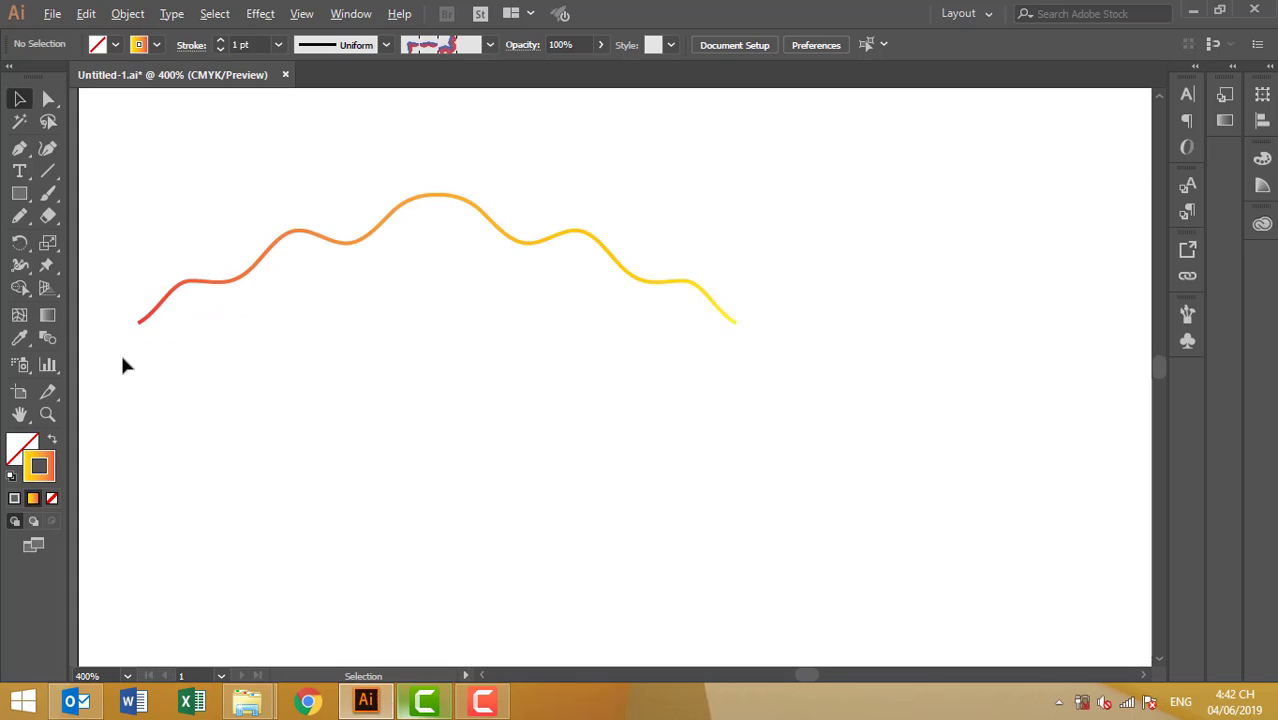
left_click_drag(358, 243, 548, 195)
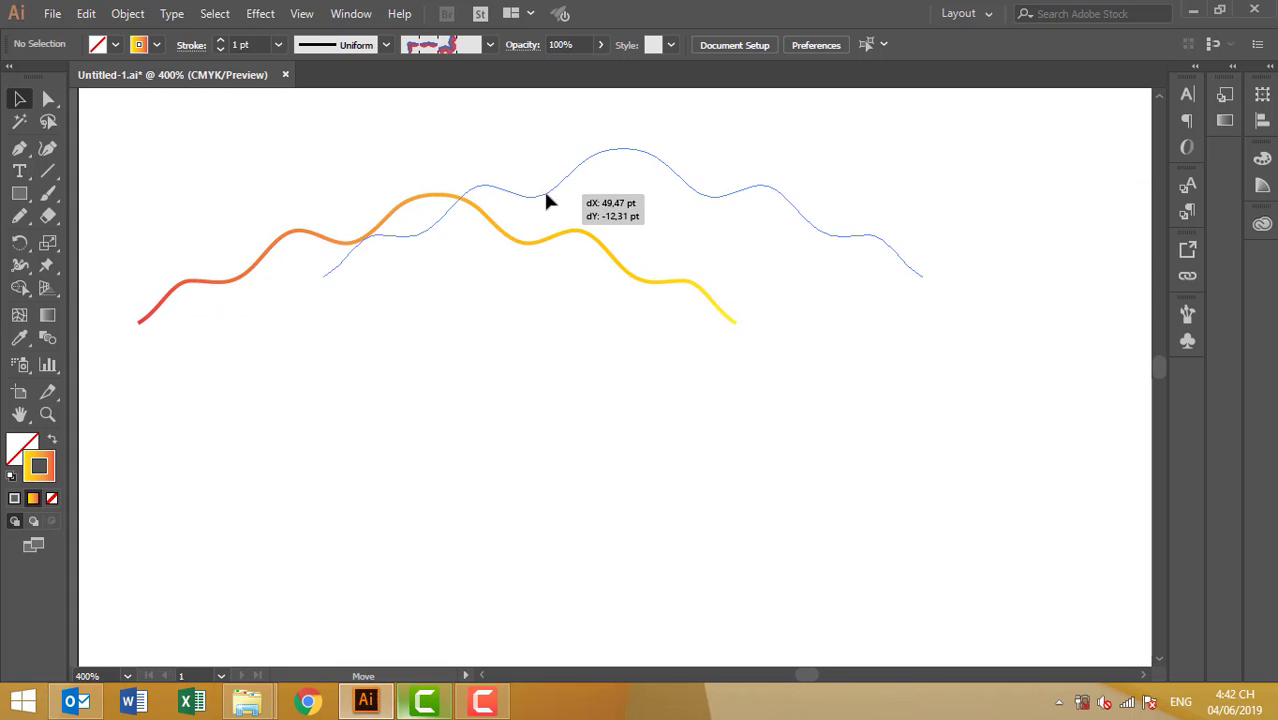
left_click(552, 336)
Draw a straight line spanning from the wave's left end to its right end.
left_click(48, 171)
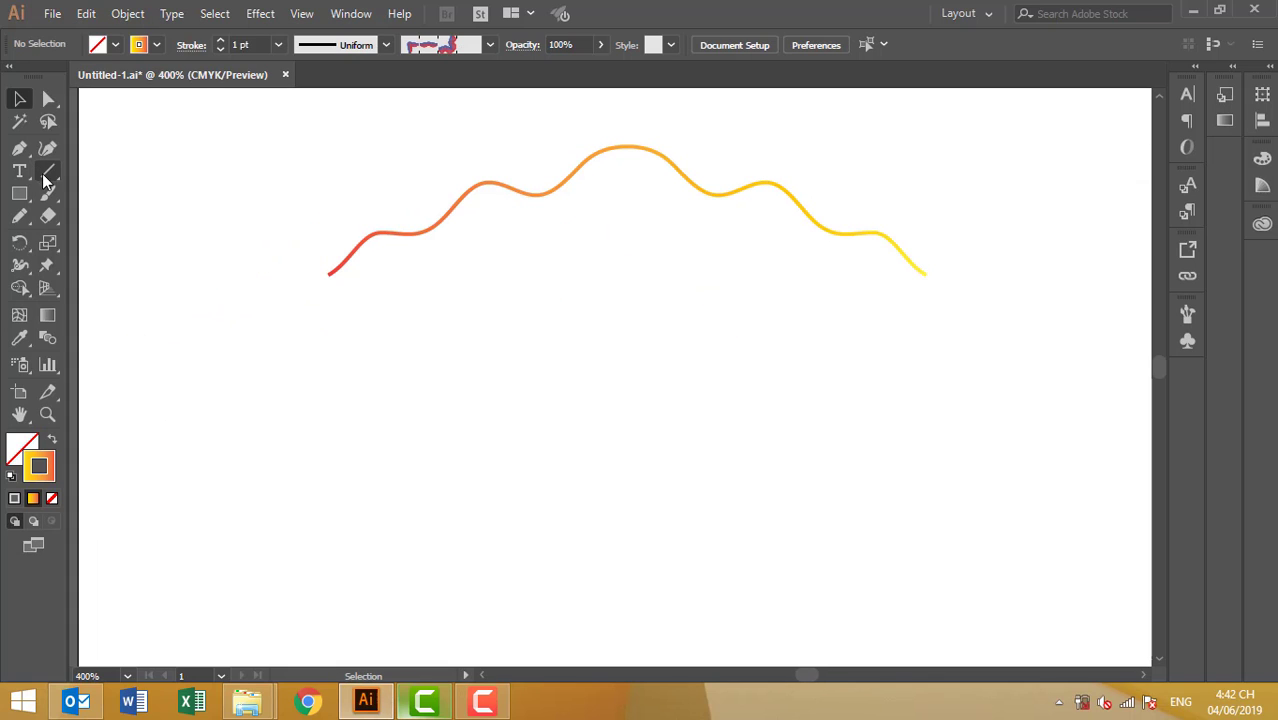
left_click_drag(330, 274, 927, 274)
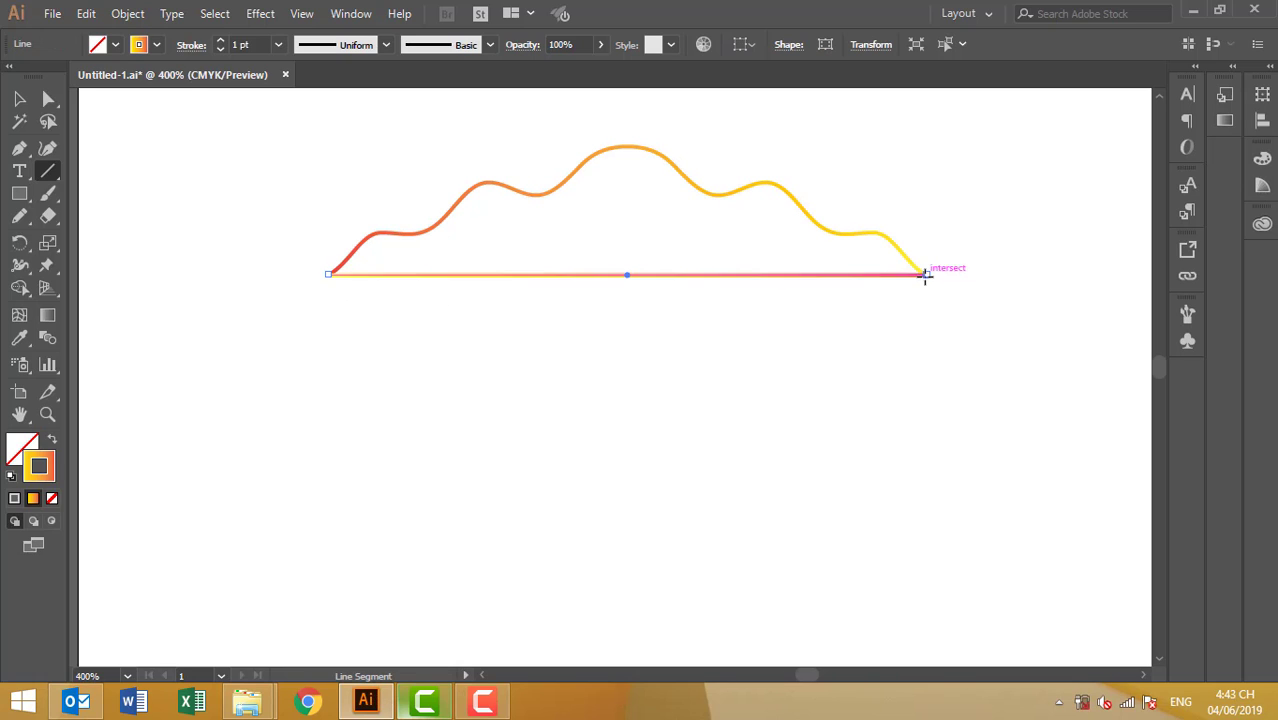
left_click(24, 98)
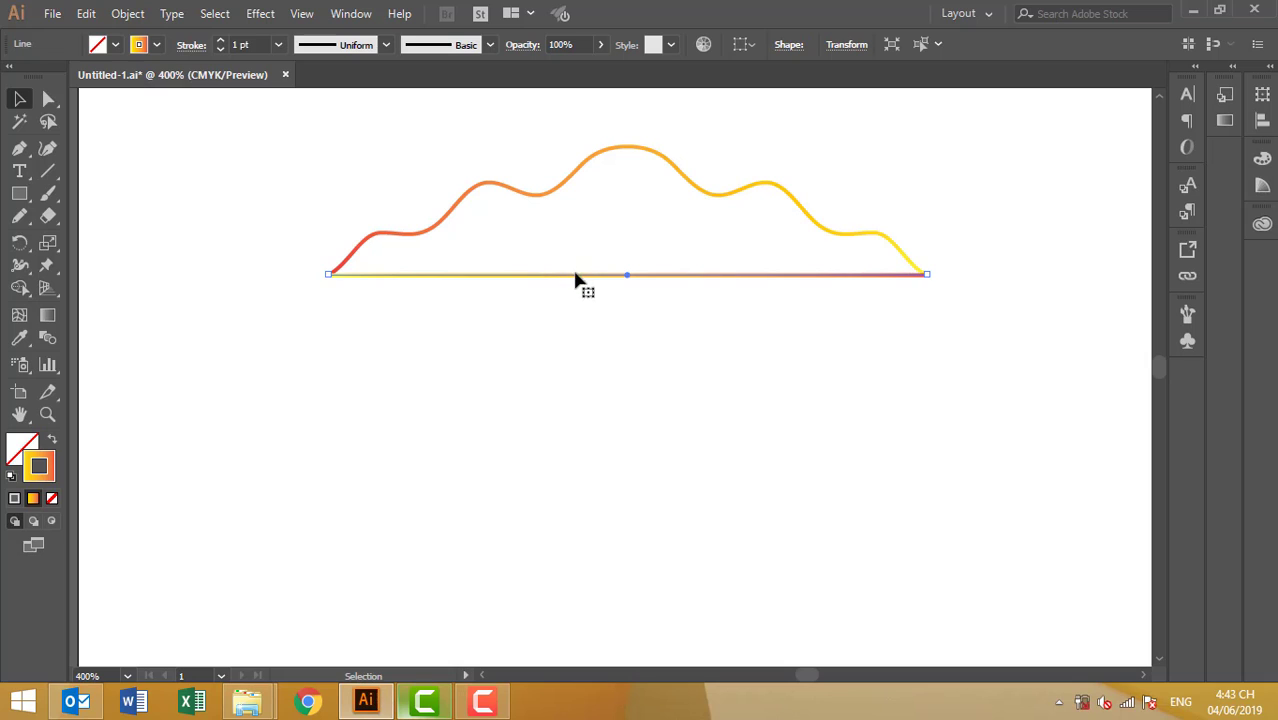
left_click_drag(576, 276, 576, 366)
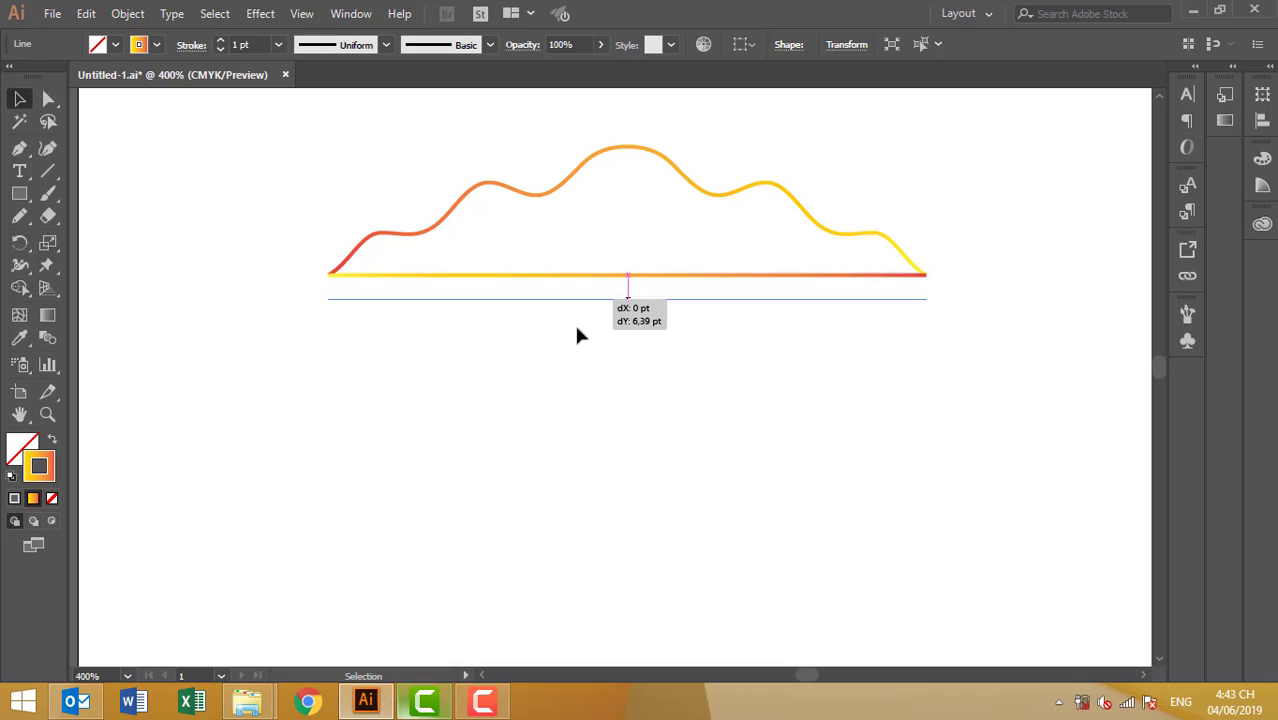
left_click(583, 449)
left_click_drag(583, 367, 583, 276)
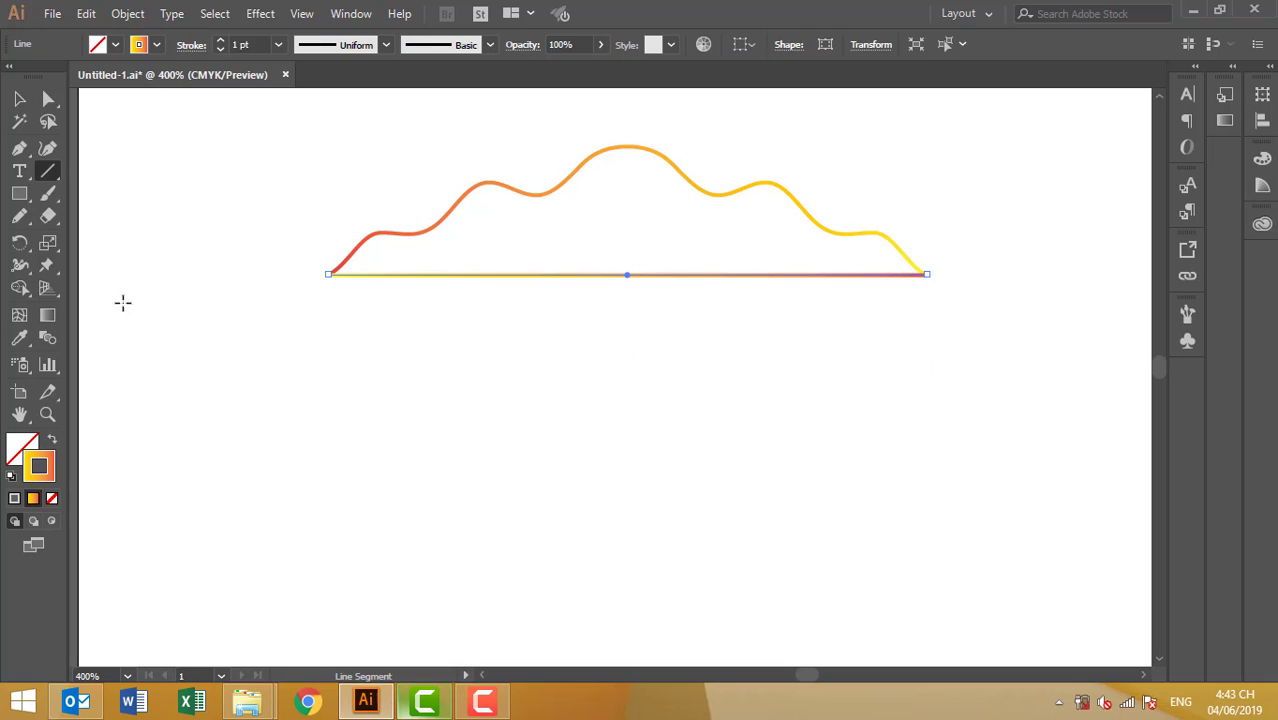
left_click(205, 151)
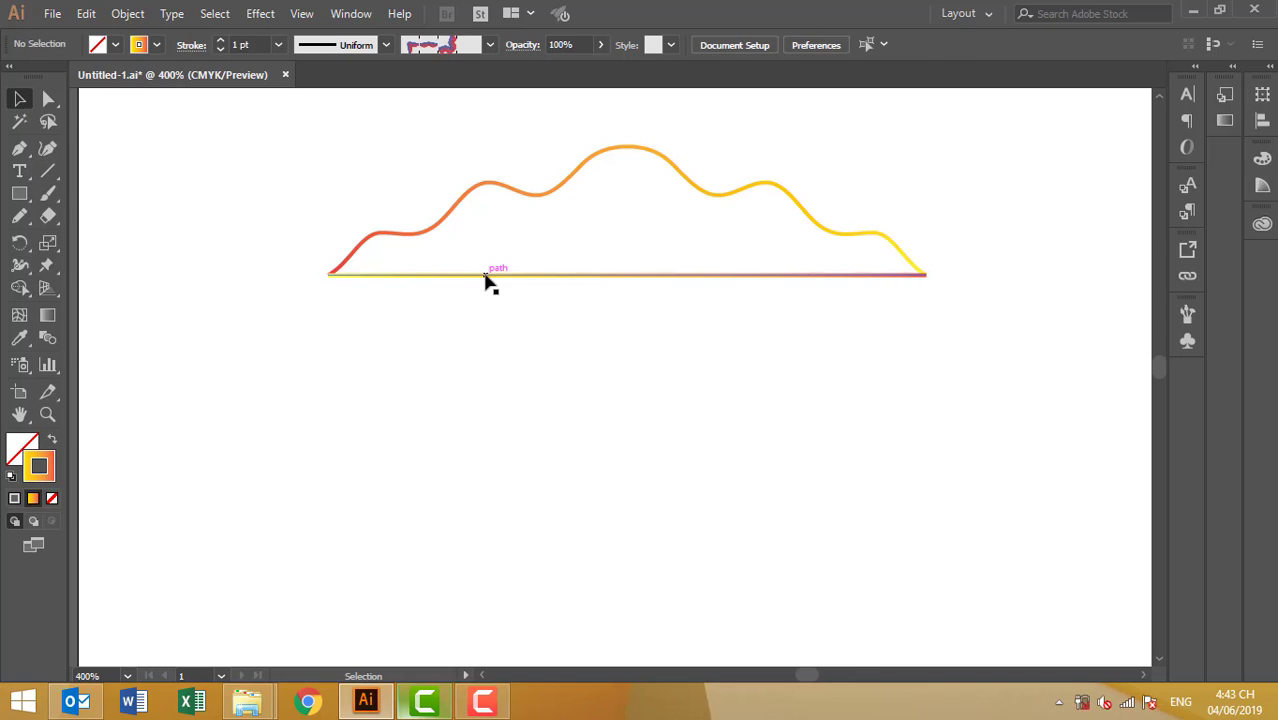
Move the straight line down beneath the wave and open the Effect menu.
left_click(490, 276)
mouse_move(616, 283)
left_mouse_down()
mouse_move(613, 420)
mouse_move(616, 398)
left_mouse_up()
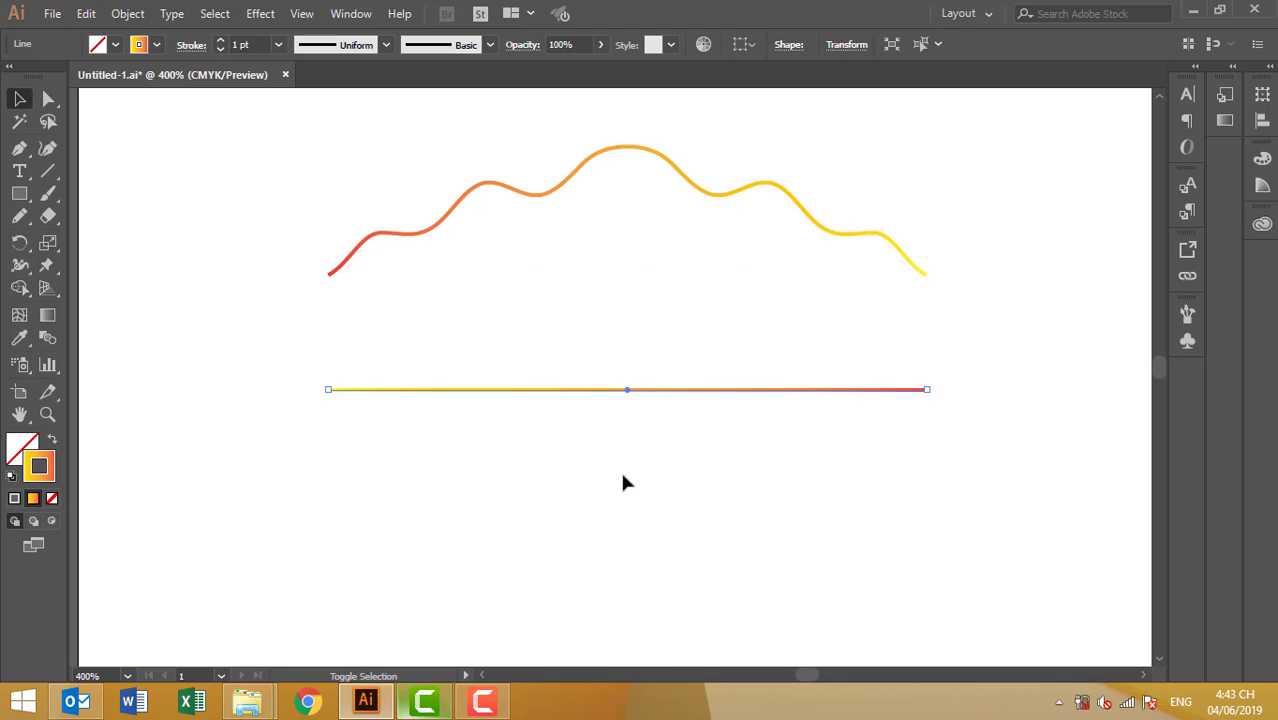
left_click(624, 486)
left_click(597, 391)
left_click(260, 14)
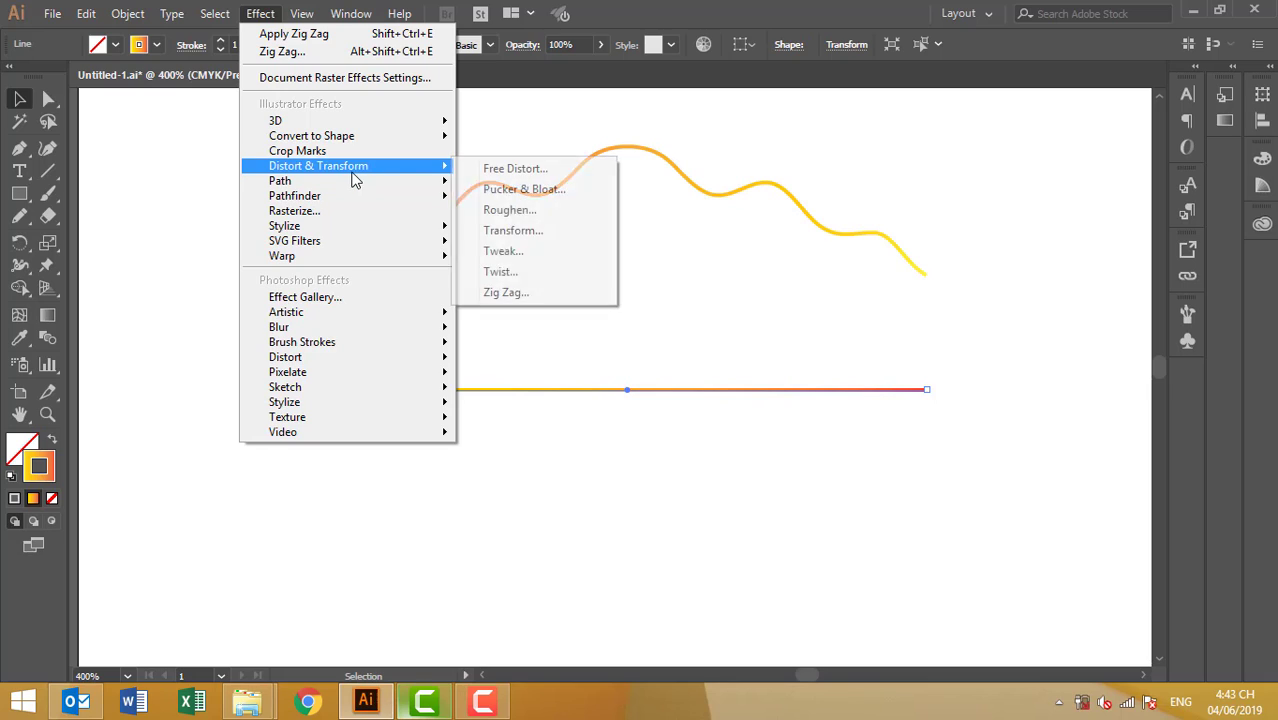
mouse_move(318, 166)
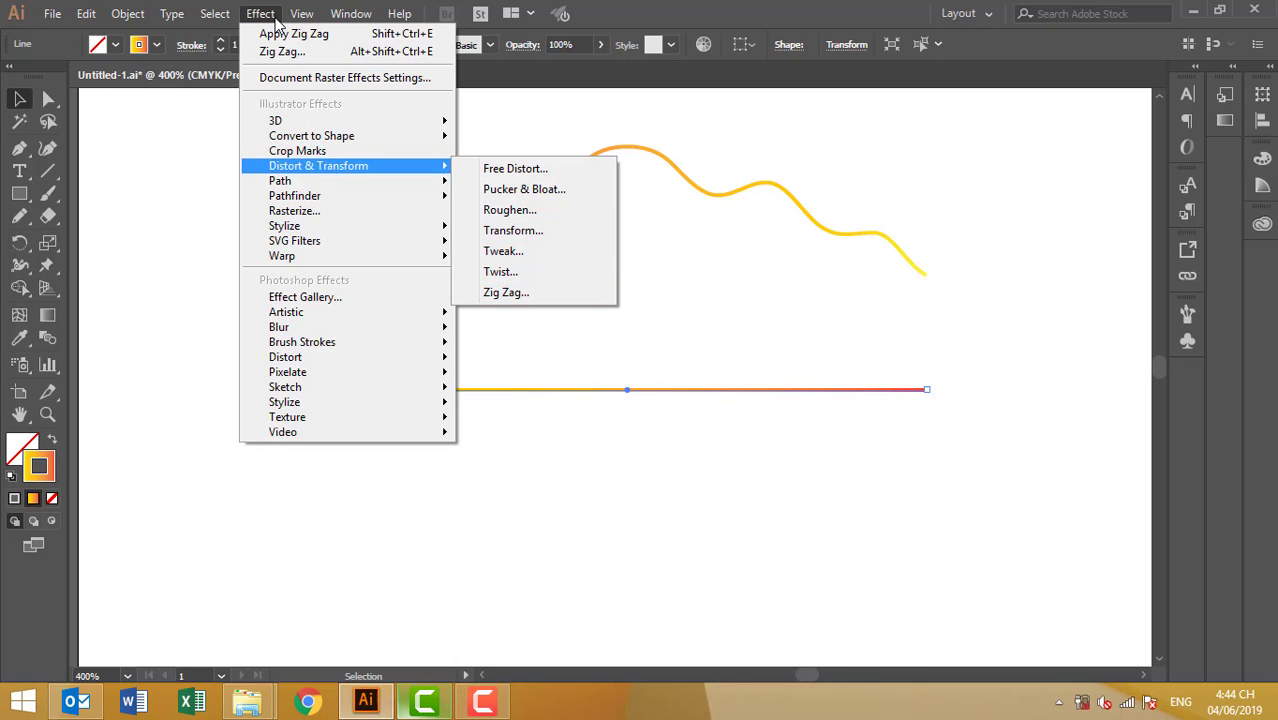
Apply a Smooth Zig Zag with 3 ridges per segment and 7 pt size to the line.
left_click(505, 296)
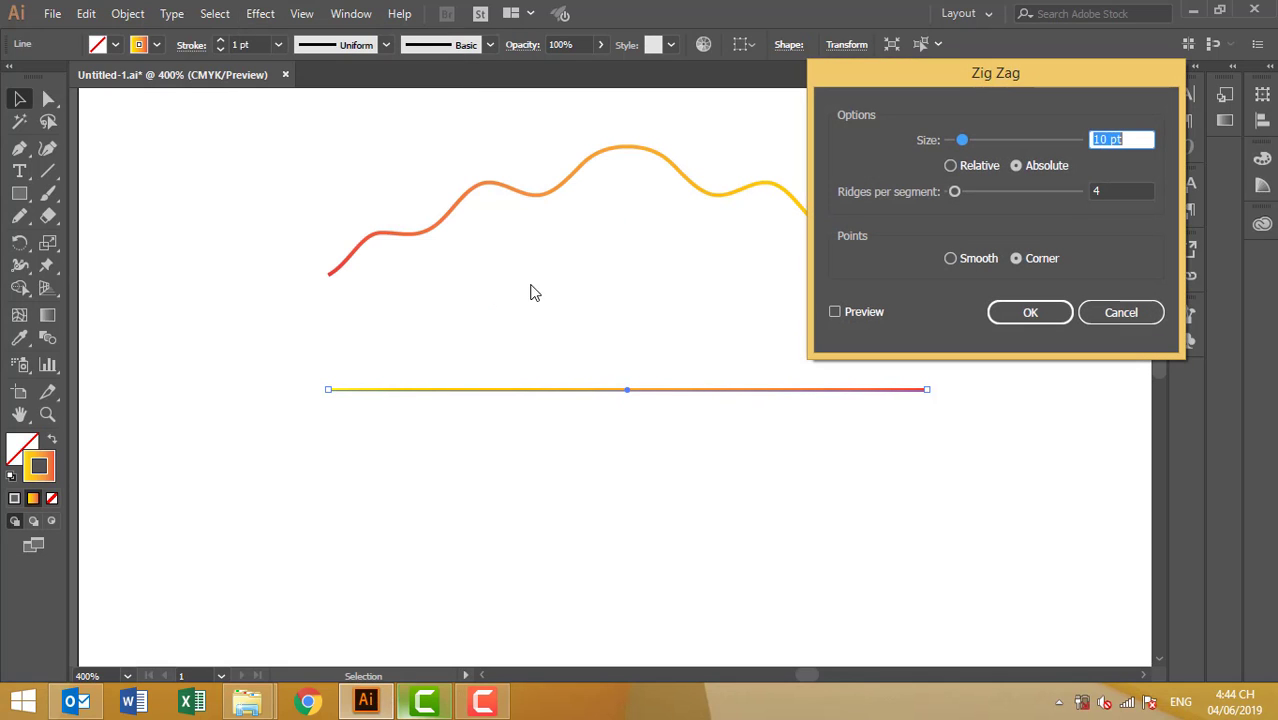
left_click(873, 312)
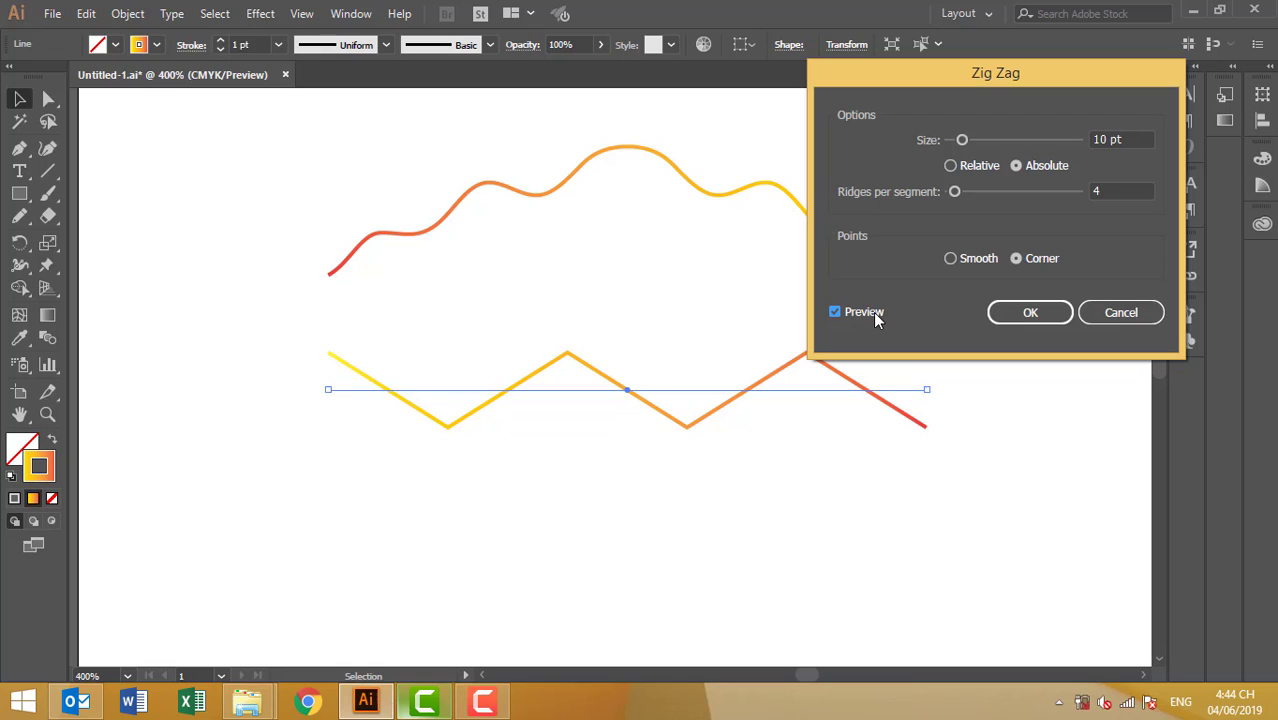
left_click(975, 259)
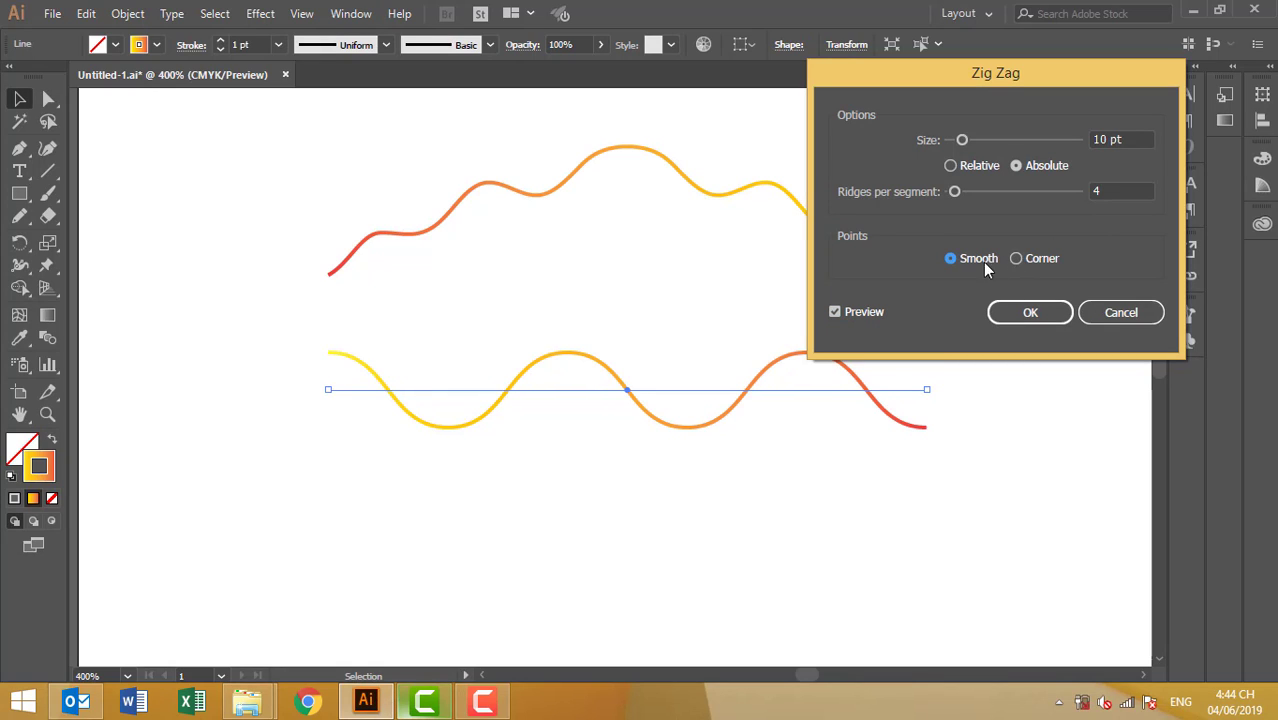
left_click(1117, 196)
type("3")
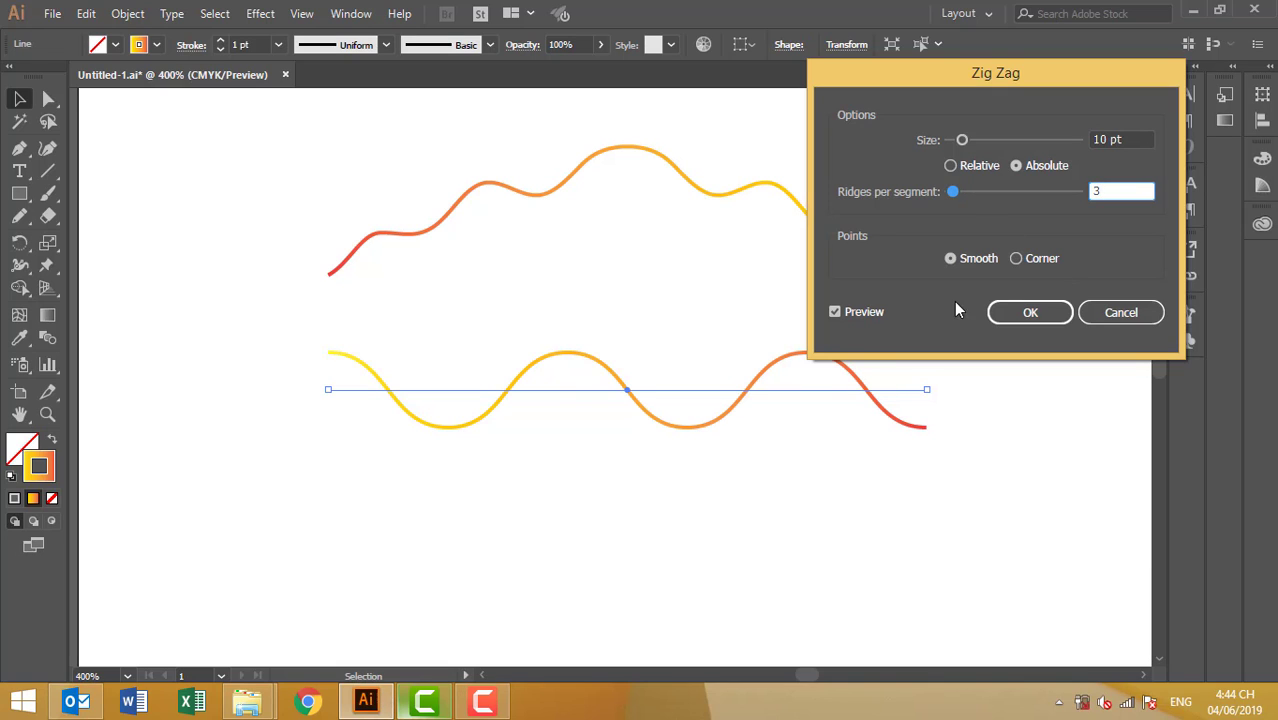
key("Tab")
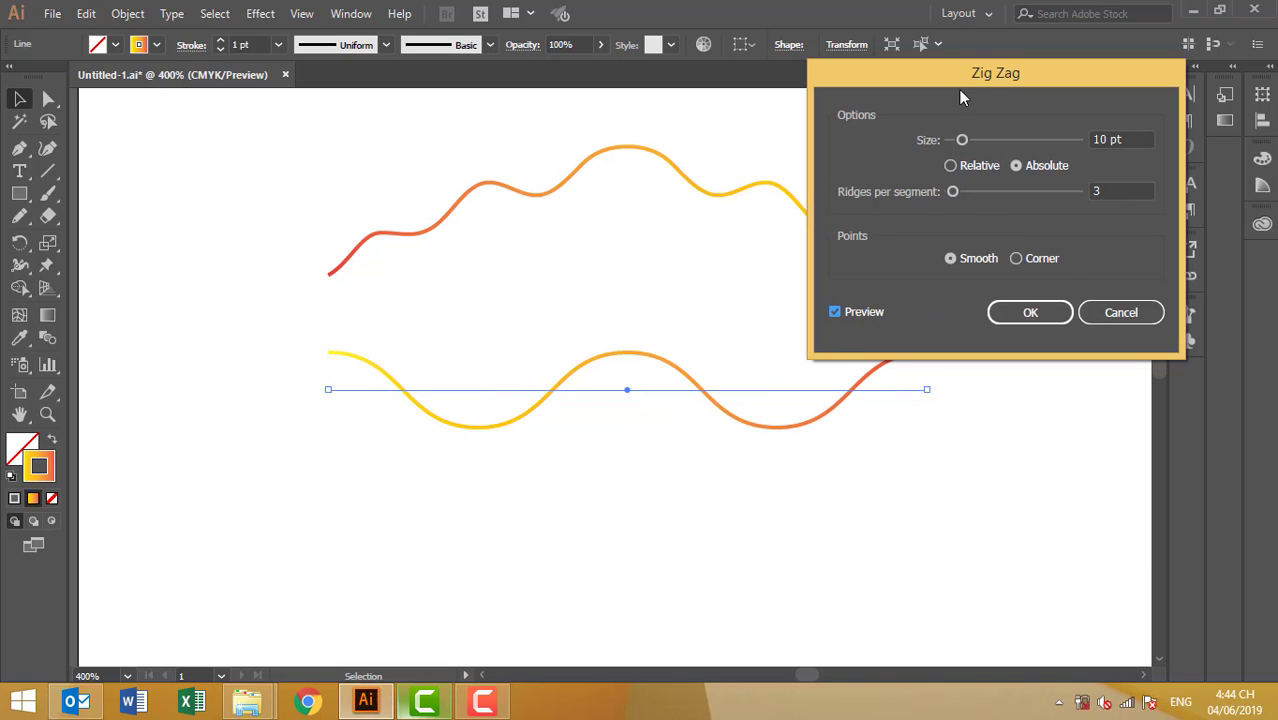
left_click_drag(960, 78, 973, 27)
left_click_drag(975, 89, 974, 92)
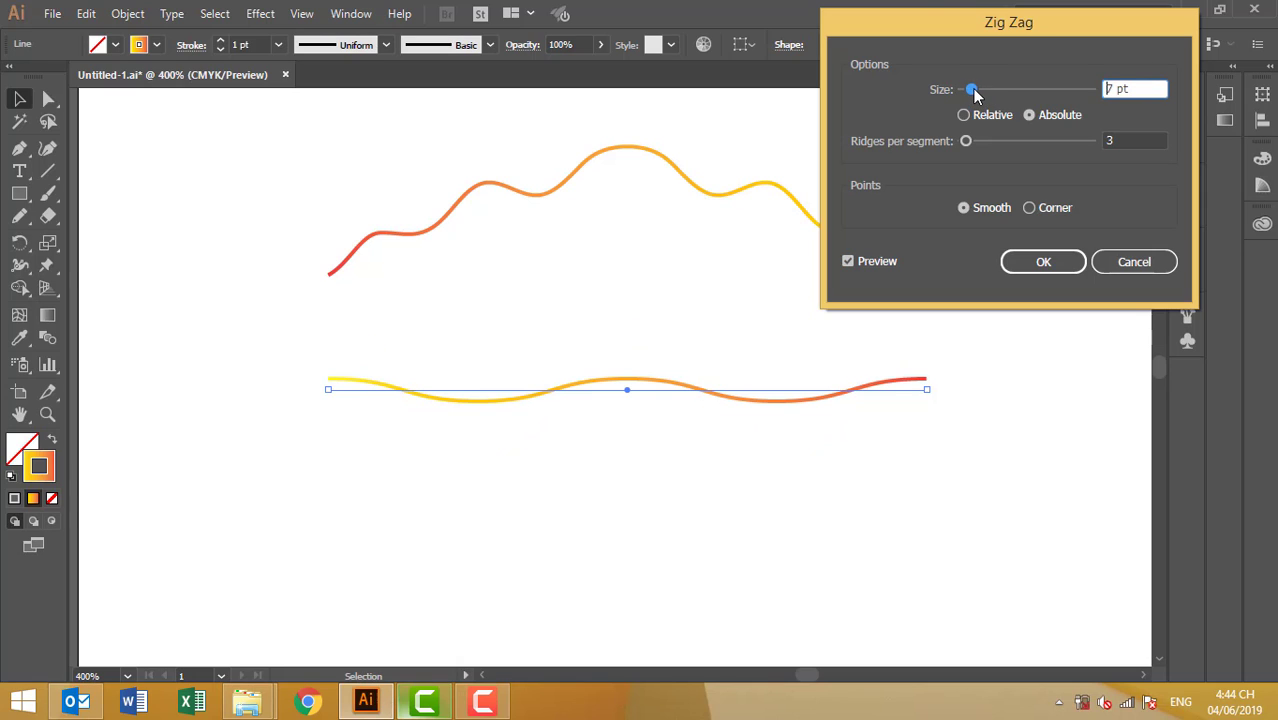
left_click(1061, 262)
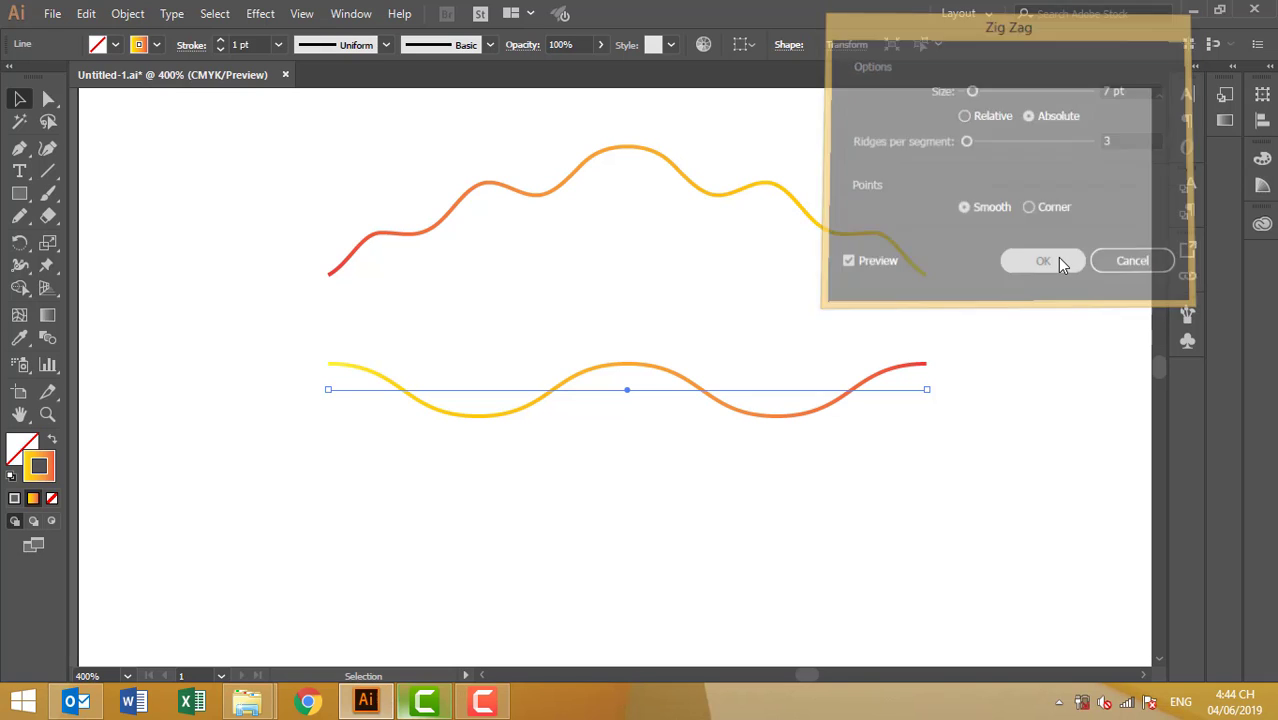
left_click(1061, 264)
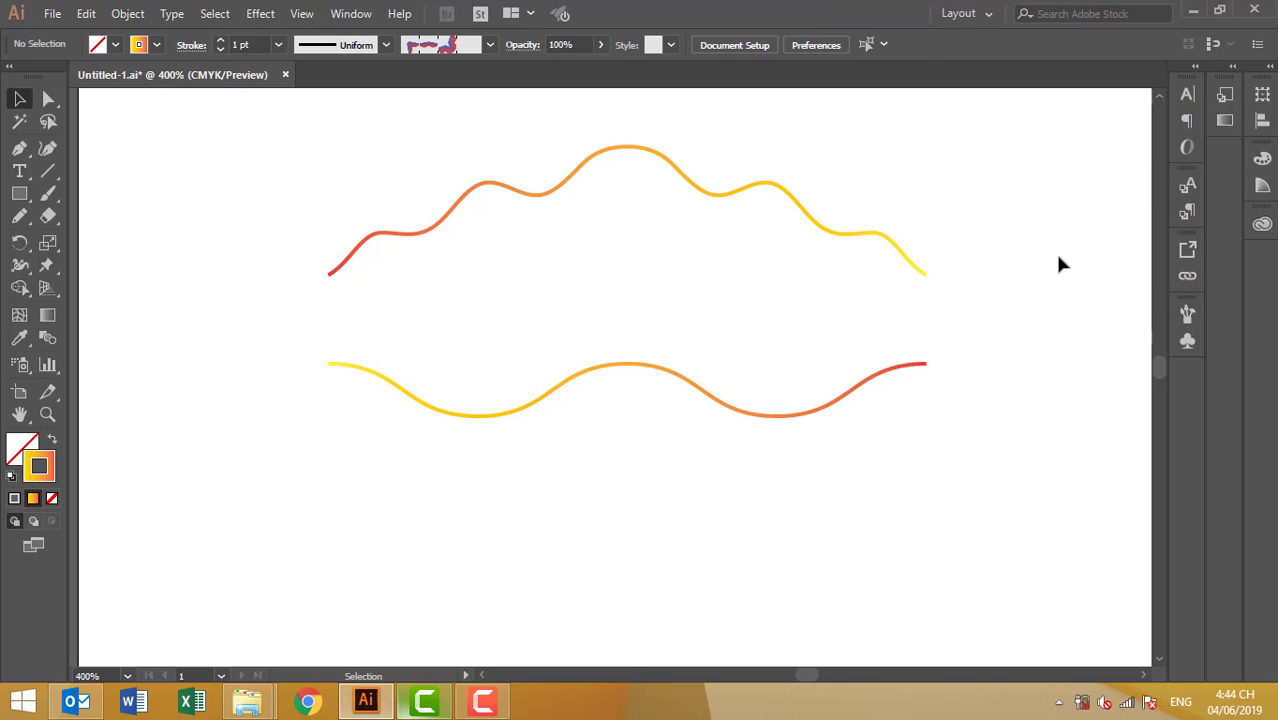
Expand the lower zig zag wave's appearance into an ordinary editable path.
left_click(697, 393)
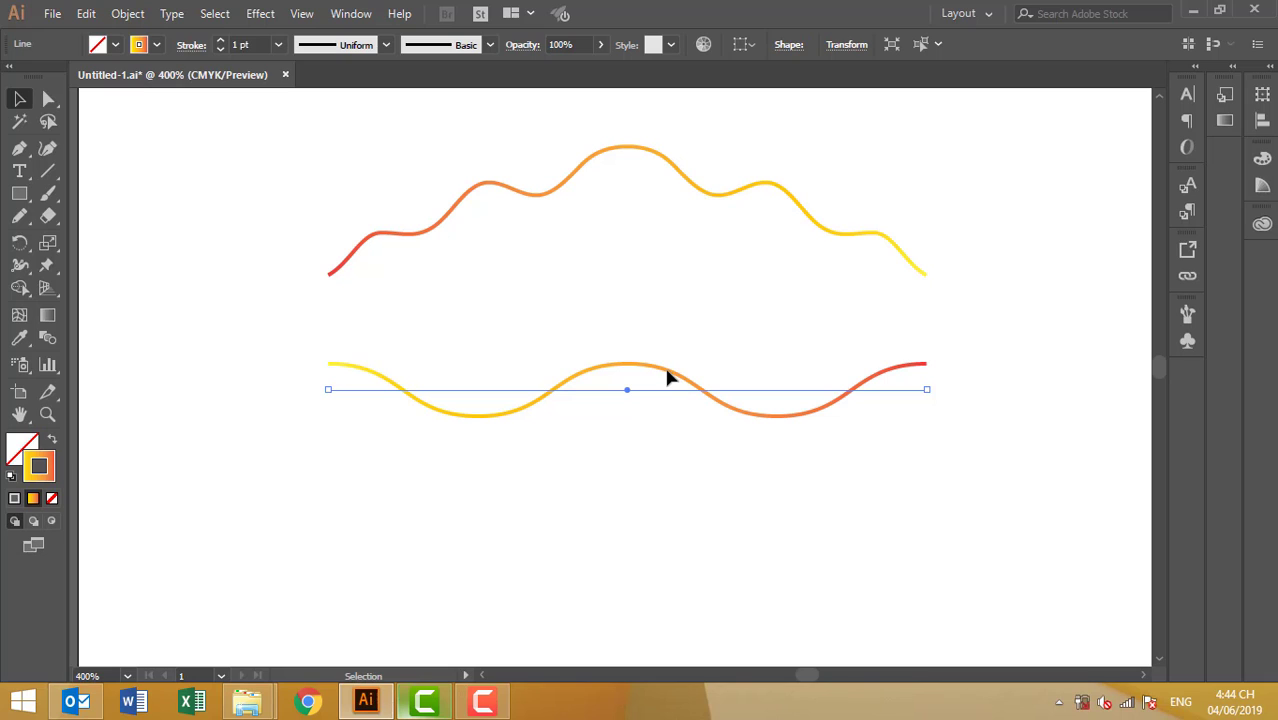
left_click(128, 14)
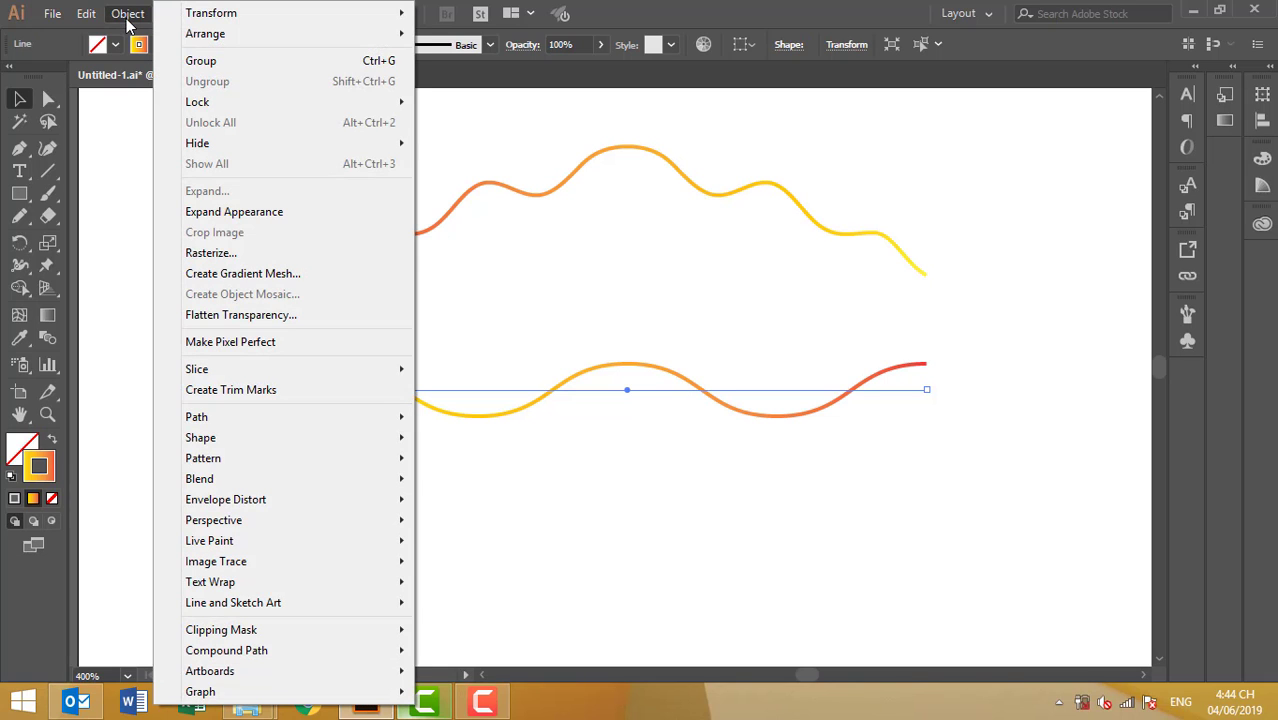
left_click(270, 213)
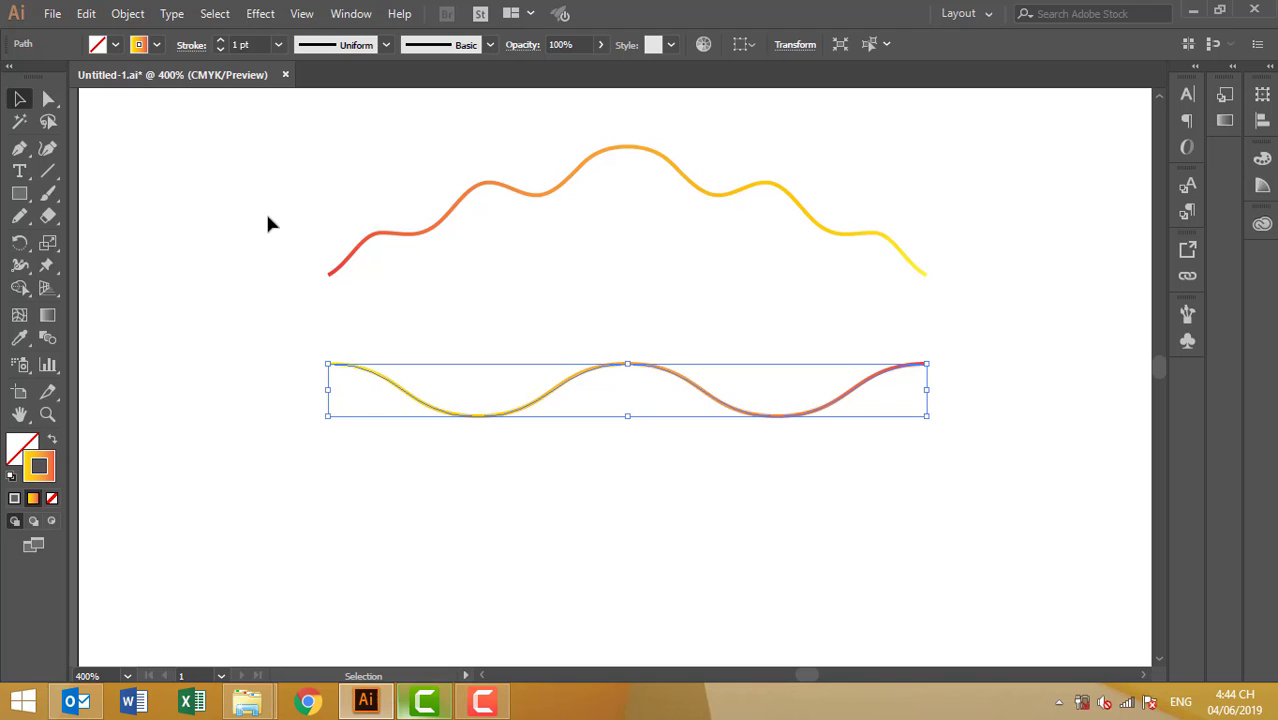
left_click(432, 437)
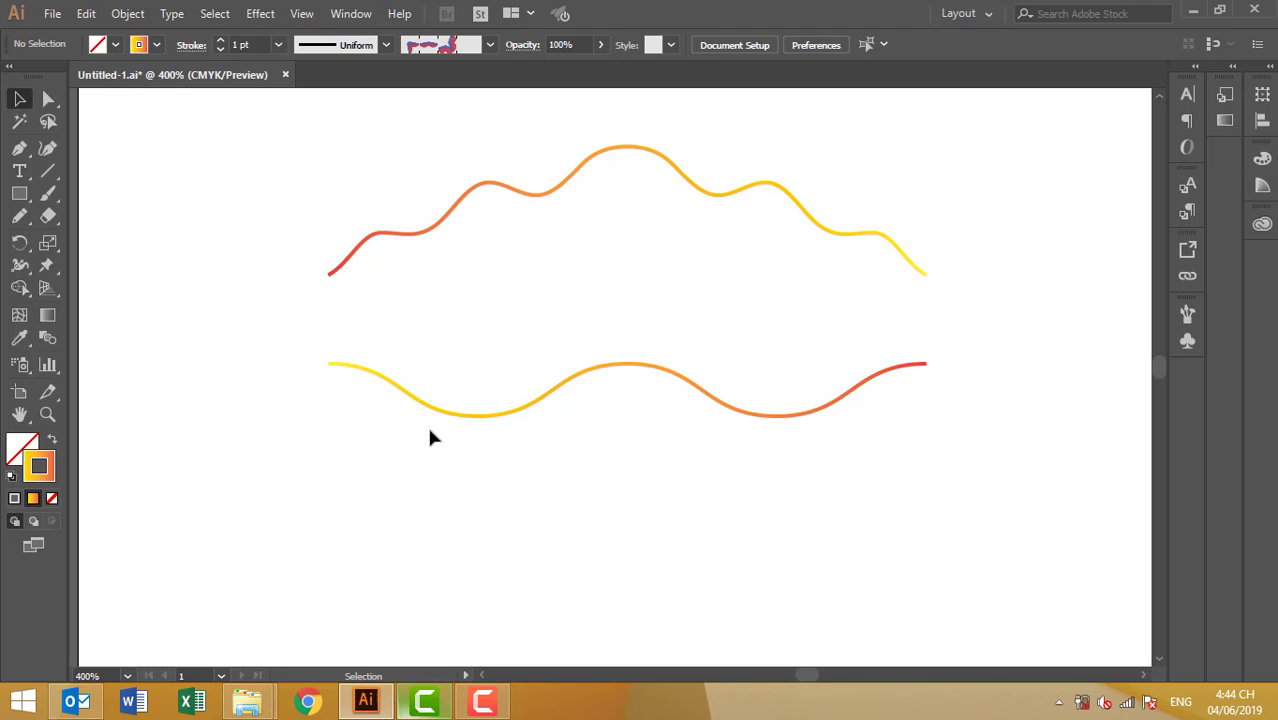
left_click(48, 98)
Join the left end points of the two waves with Object > Path > Join.
mouse_move(306, 254)
left_mouse_down()
mouse_move(356, 402)
mouse_move(345, 406)
left_mouse_up()
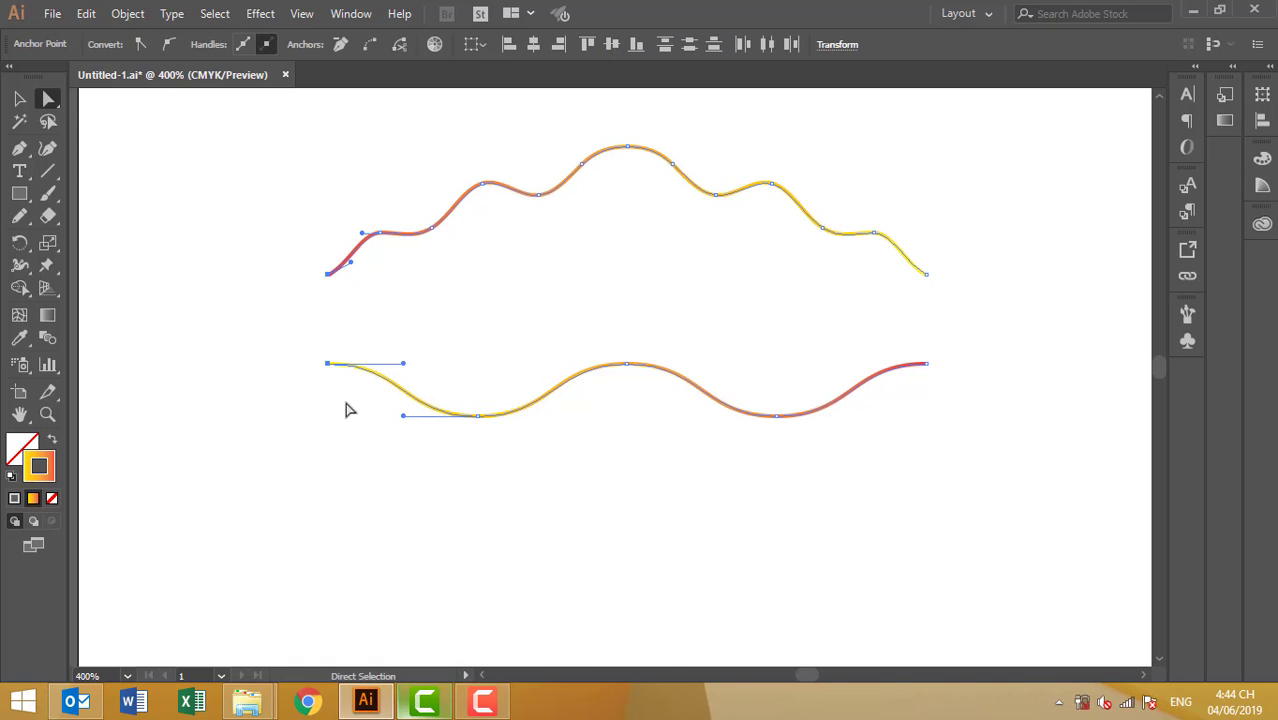
left_click(125, 14)
left_click(259, 417)
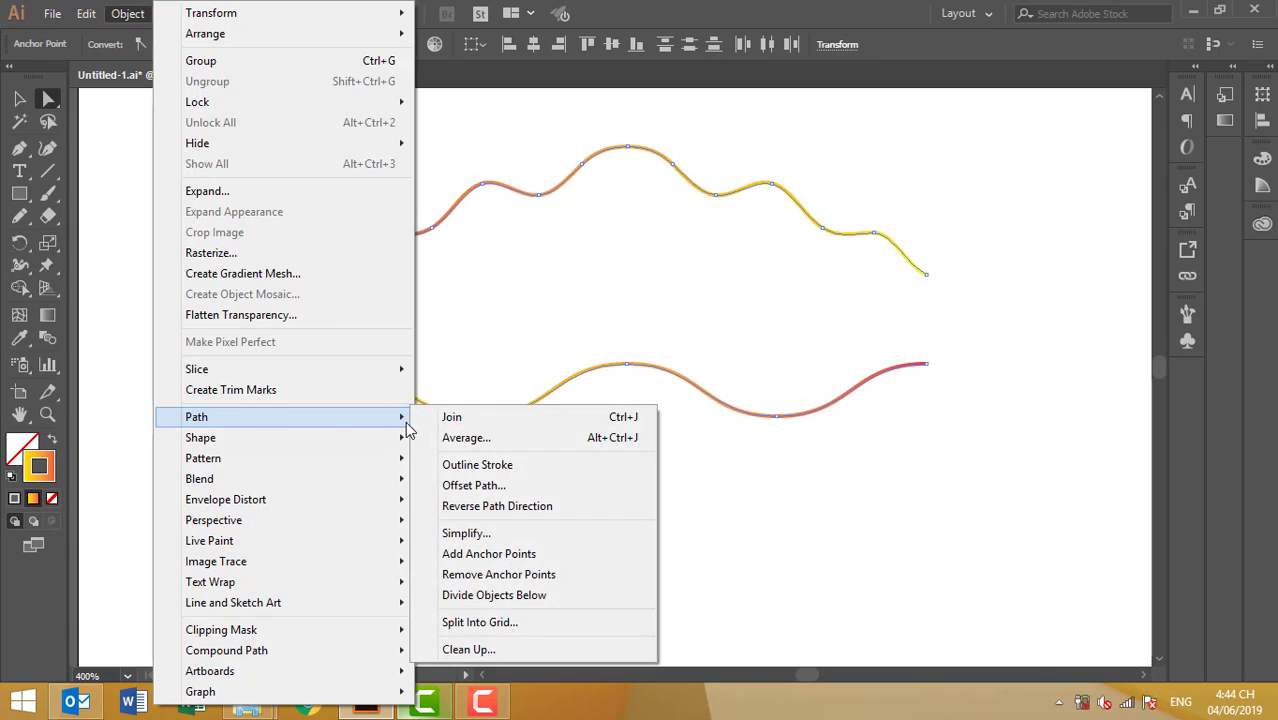
left_click(495, 418)
Join the right end points too, closing the waves into one wavy shape.
left_click_drag(988, 255, 907, 400)
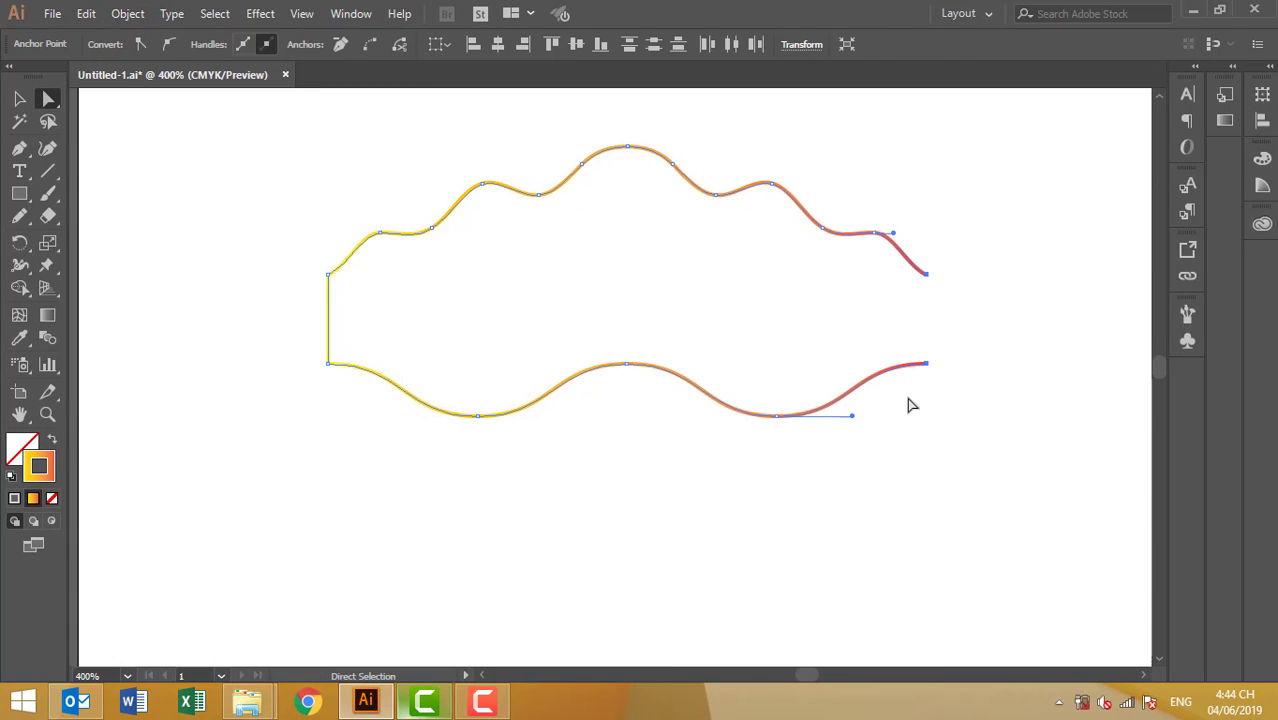
left_click(128, 13)
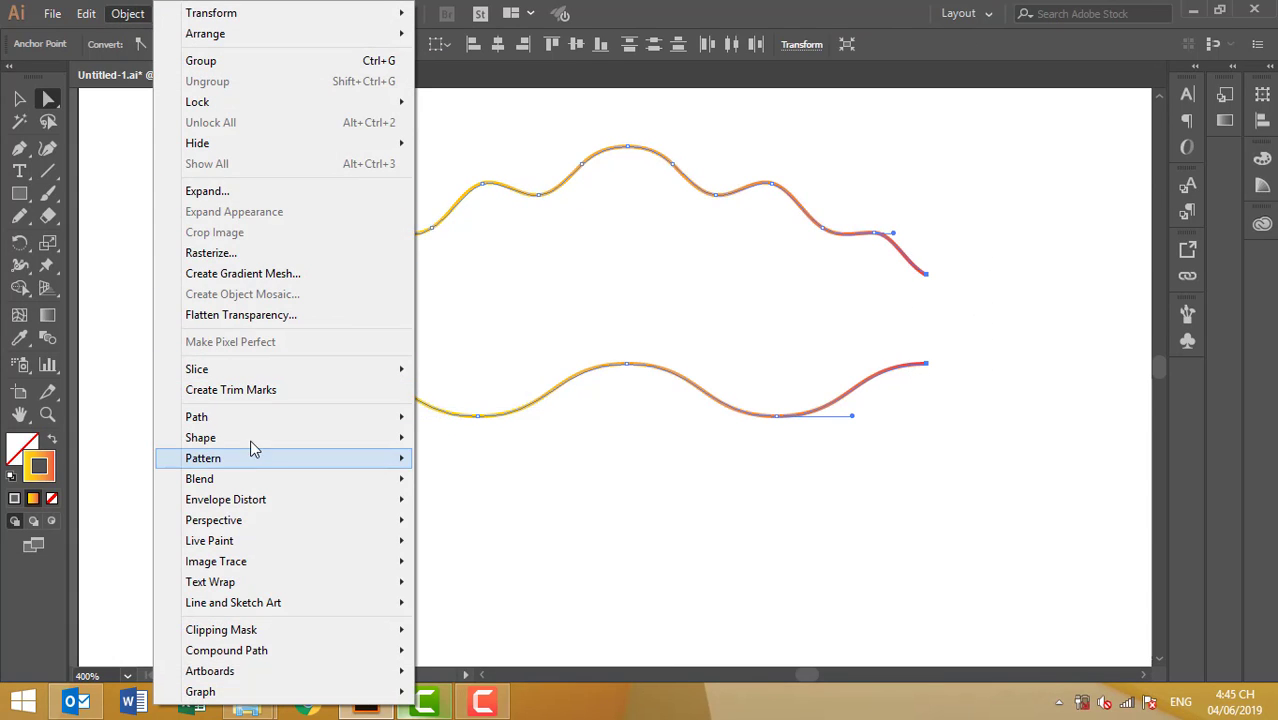
mouse_move(196, 417)
left_click(436, 424)
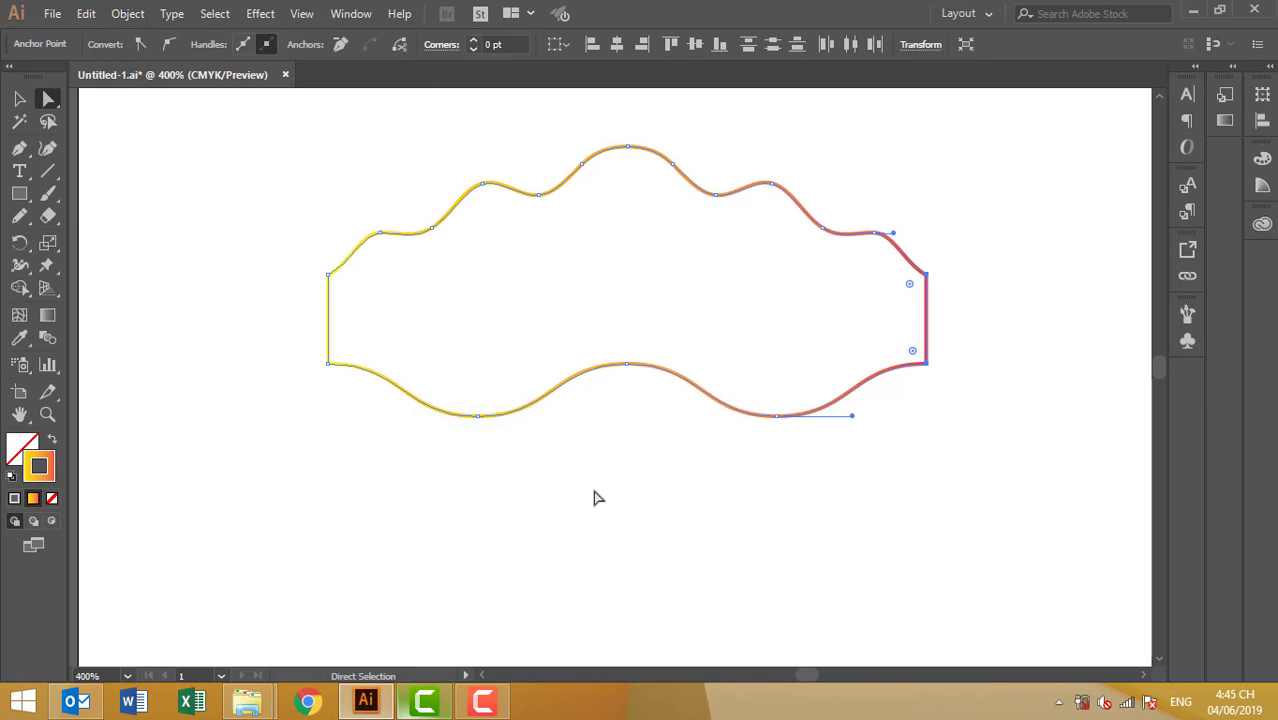
left_click(594, 491)
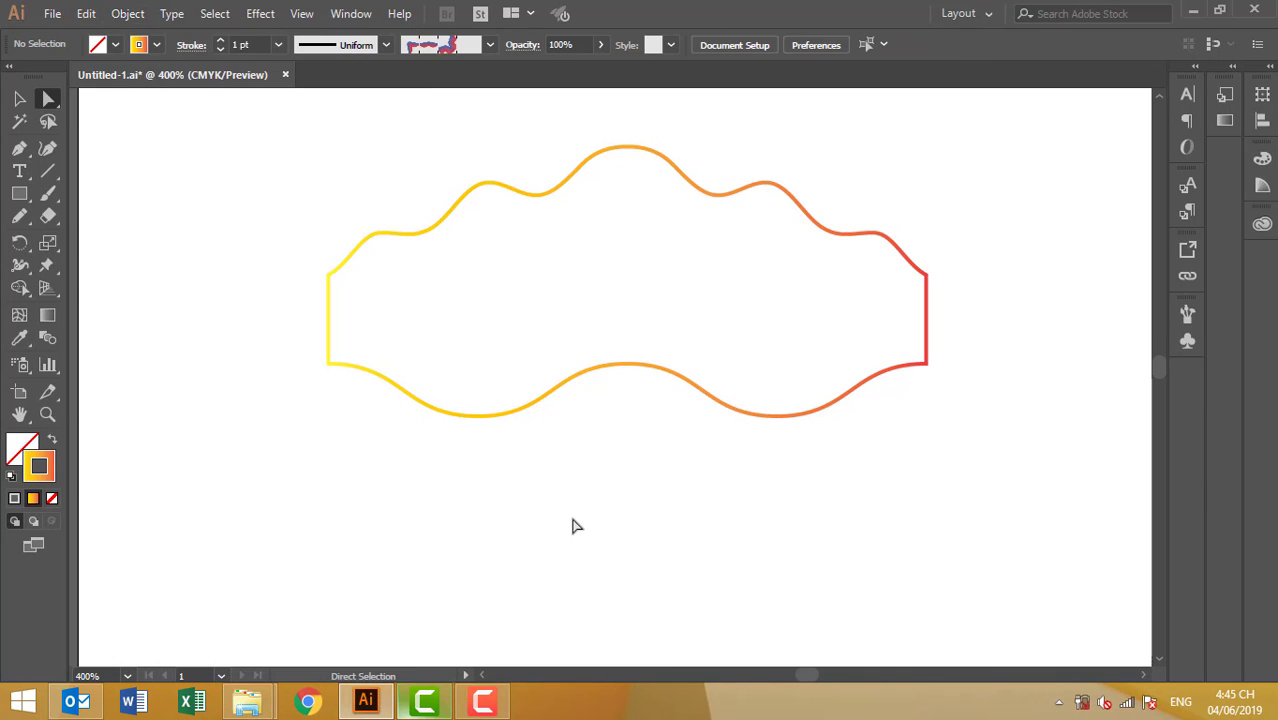
left_click(48, 171)
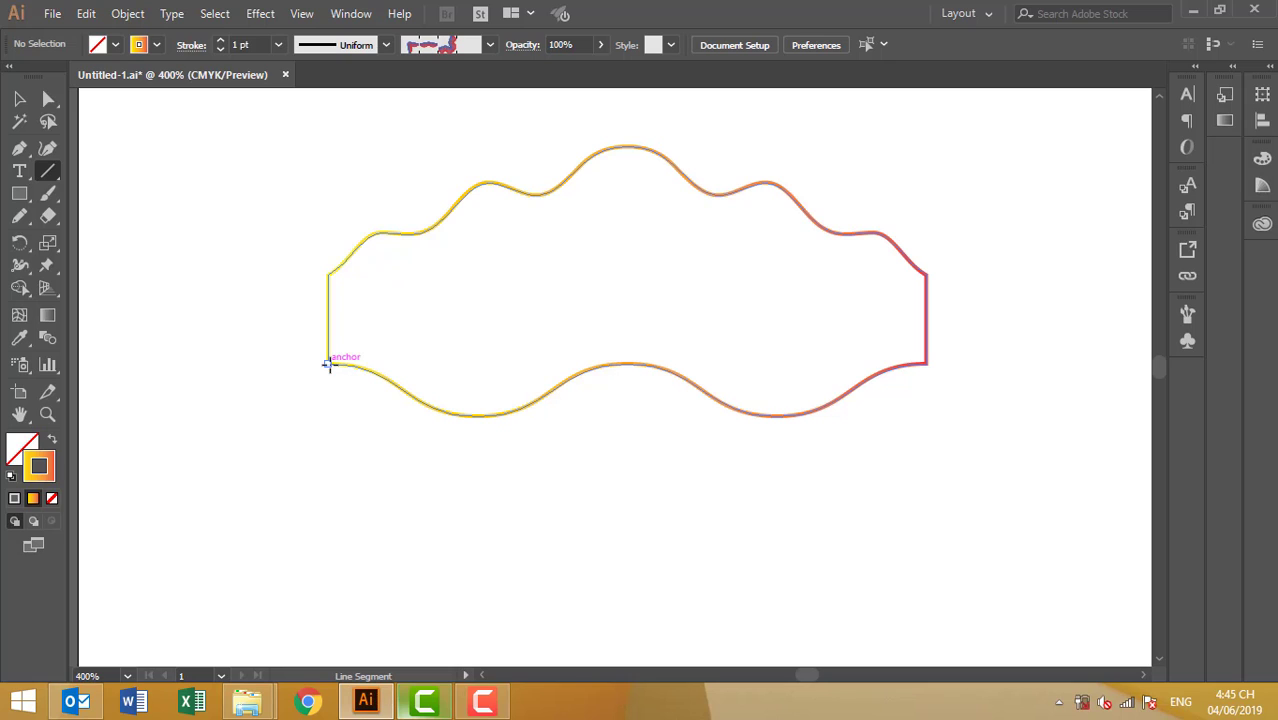
Draw a straight line across the shape's bottom corners, move it below, and copy it above.
left_click_drag(329, 364, 927, 364)
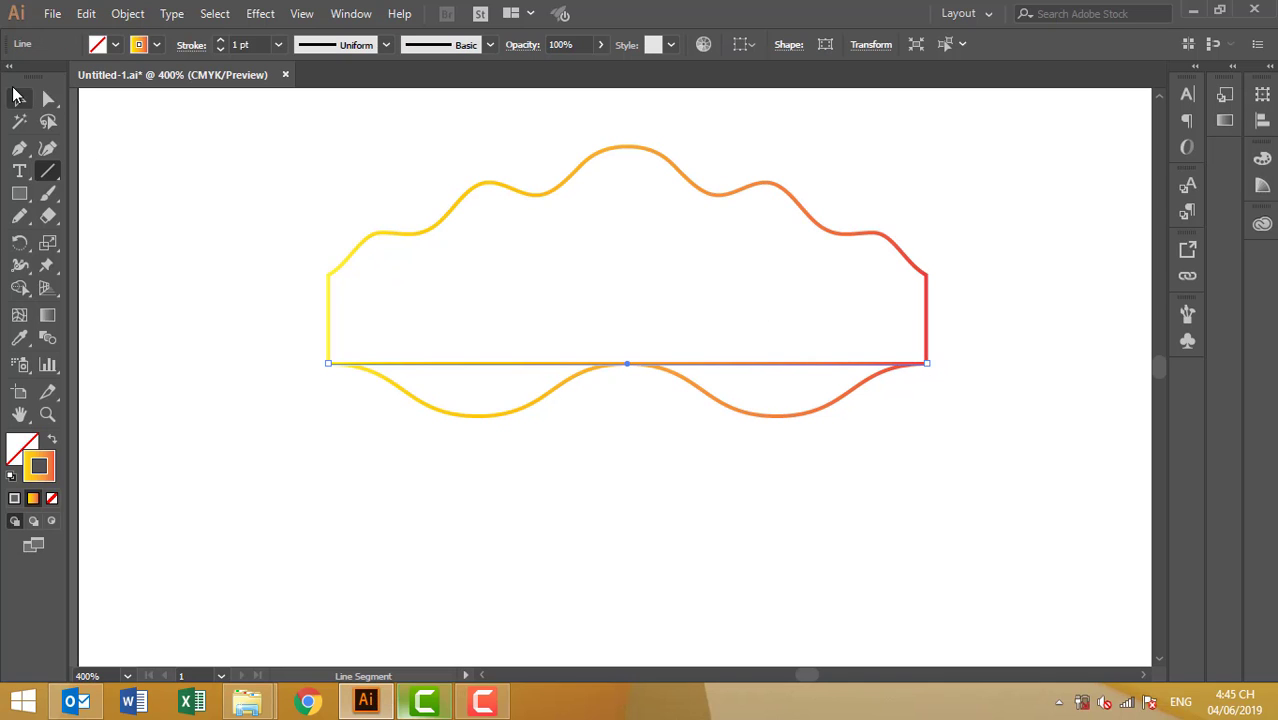
left_click(17, 100)
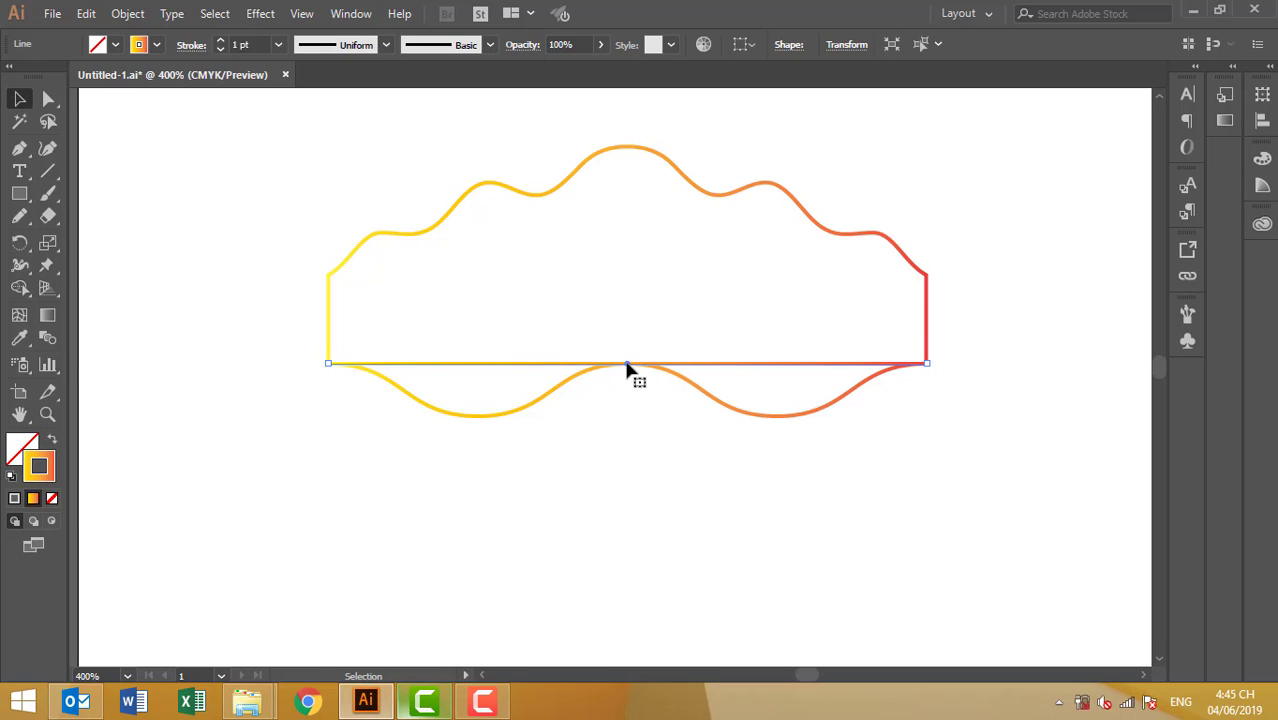
mouse_move(631, 366)
left_mouse_down()
mouse_move(628, 440)
mouse_move(613, 217)
mouse_move(630, 126)
left_mouse_up()
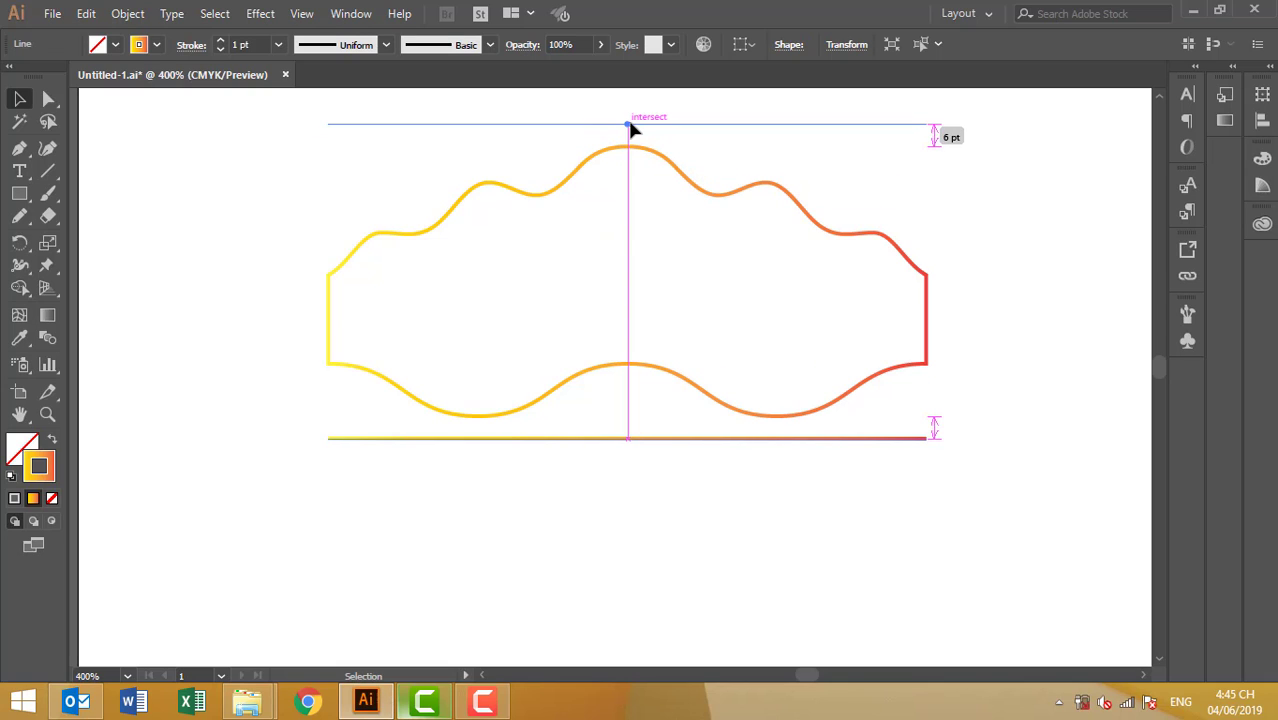
left_click_drag(630, 125, 630, 125)
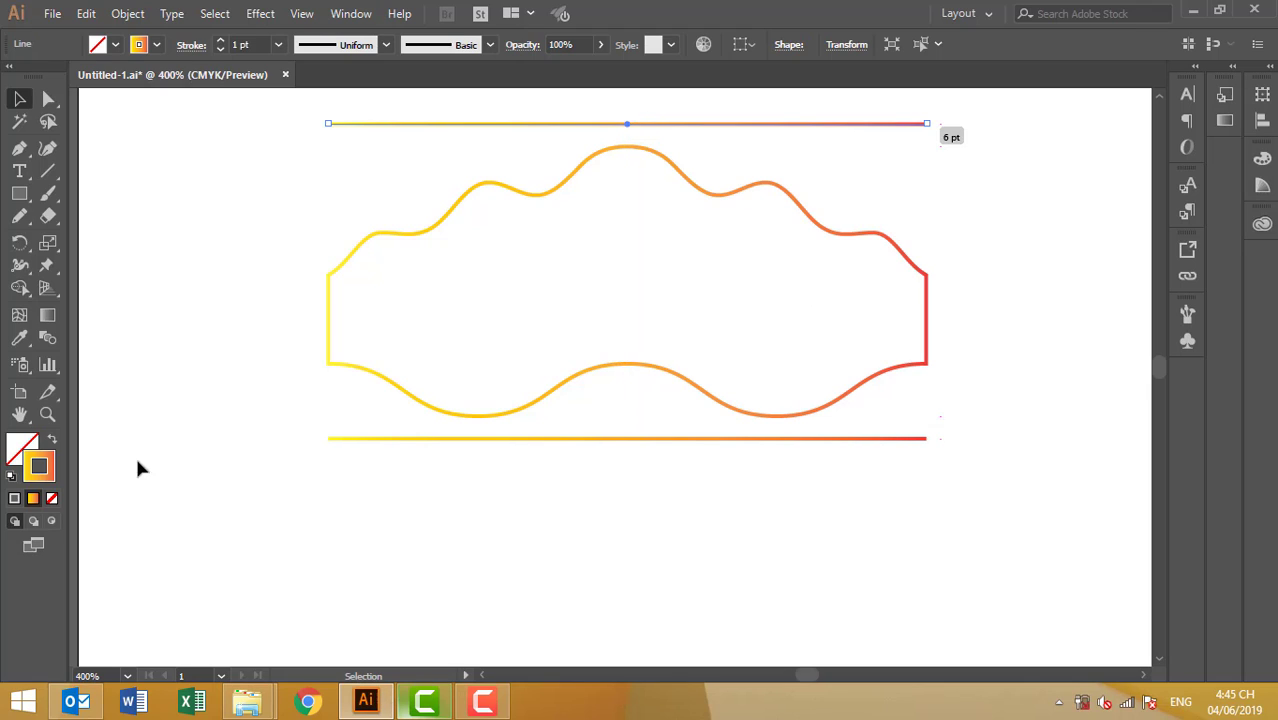
Give the top straight line an orange stroke and the bottom line a blue stroke.
left_click(16, 500)
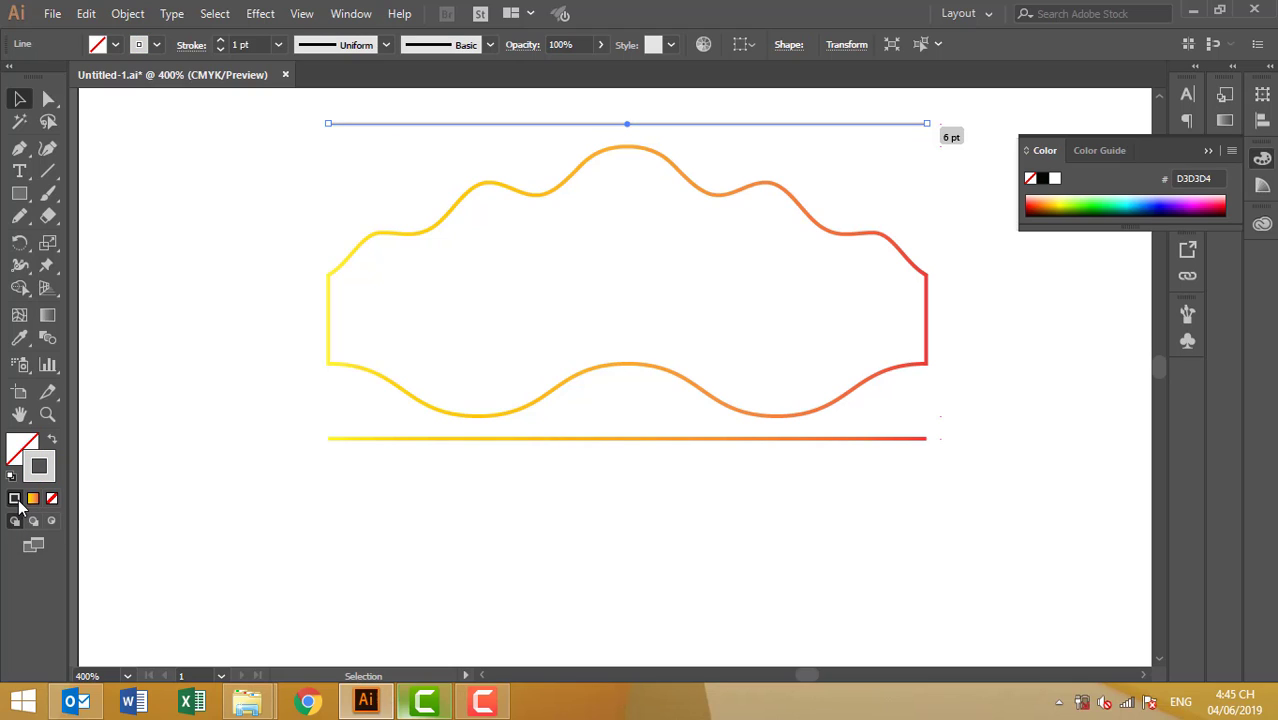
left_click(1047, 197)
left_click(1005, 360)
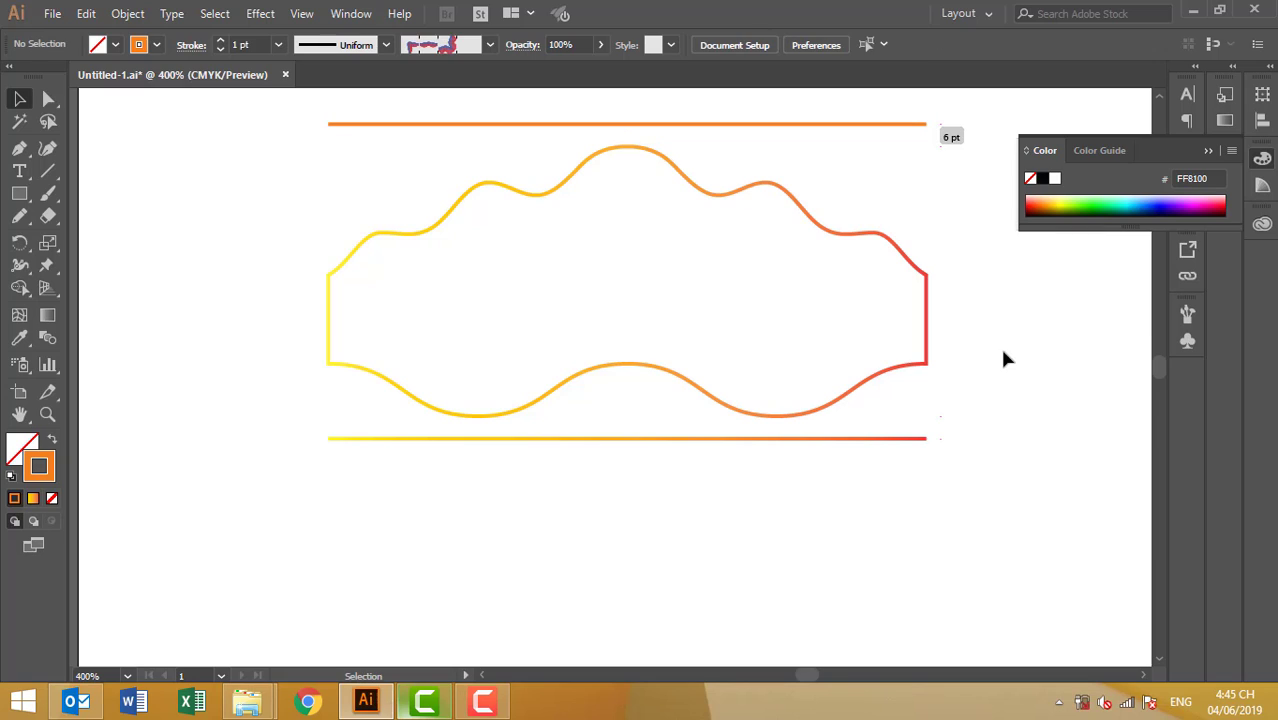
left_click(886, 440)
left_click(1163, 199)
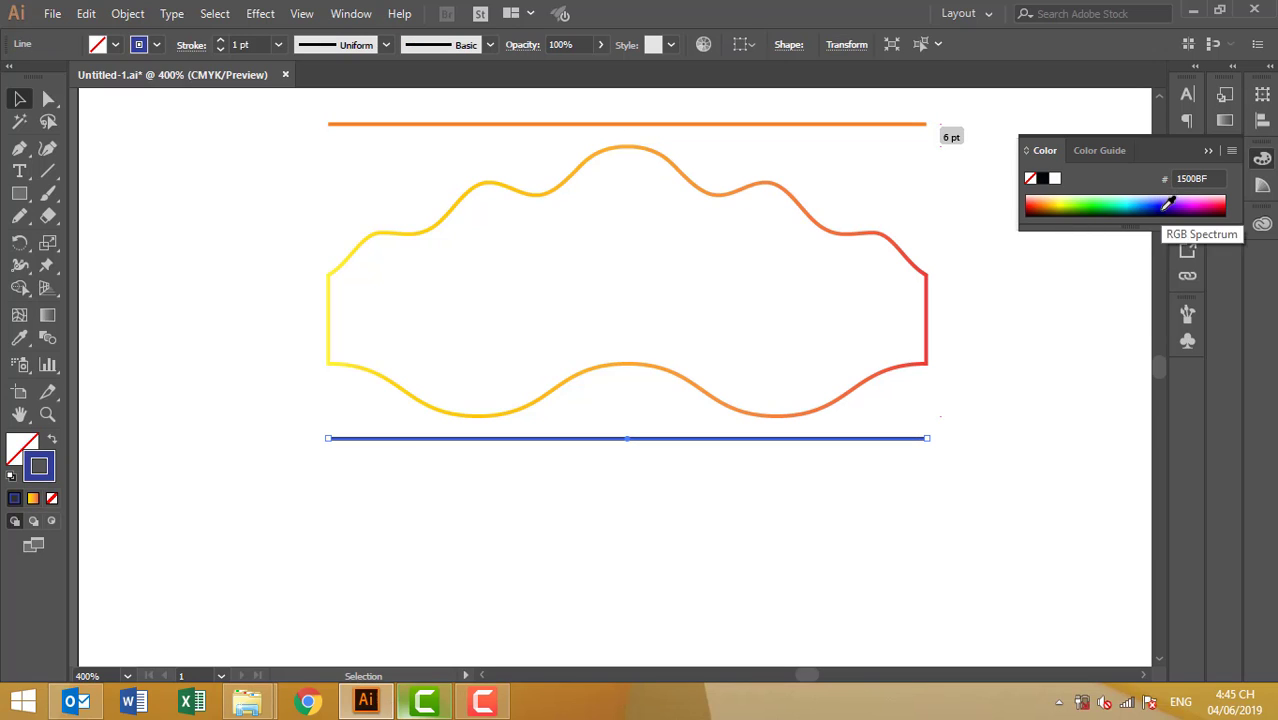
Select the blue bottom line and the orange top line together.
left_click(1067, 411)
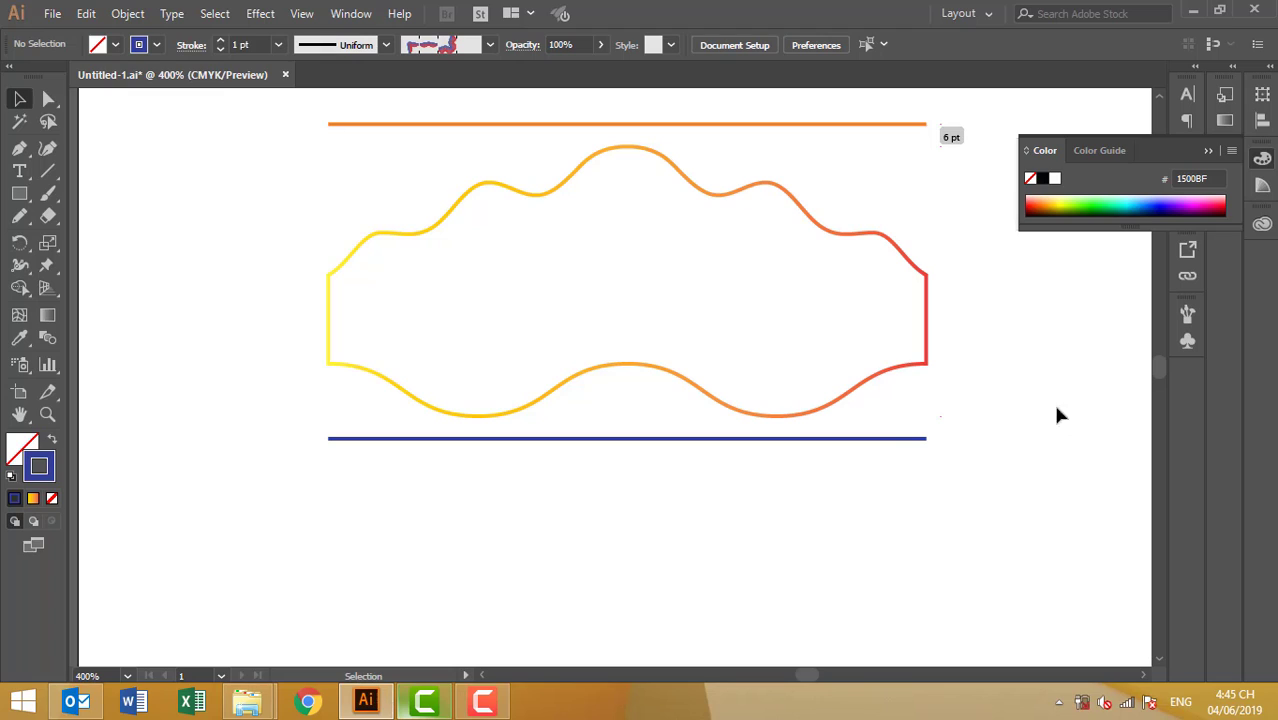
left_click(907, 440)
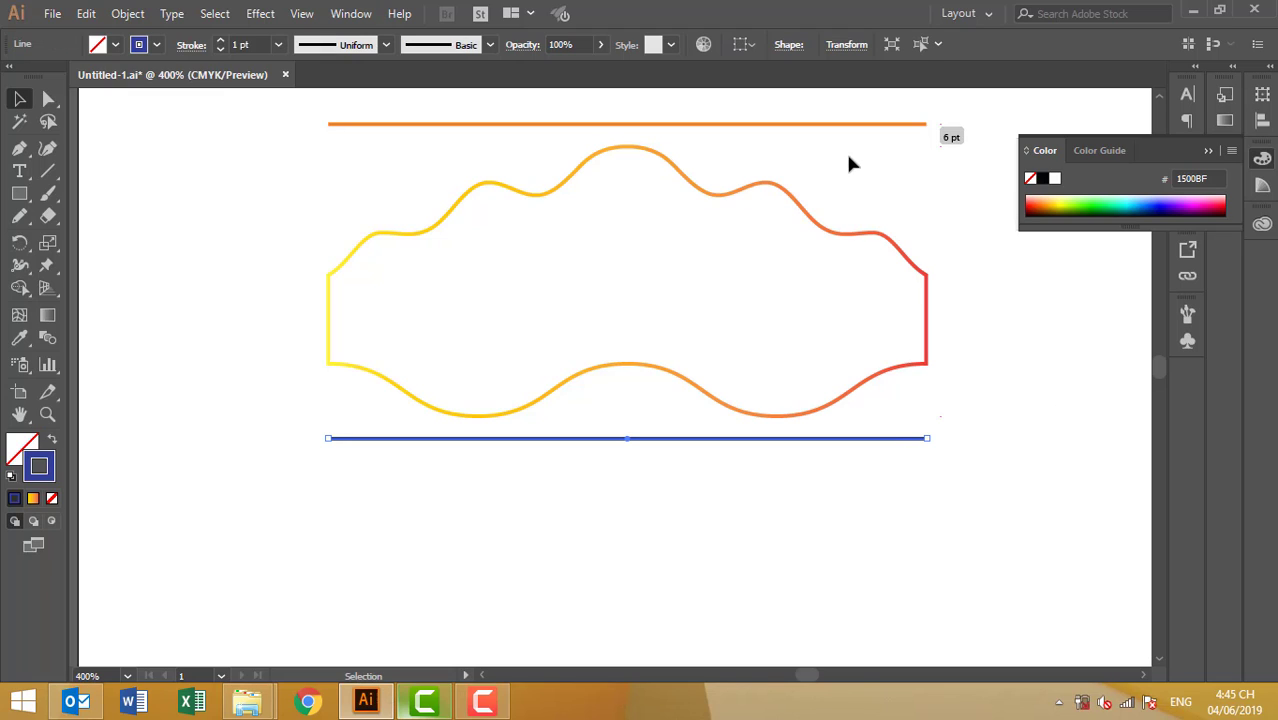
left_click(838, 125, "shift")
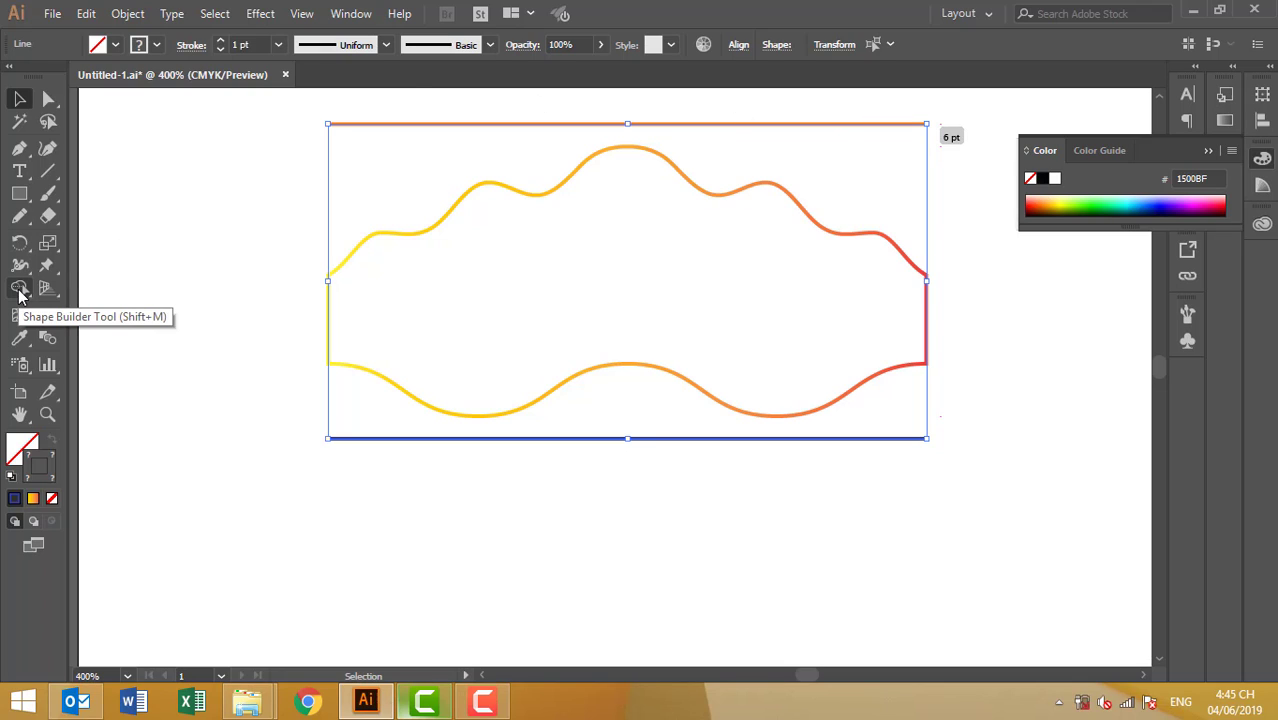
left_click(126, 13)
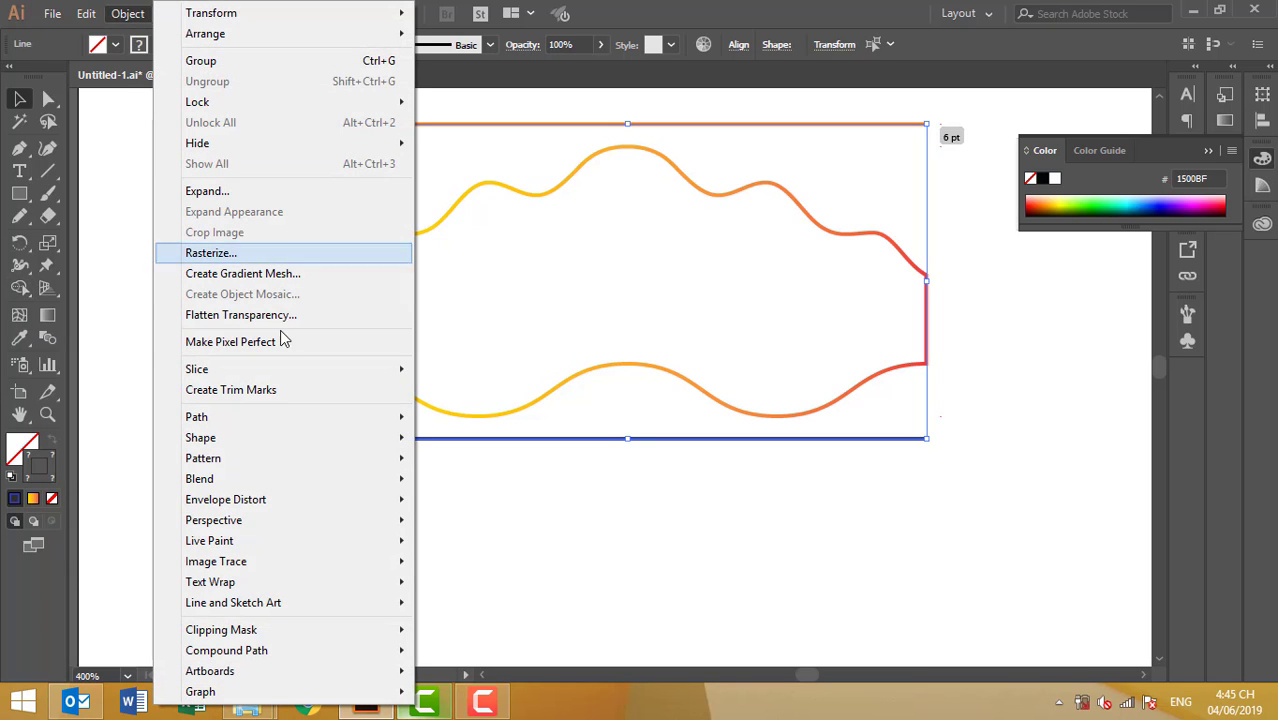
mouse_move(199, 479)
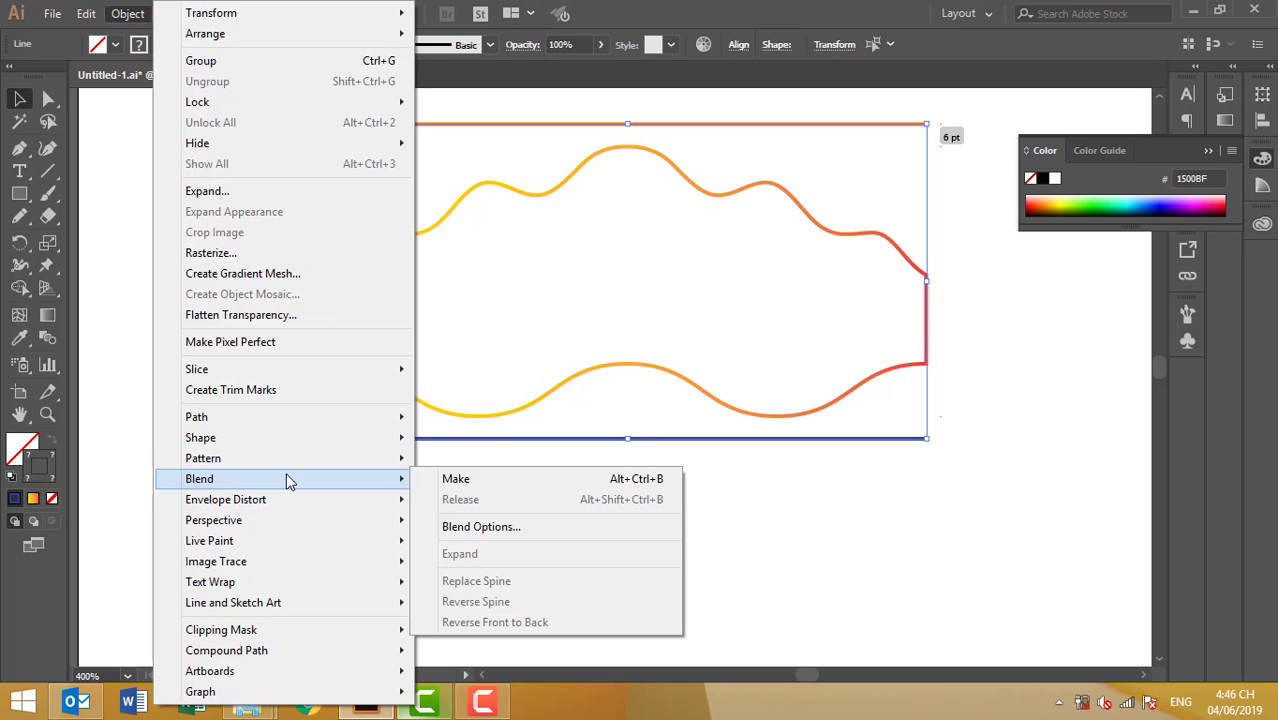
left_click(847, 495)
key("m")
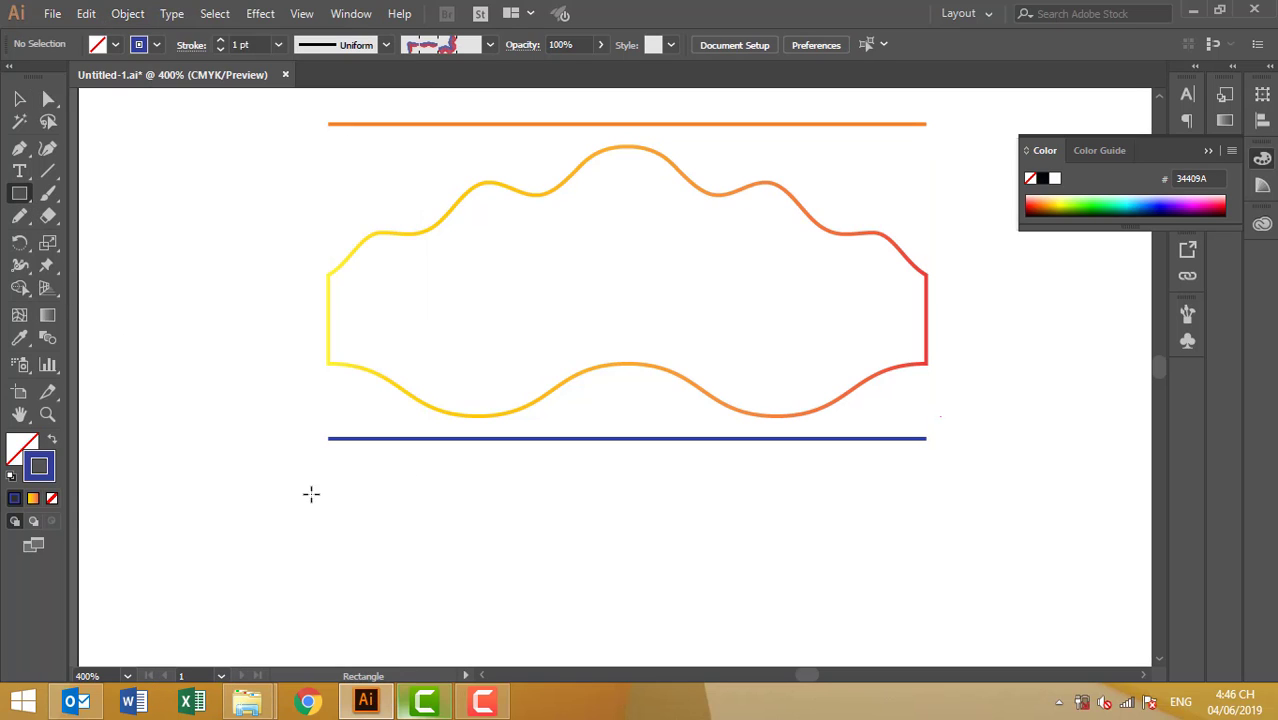
left_click_drag(334, 514, 443, 614)
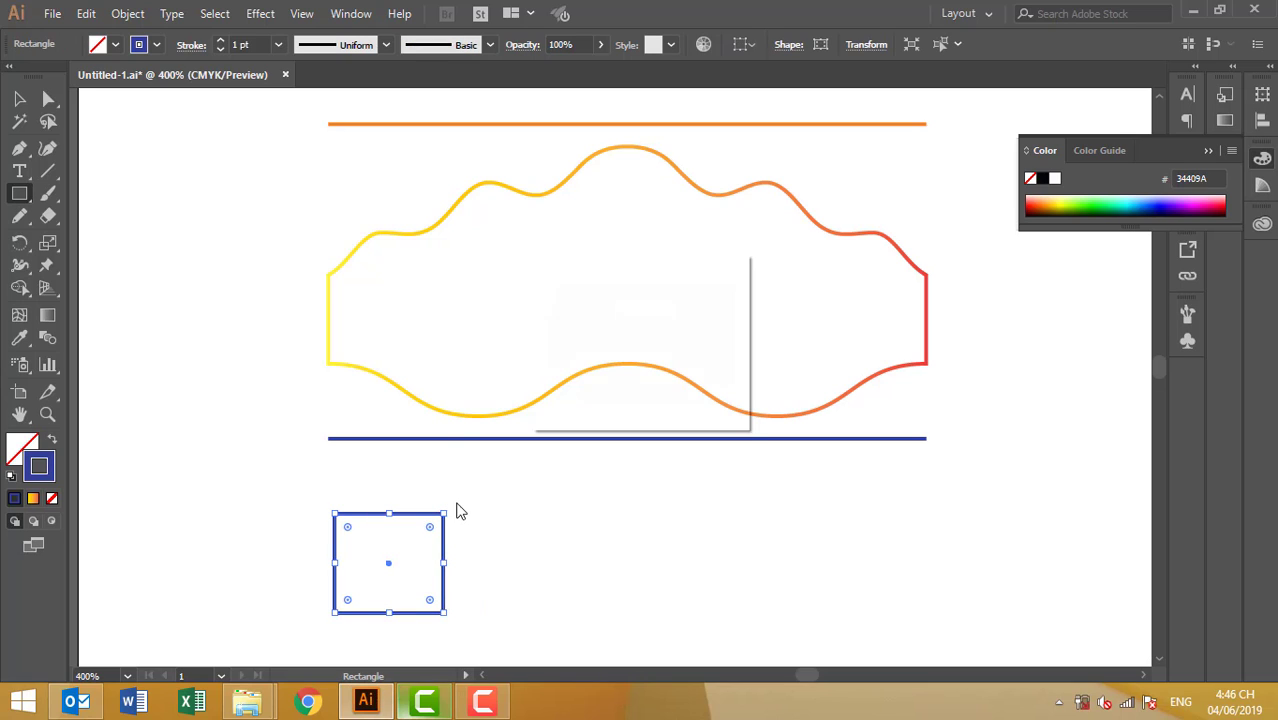
key("Escape")
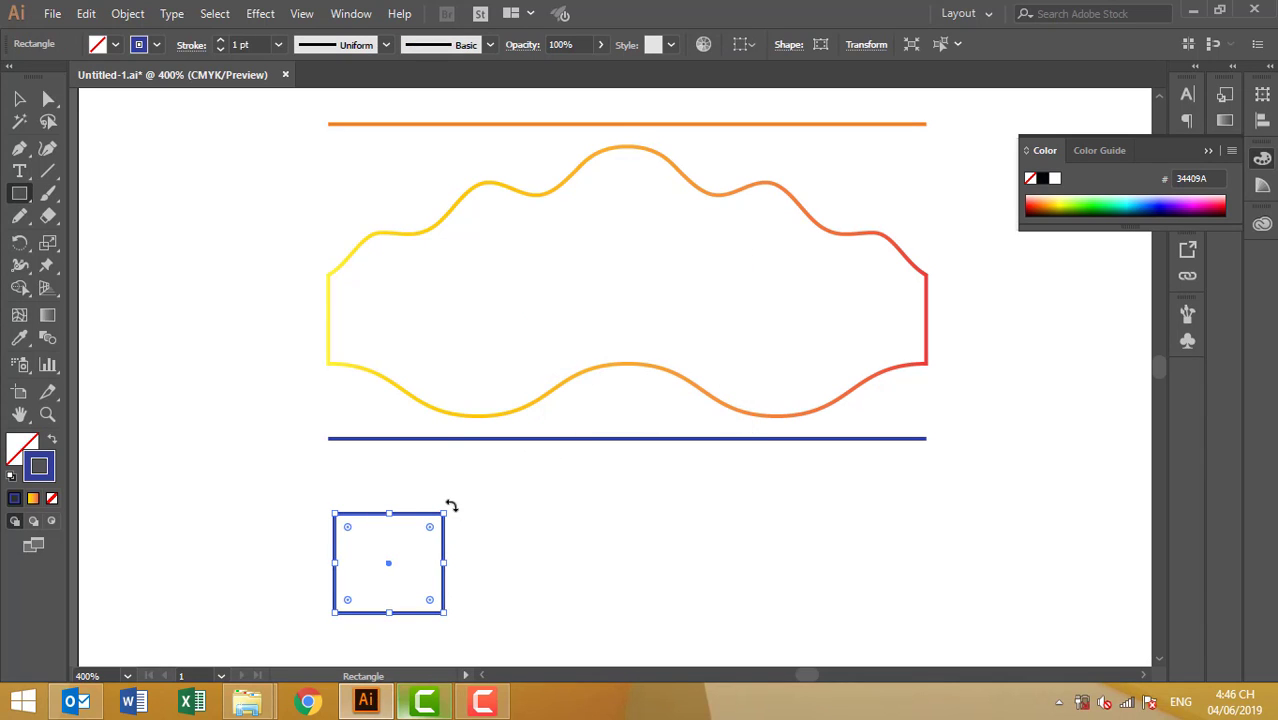
left_click_drag(451, 506, 468, 547)
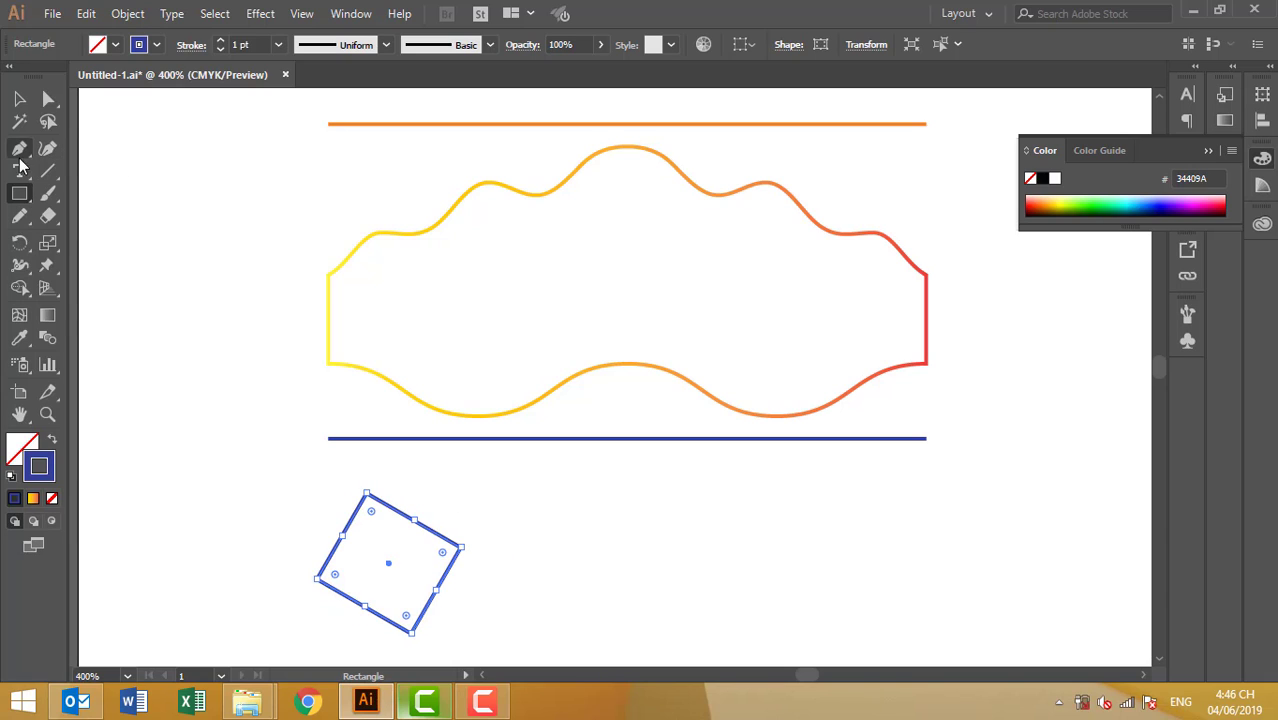
left_click_drag(19, 193, 95, 240)
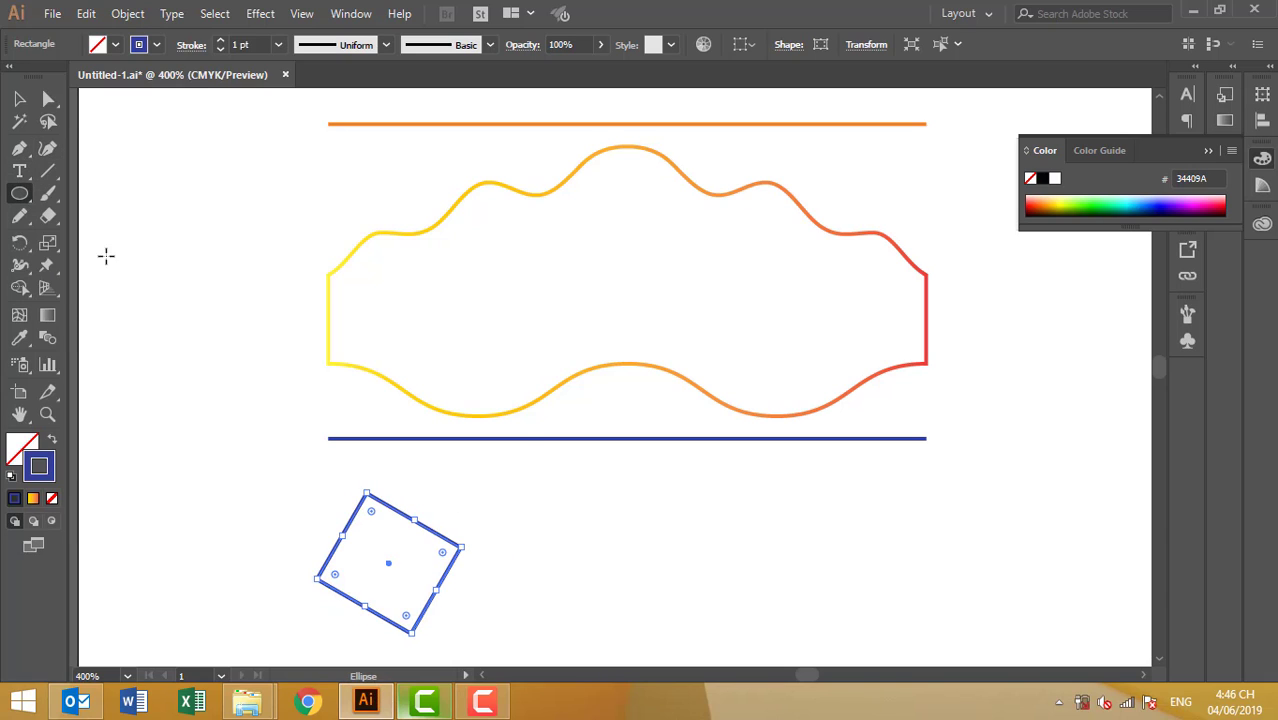
left_click_drag(567, 508, 720, 618)
key("v")
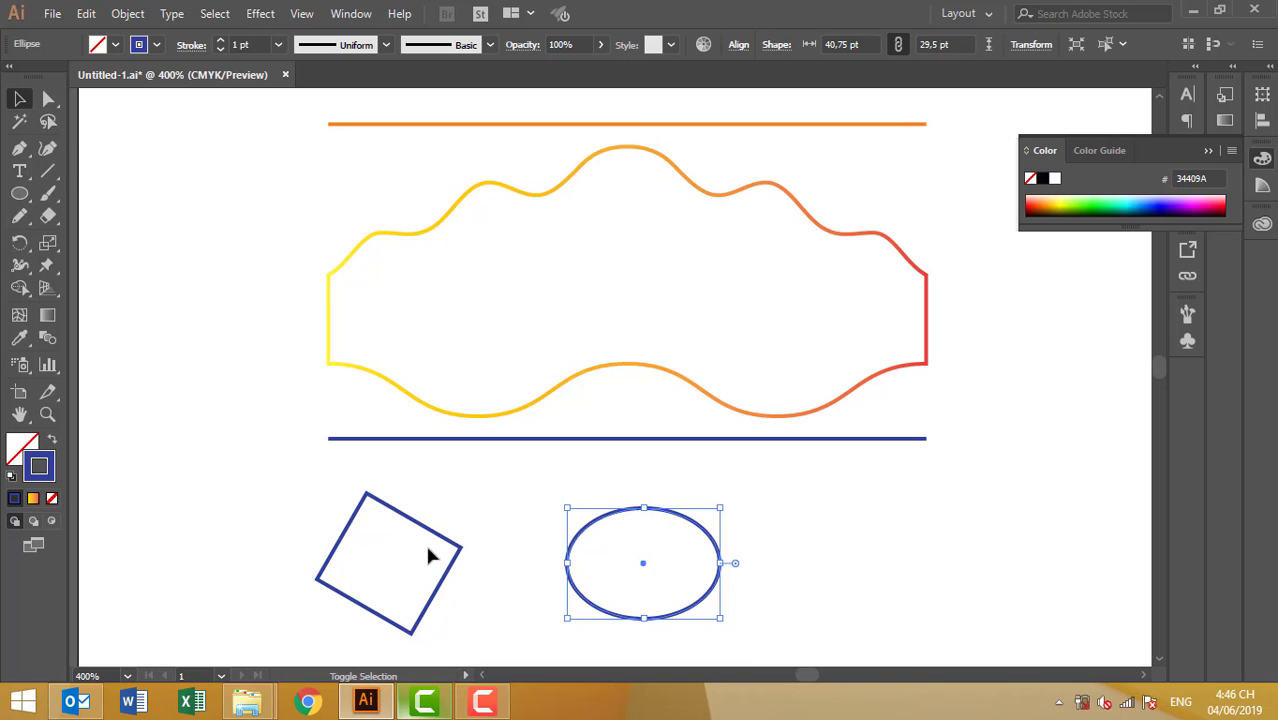
left_click(434, 530, "shift")
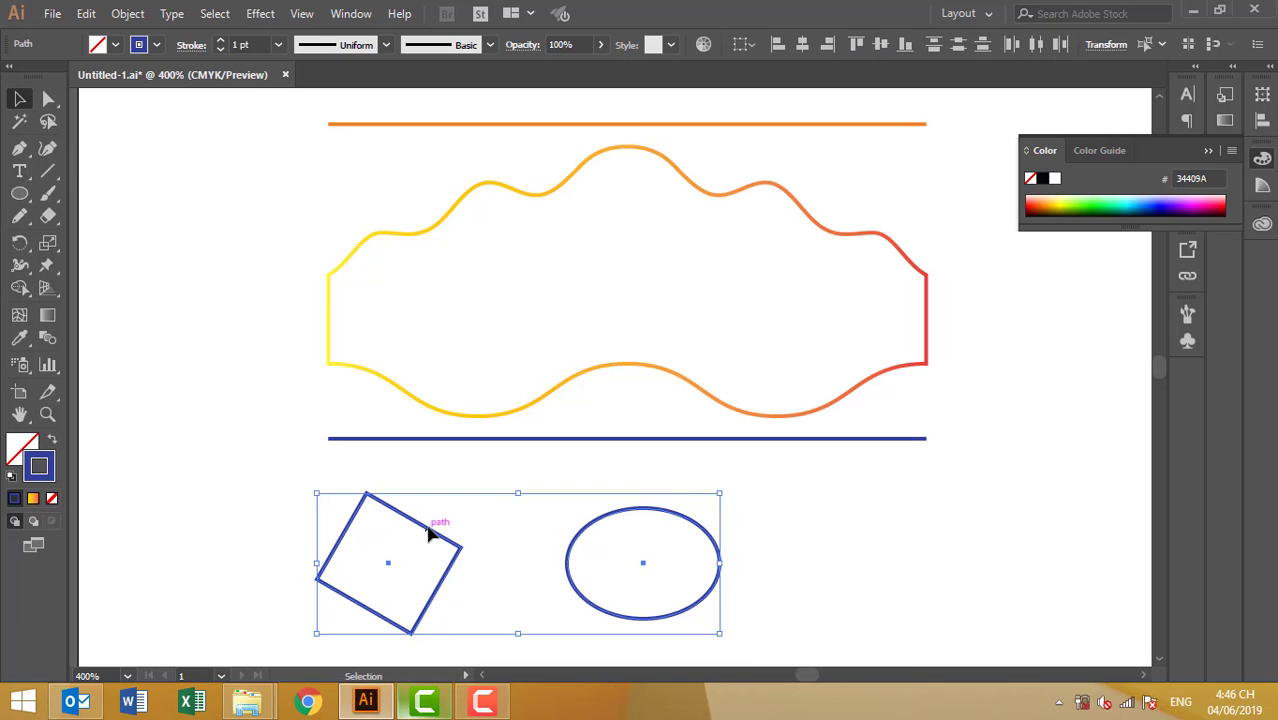
left_click(118, 18)
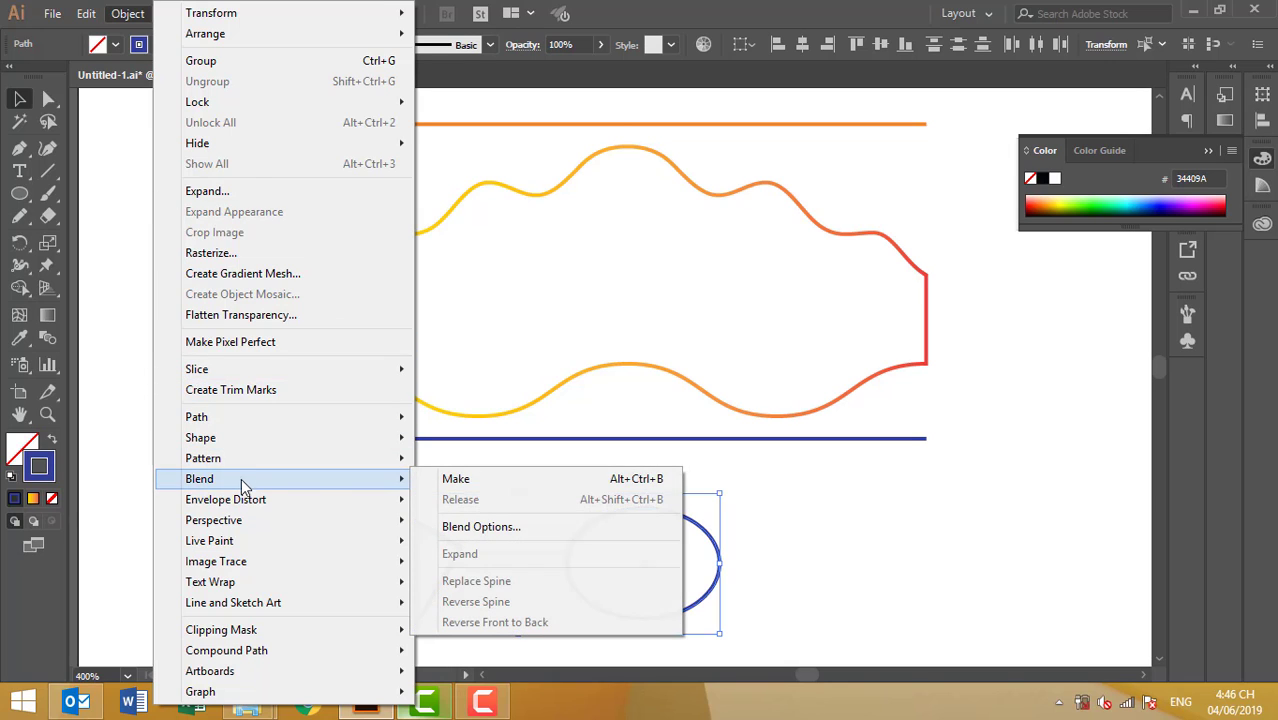
left_click(434, 479)
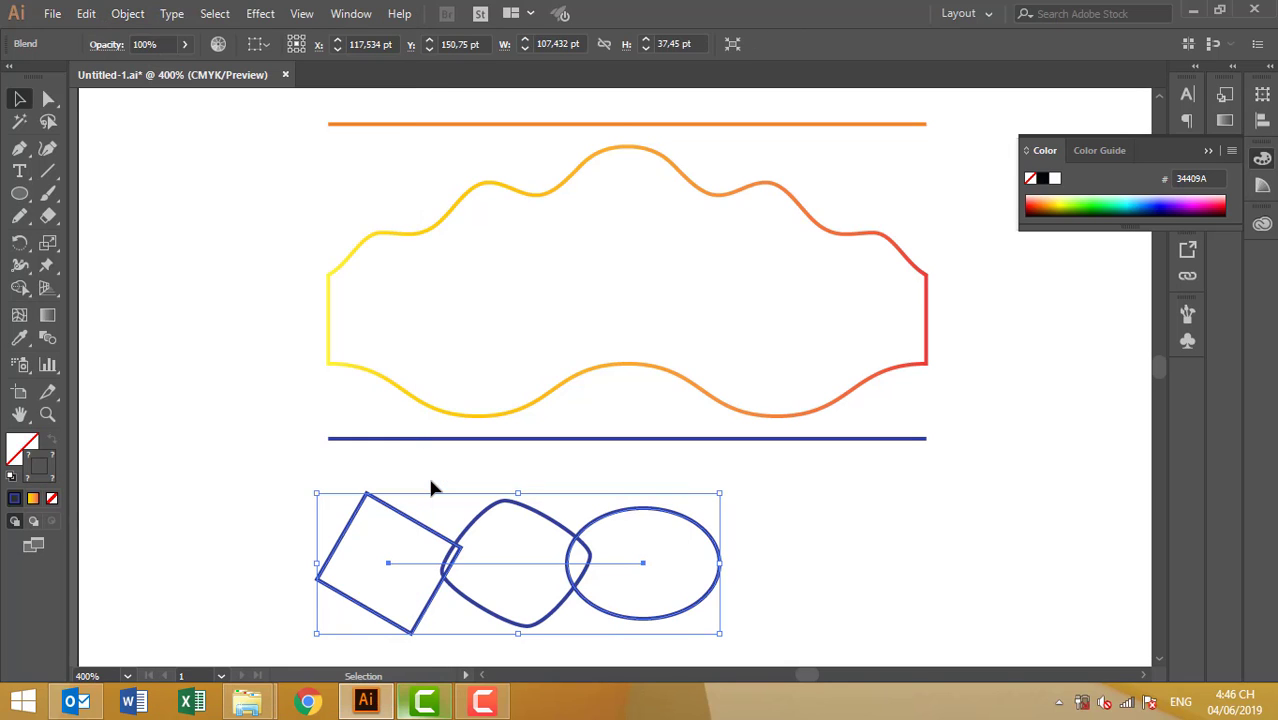
left_click(127, 13)
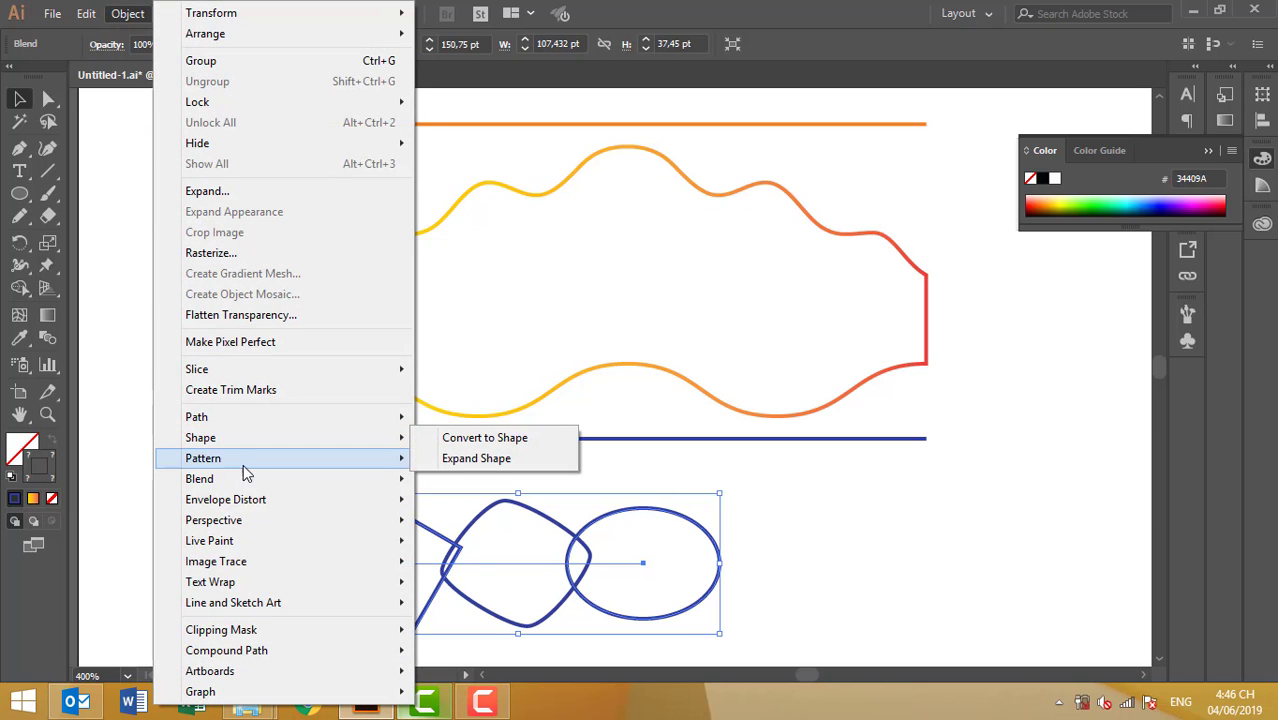
mouse_move(199, 478)
left_click(505, 527)
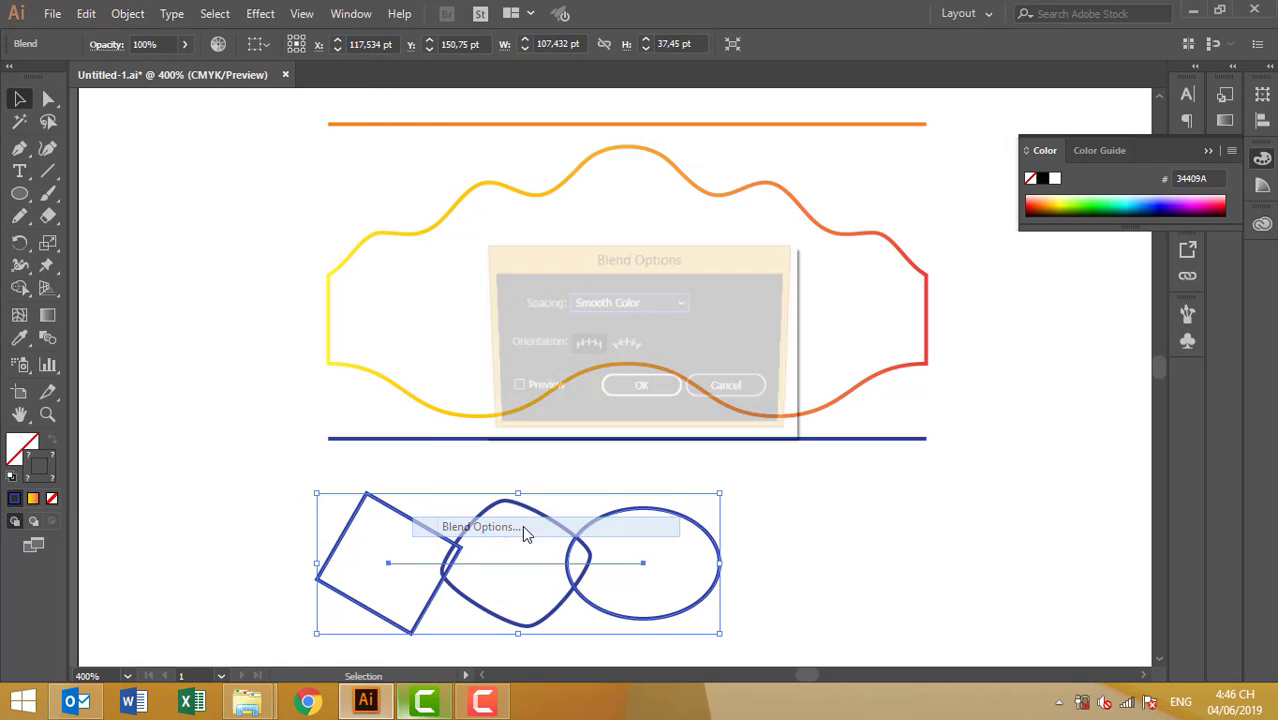
left_click(650, 300)
left_click(627, 345)
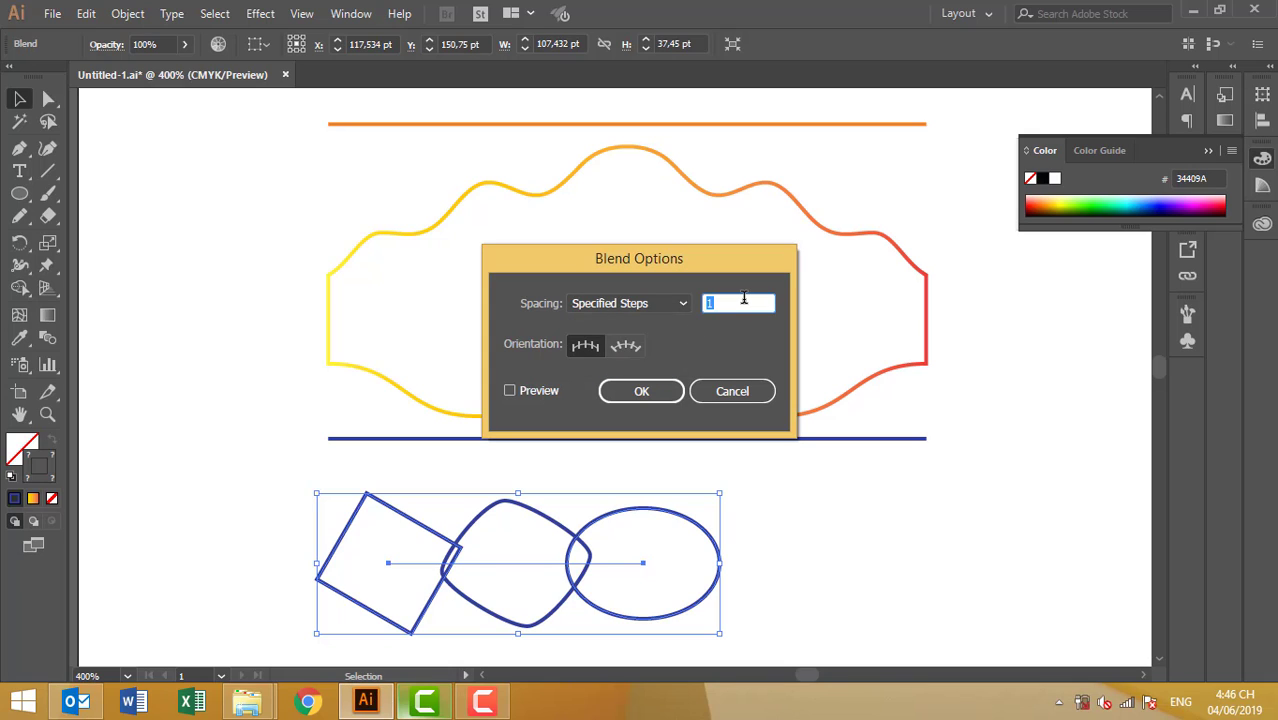
left_click(543, 393)
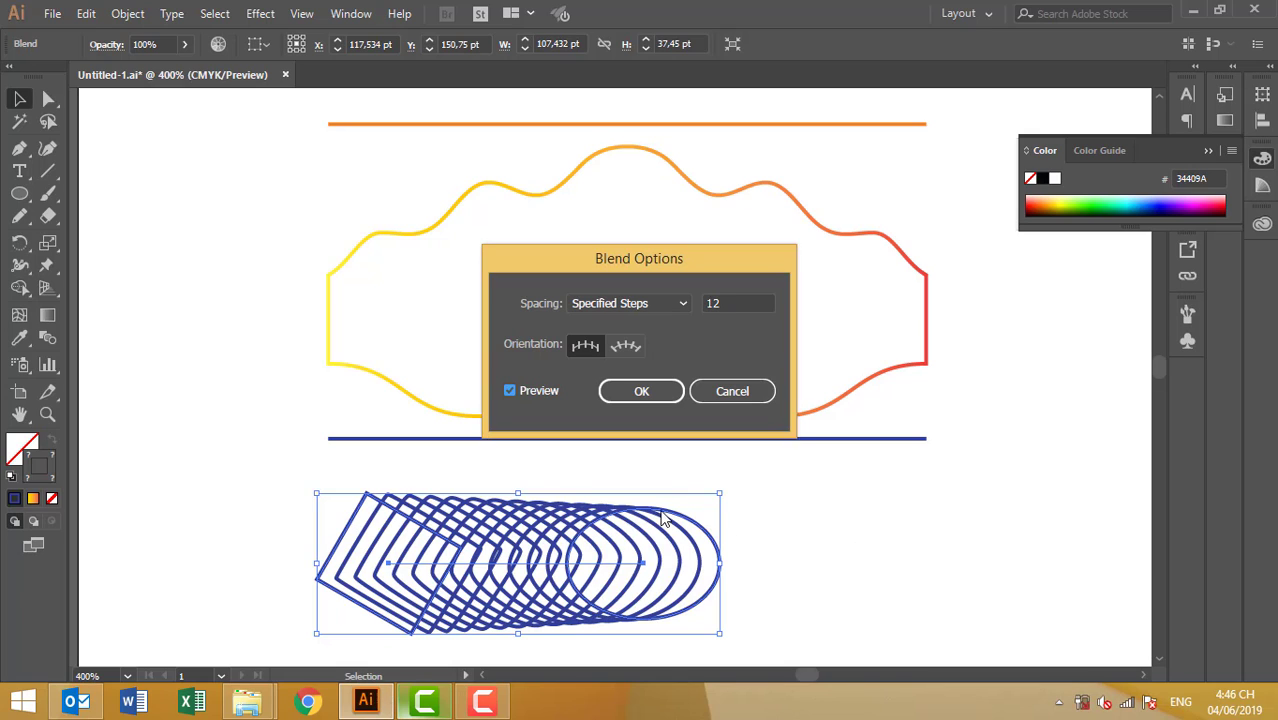
left_click(731, 391)
left_click(757, 533)
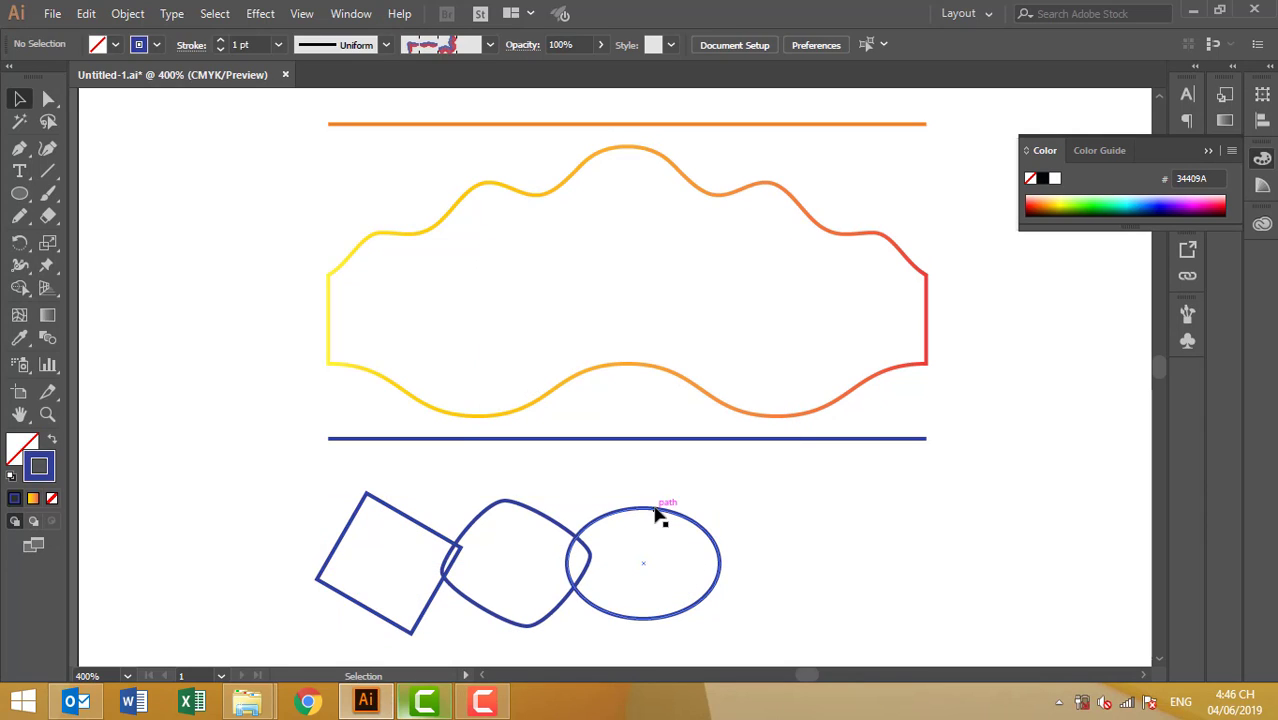
left_click(660, 510)
Delete the blue blend, then widen the selected orange and blue lines past the wavy outline.
key("Delete")
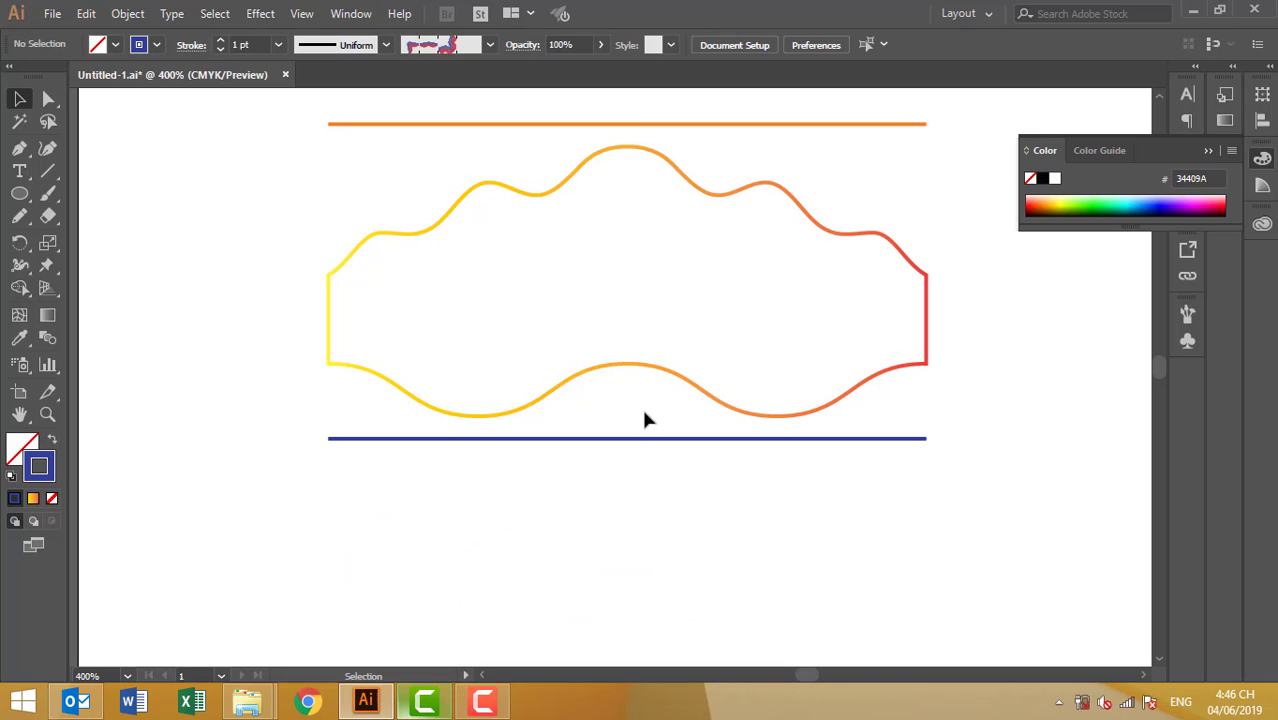
left_click(707, 125)
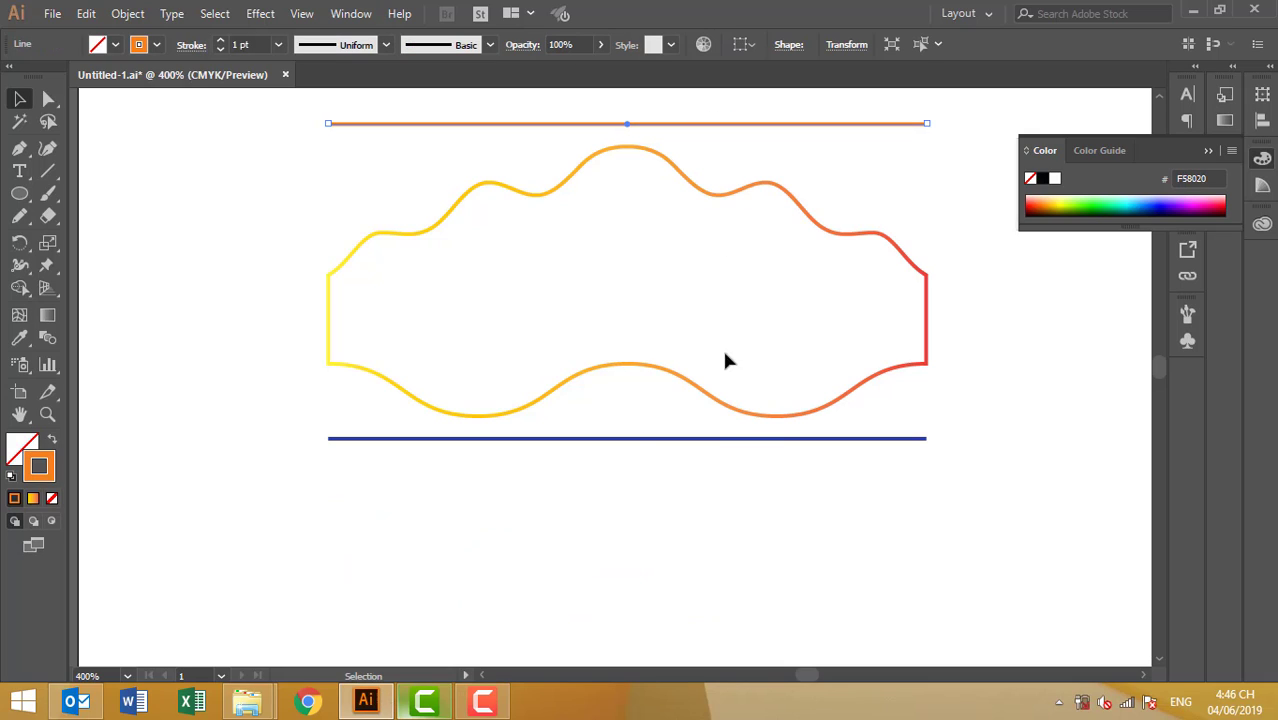
left_click(716, 439, "shift")
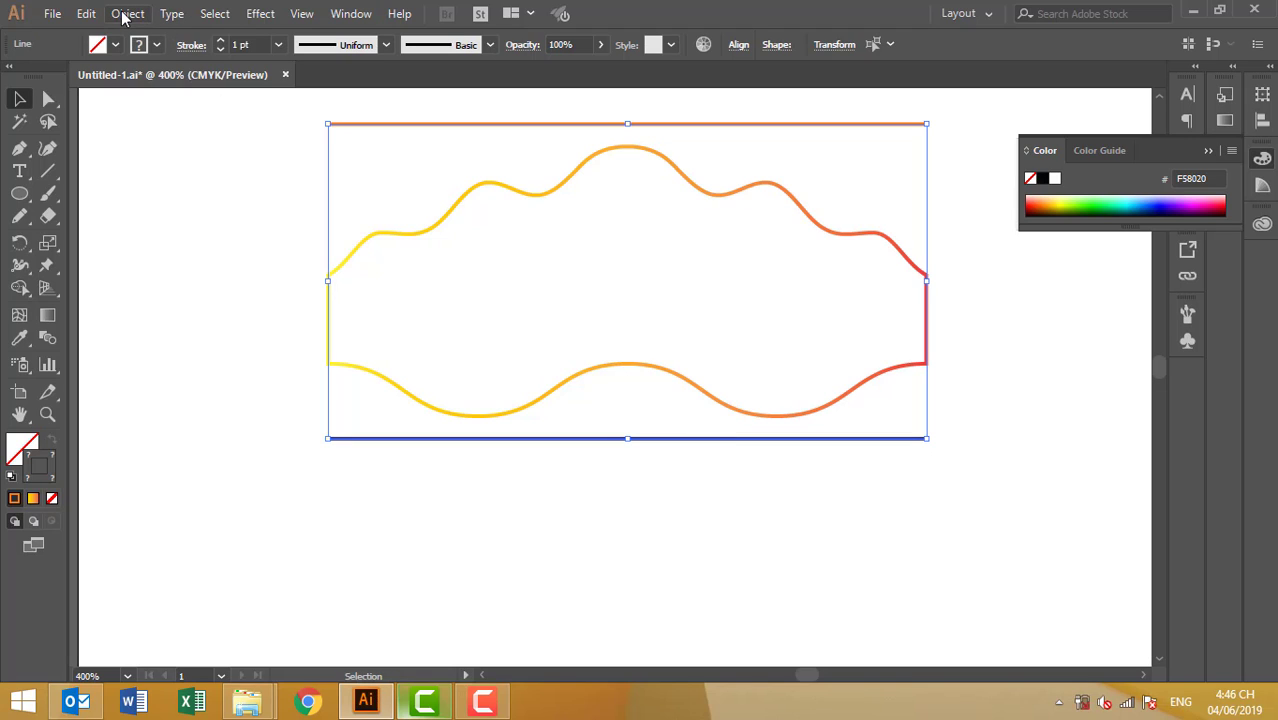
left_click_drag(327, 281, 289, 282)
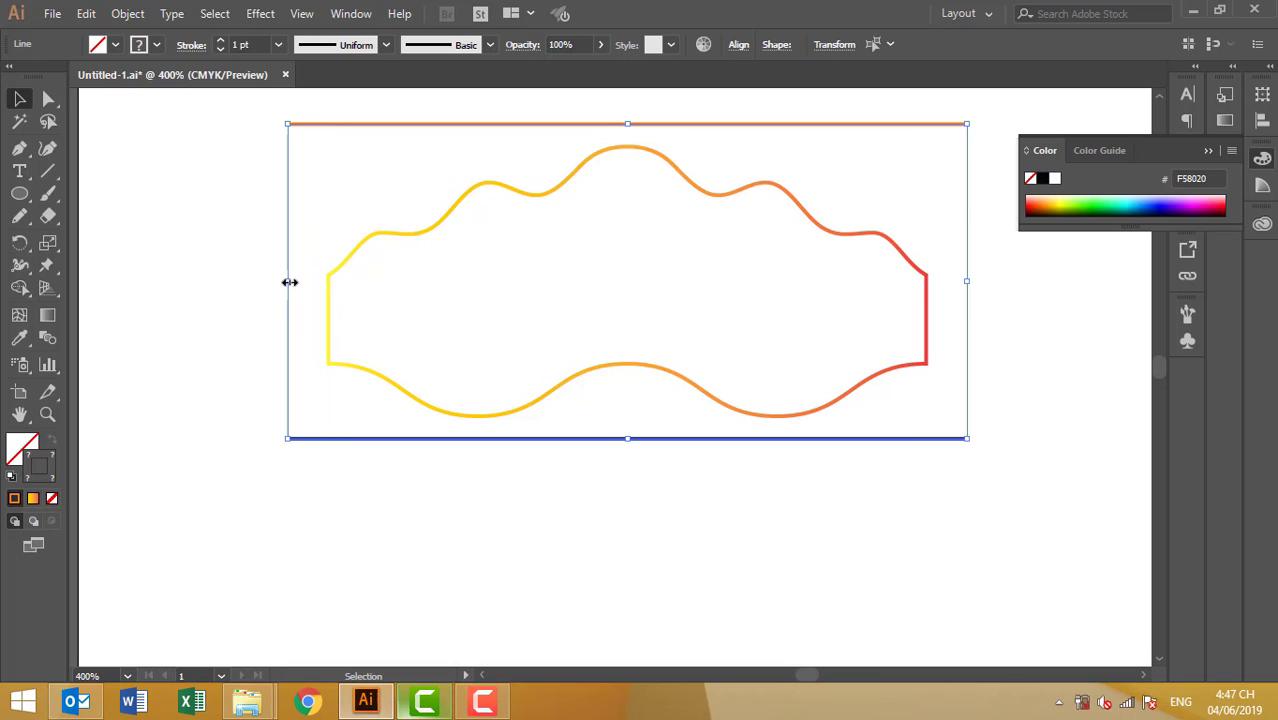
left_click(128, 14)
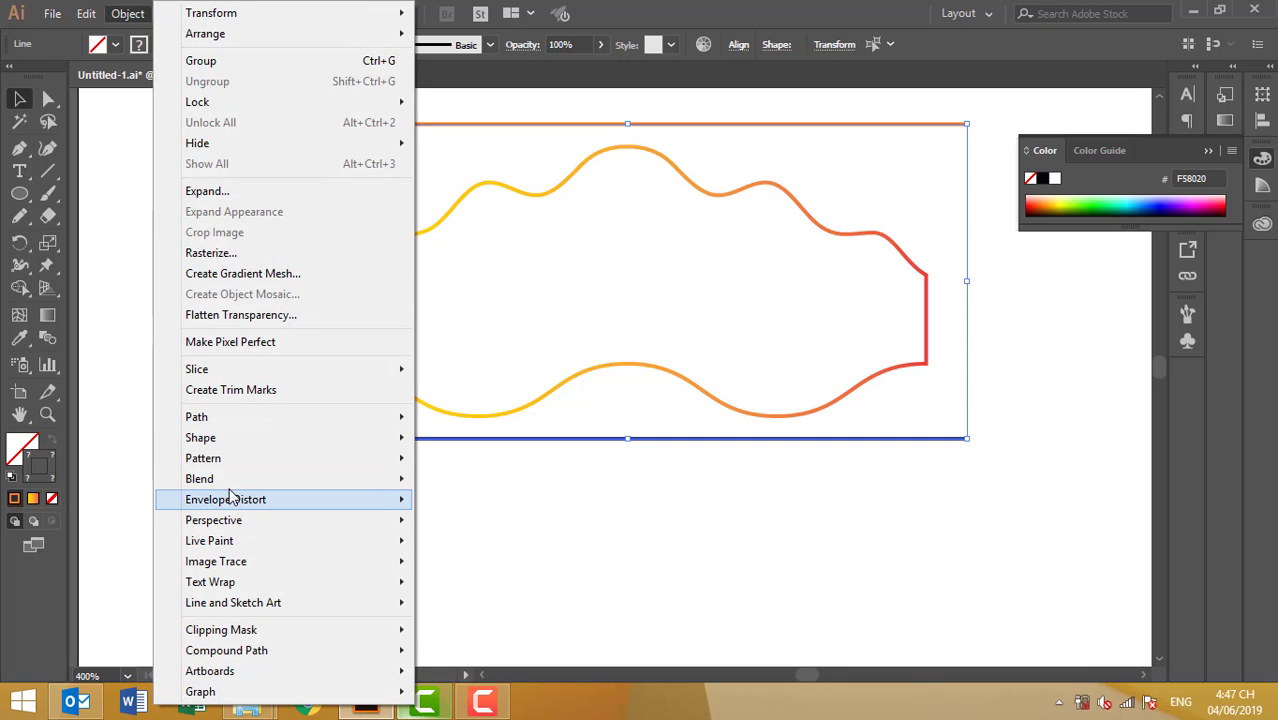
Blend the two lines and set Blend Options to 60 Specified Steps.
mouse_move(199, 479)
left_click(504, 481)
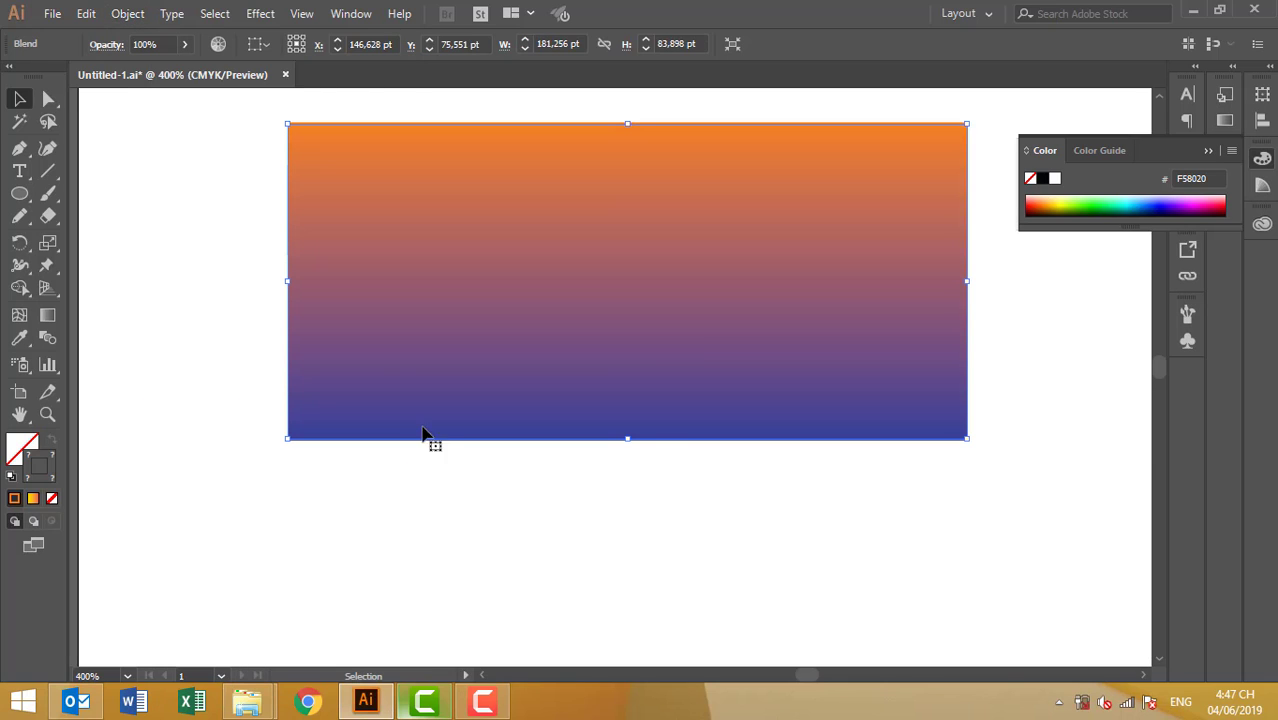
left_click(139, 14)
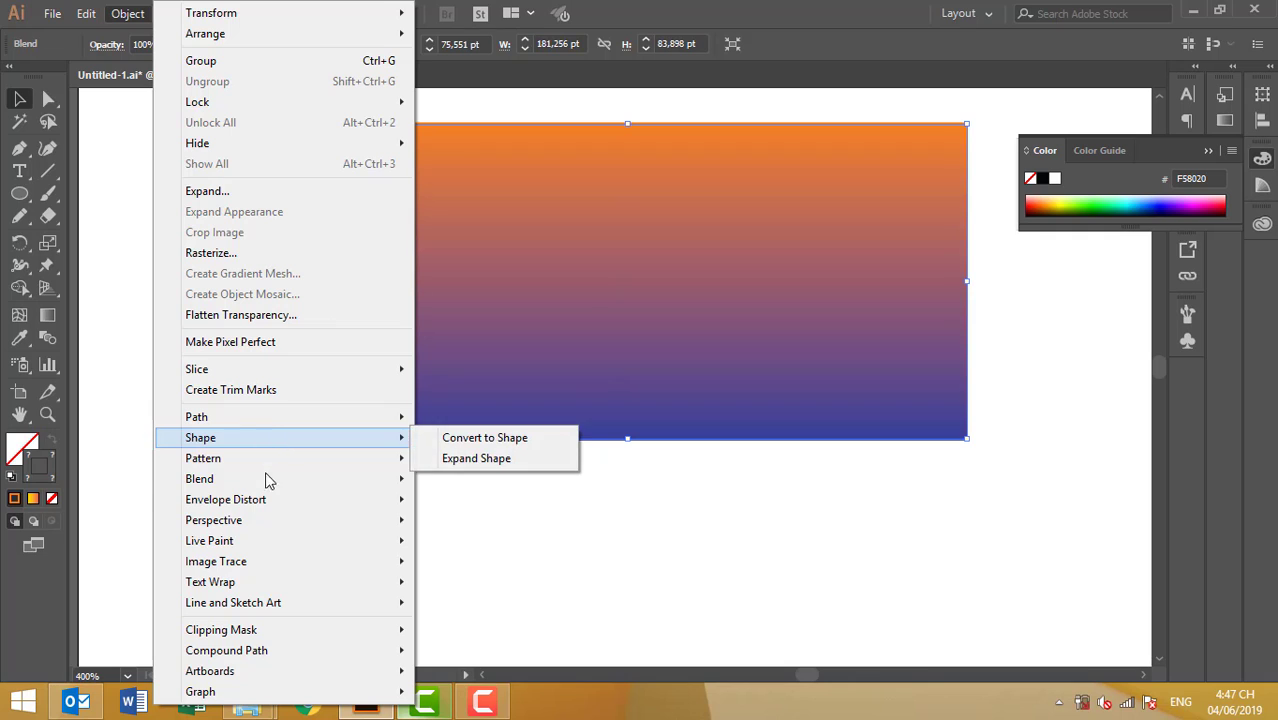
mouse_move(199, 479)
left_click(500, 527)
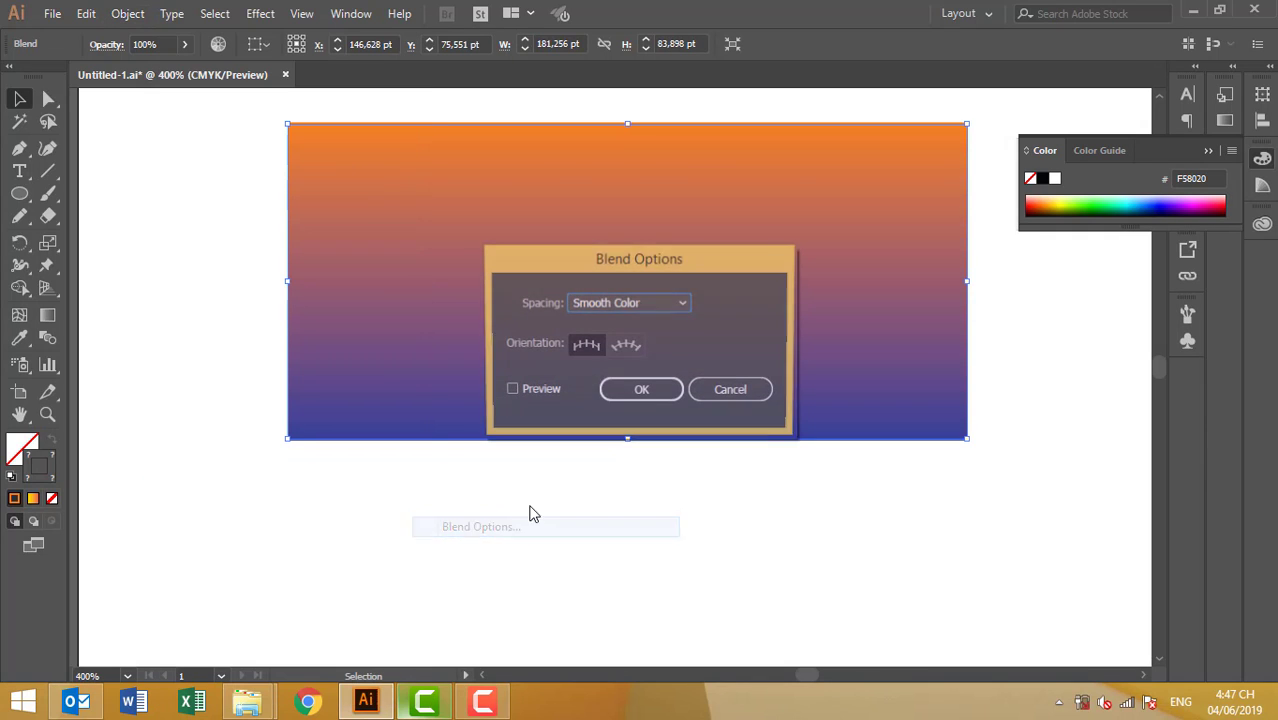
left_click(639, 303)
left_click(636, 345)
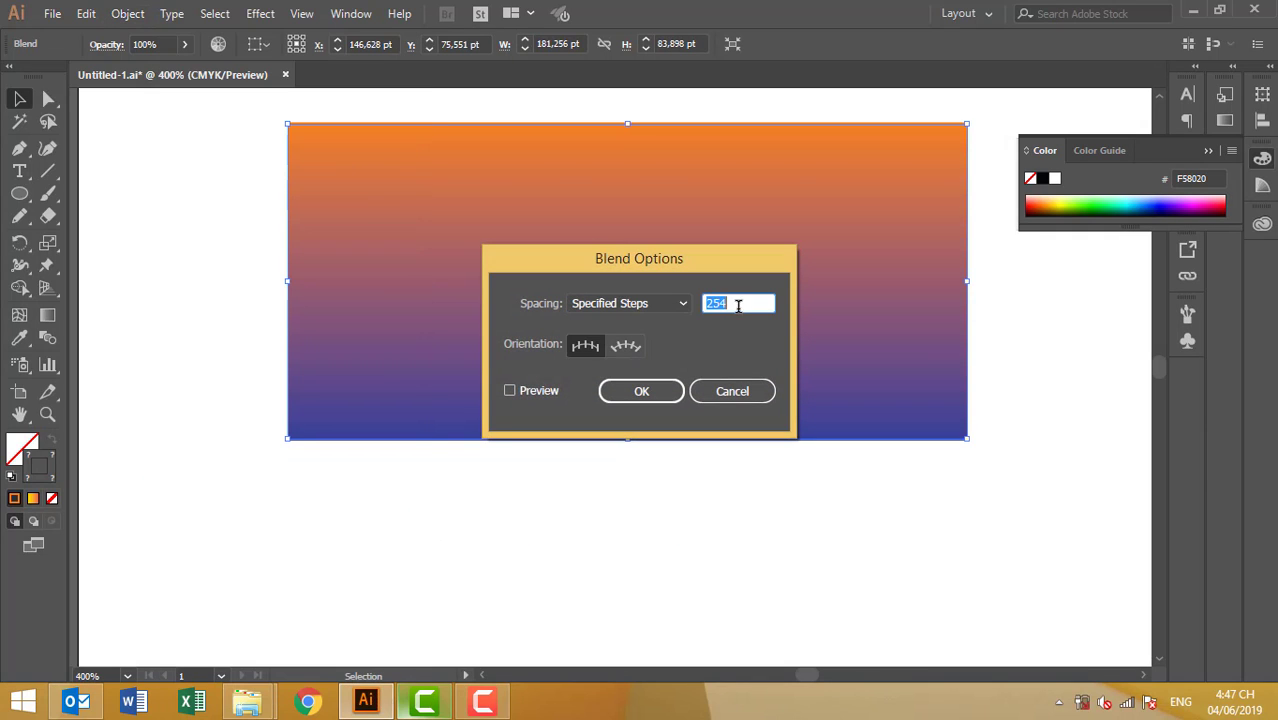
type("6")
type("0")
left_click(531, 388)
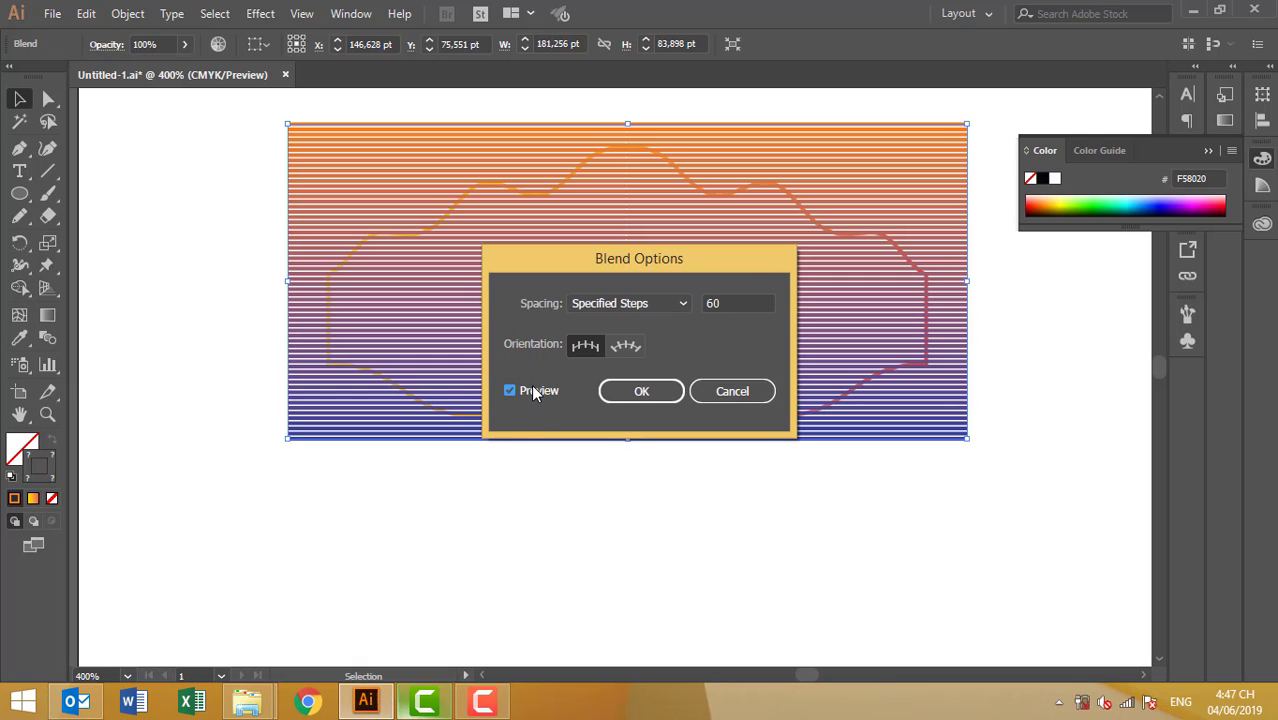
left_click(641, 391)
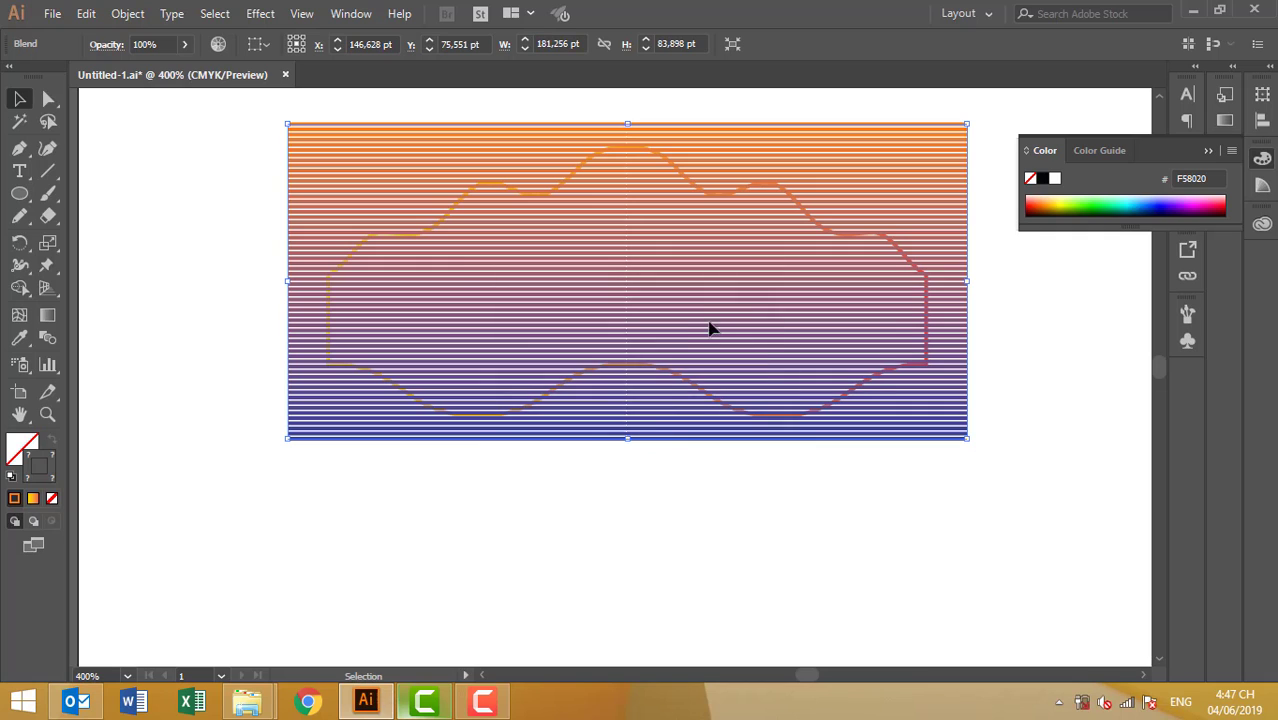
scroll(698, 320, "up", 4)
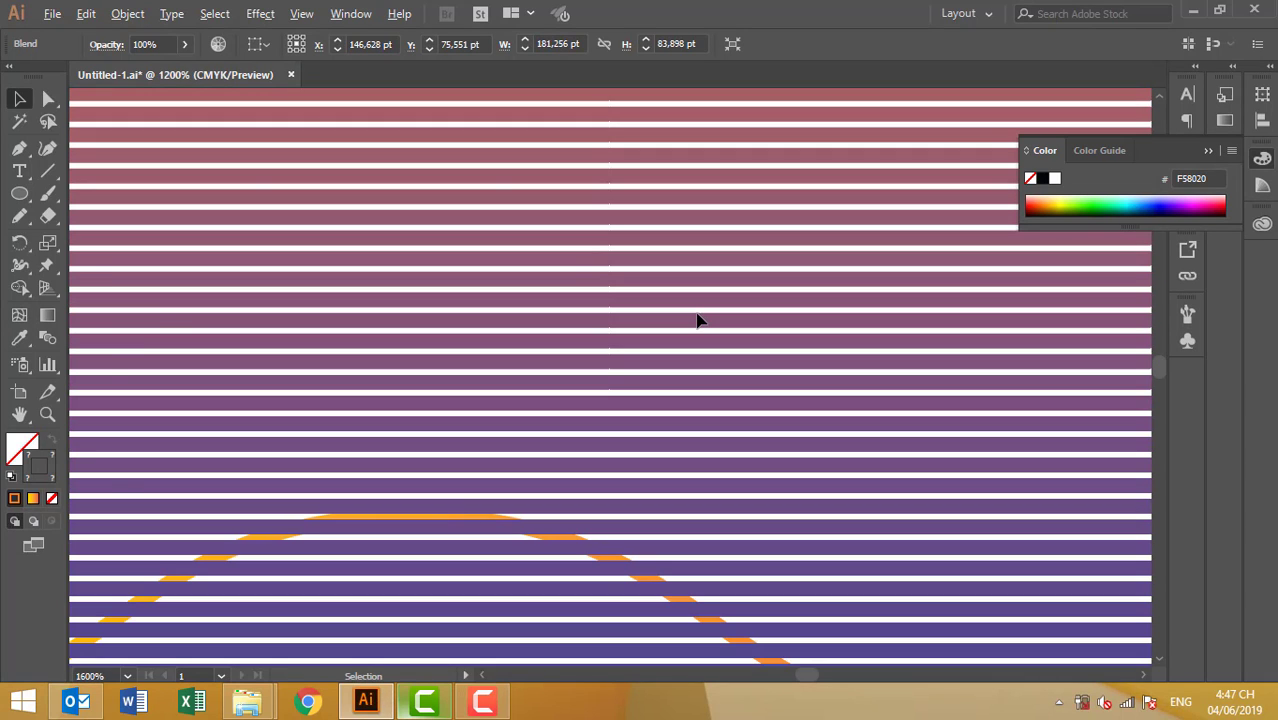
scroll(698, 320, "down", 2)
scroll(698, 320, "down", 2)
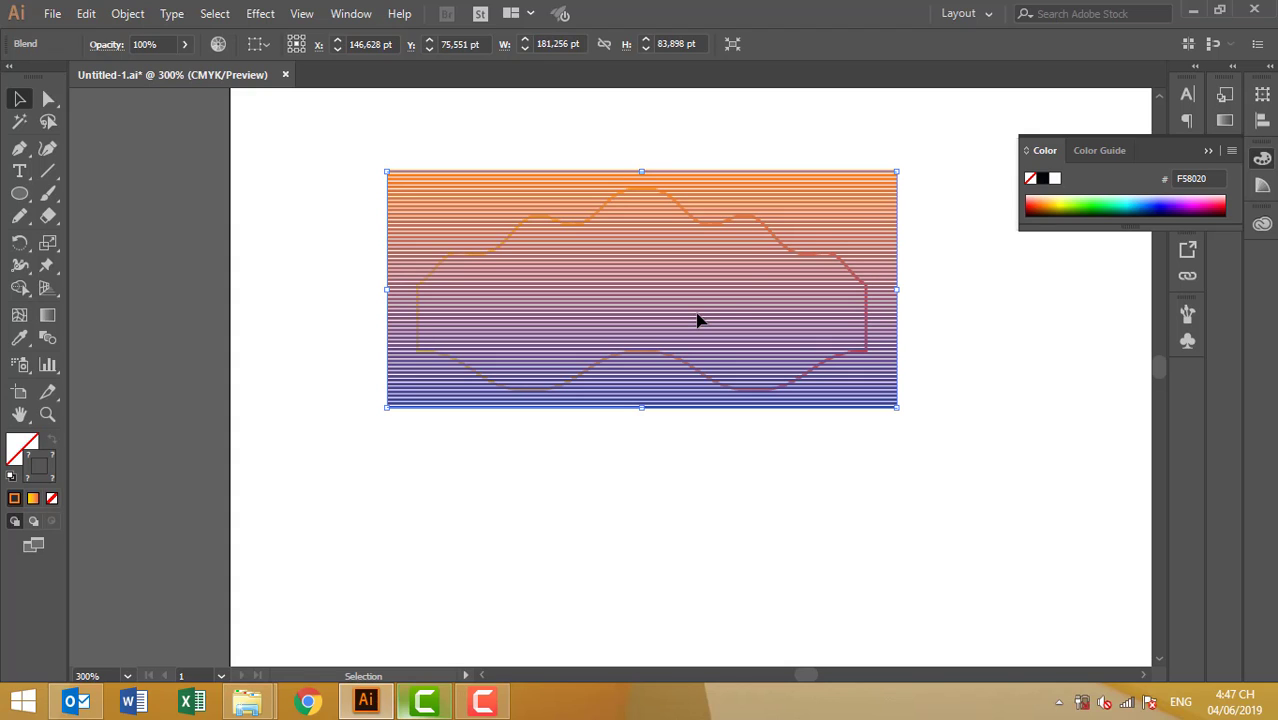
Send the striped blend to the back via Arrange, then select the wavy outline path.
right_click(849, 201)
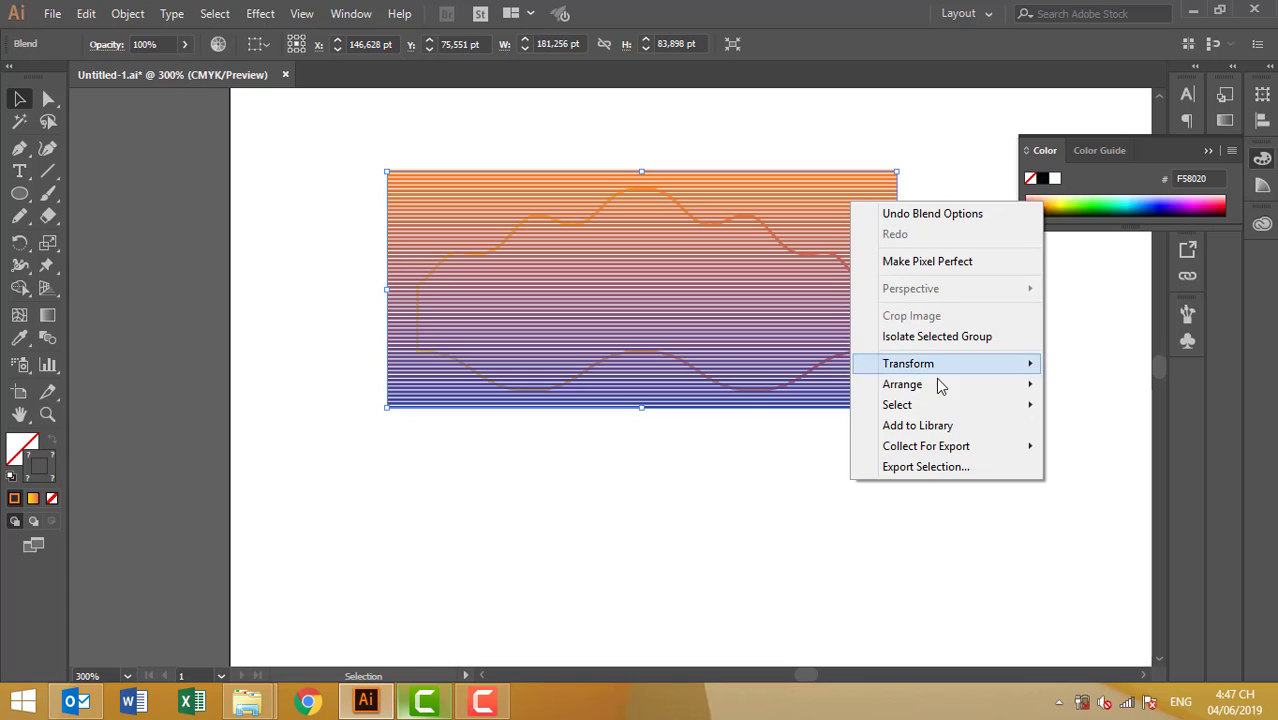
mouse_move(902, 384)
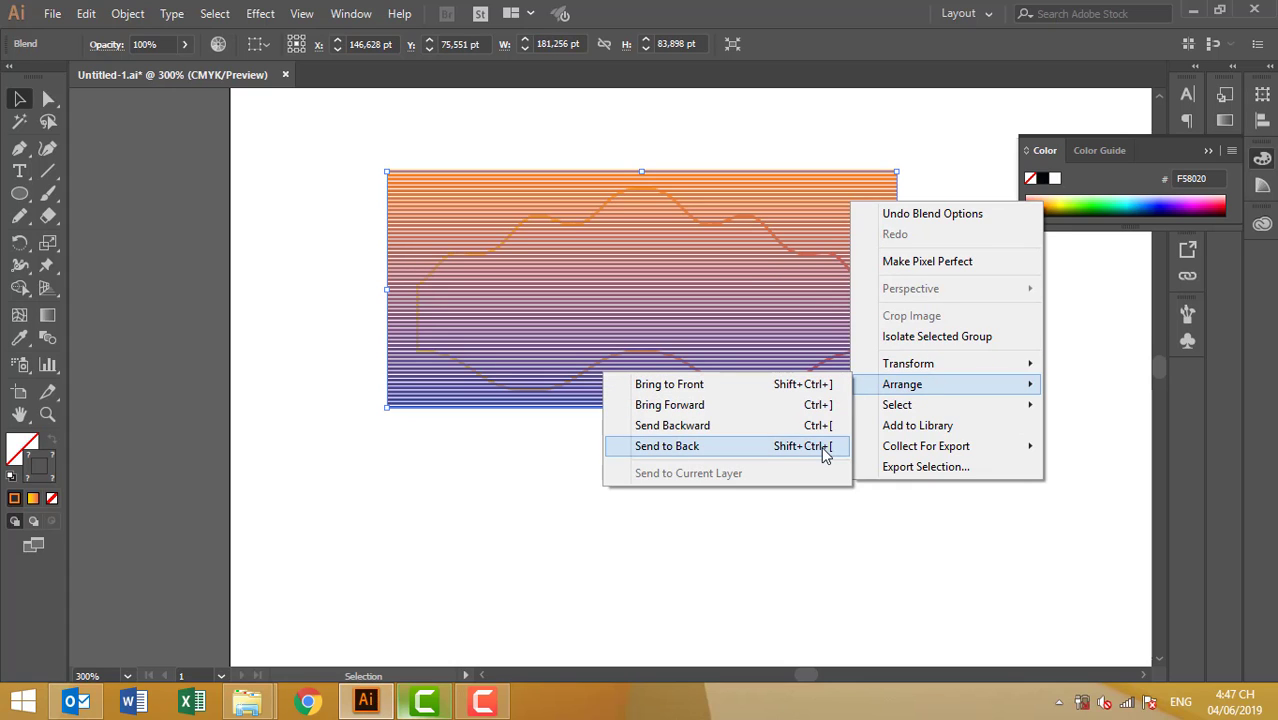
left_click(824, 448)
left_click(810, 463)
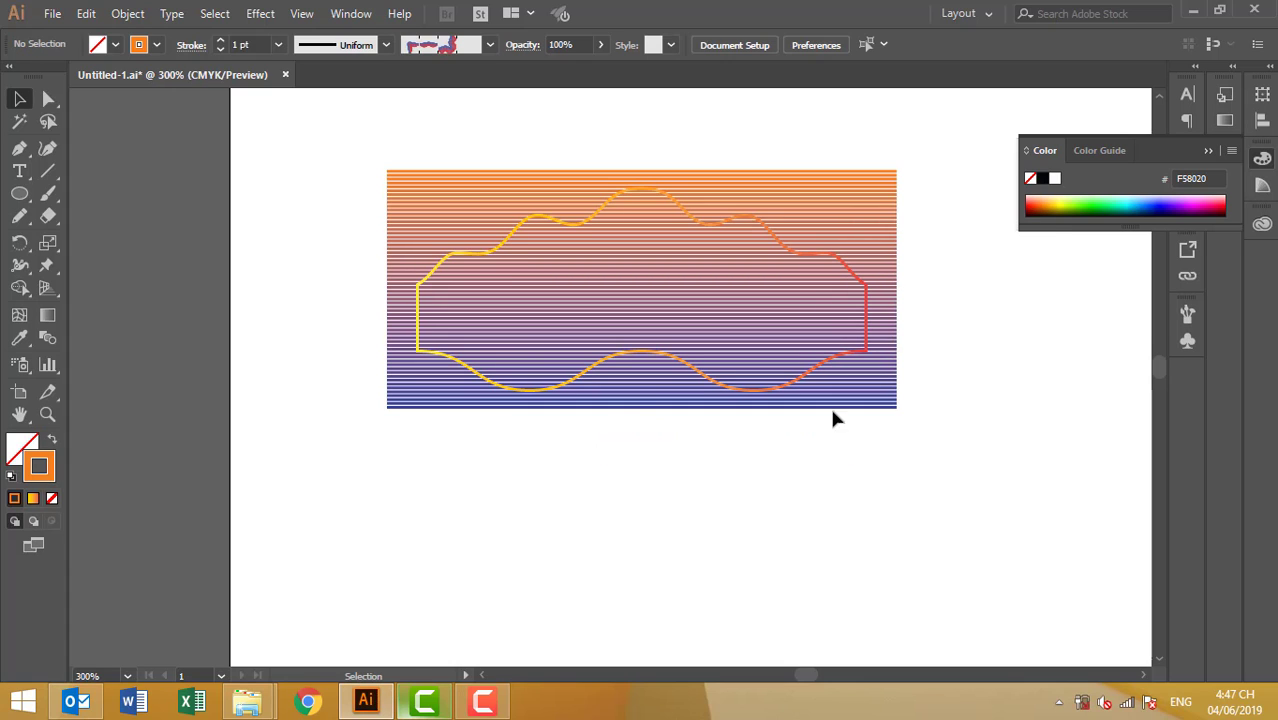
left_click(870, 250)
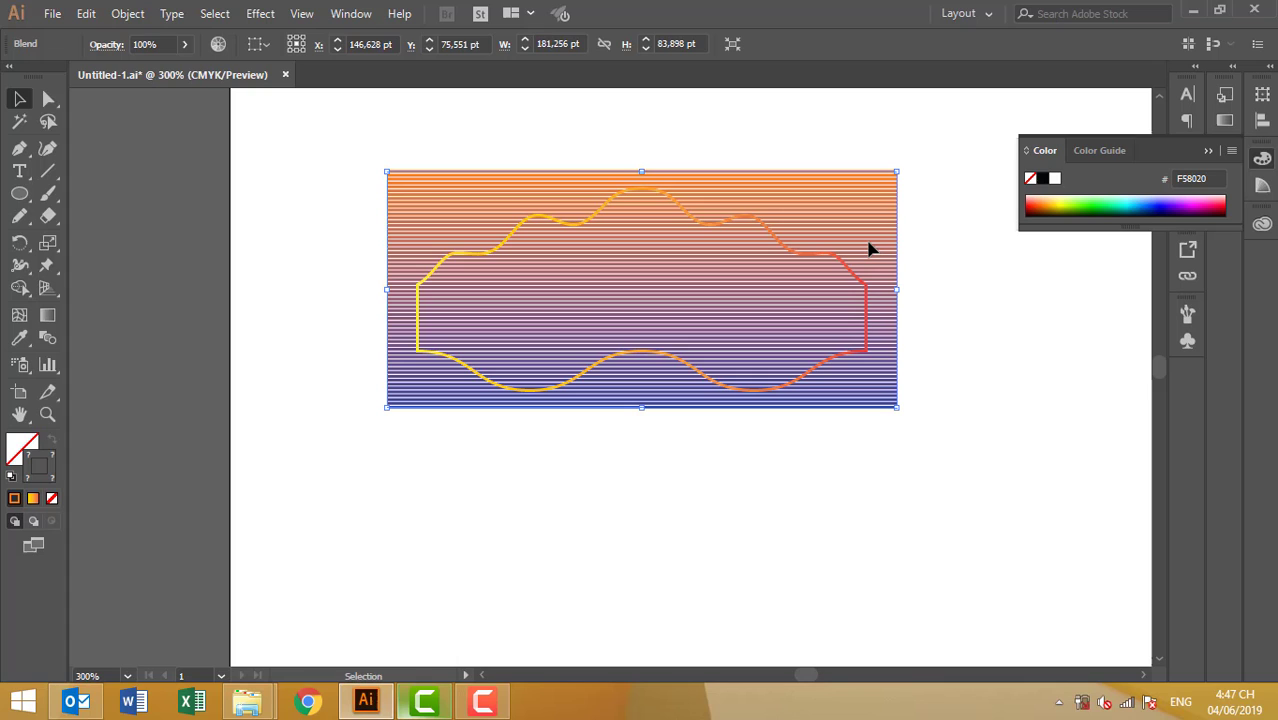
left_click(750, 222)
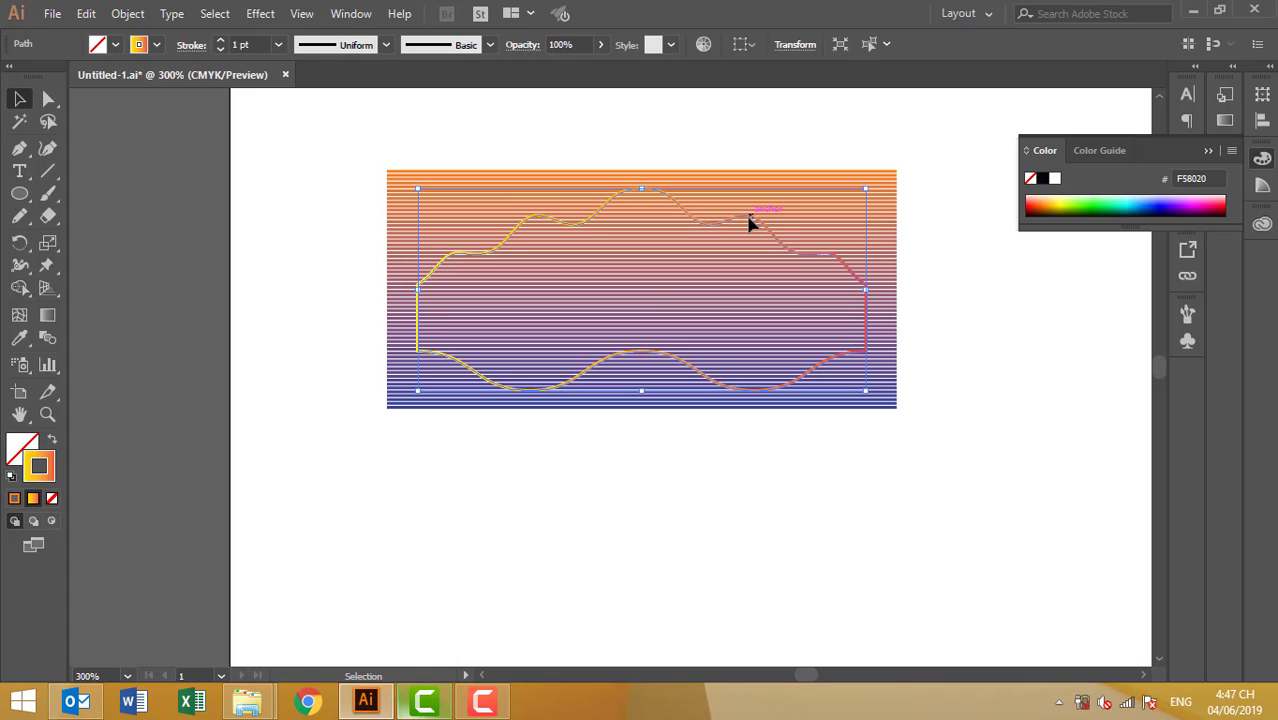
Give the wavy path a white fill with no stroke.
left_click(54, 502)
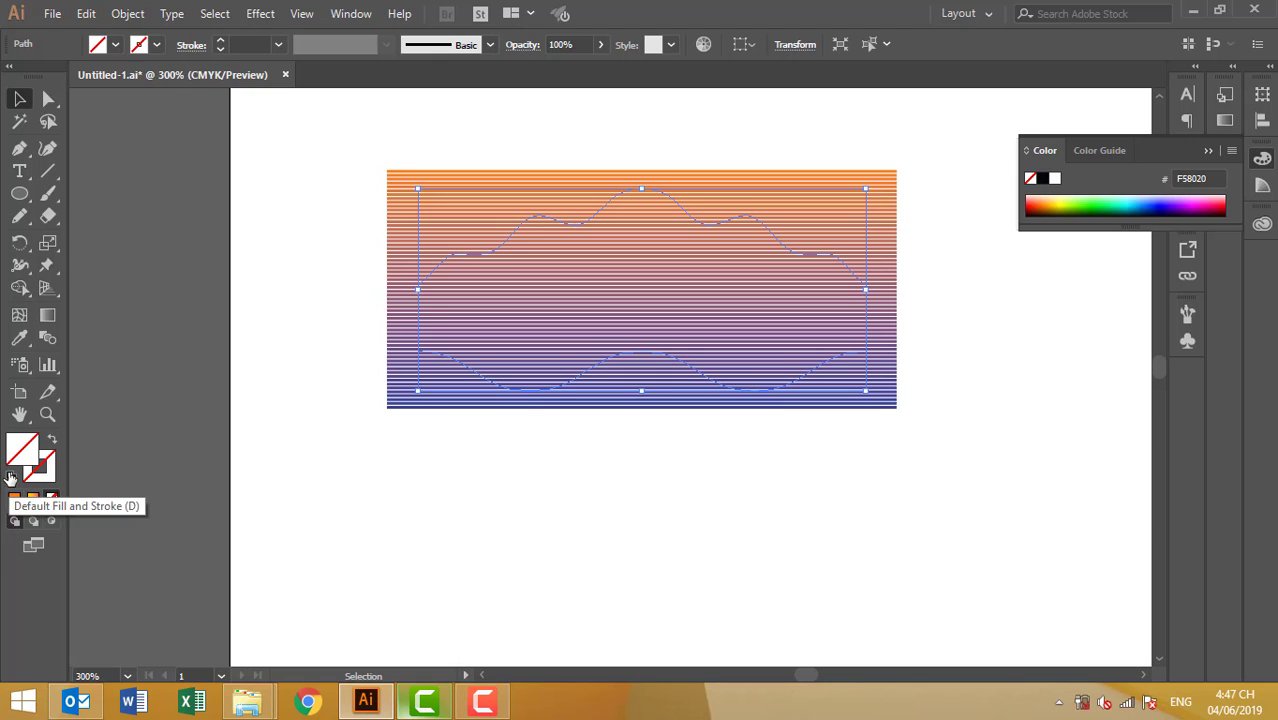
left_click(12, 476)
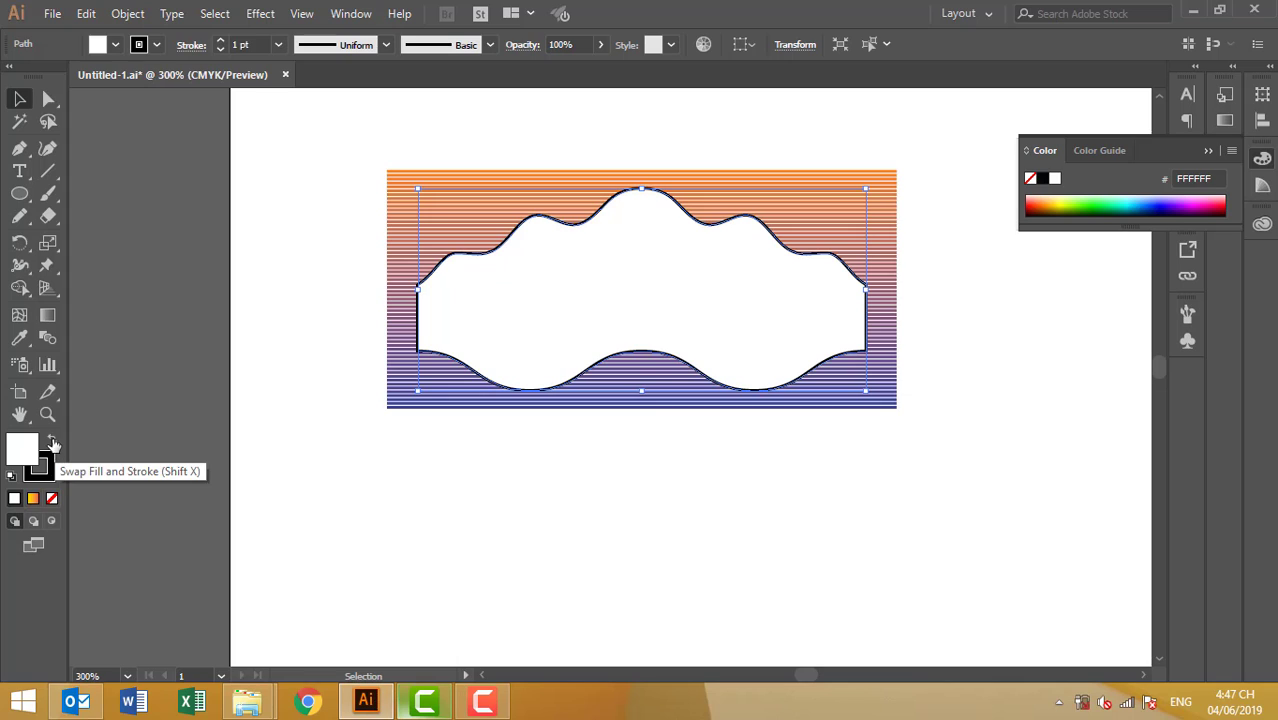
left_click(52, 498)
Marquee-select the striped blend and the white wavy shape together.
left_click(525, 519)
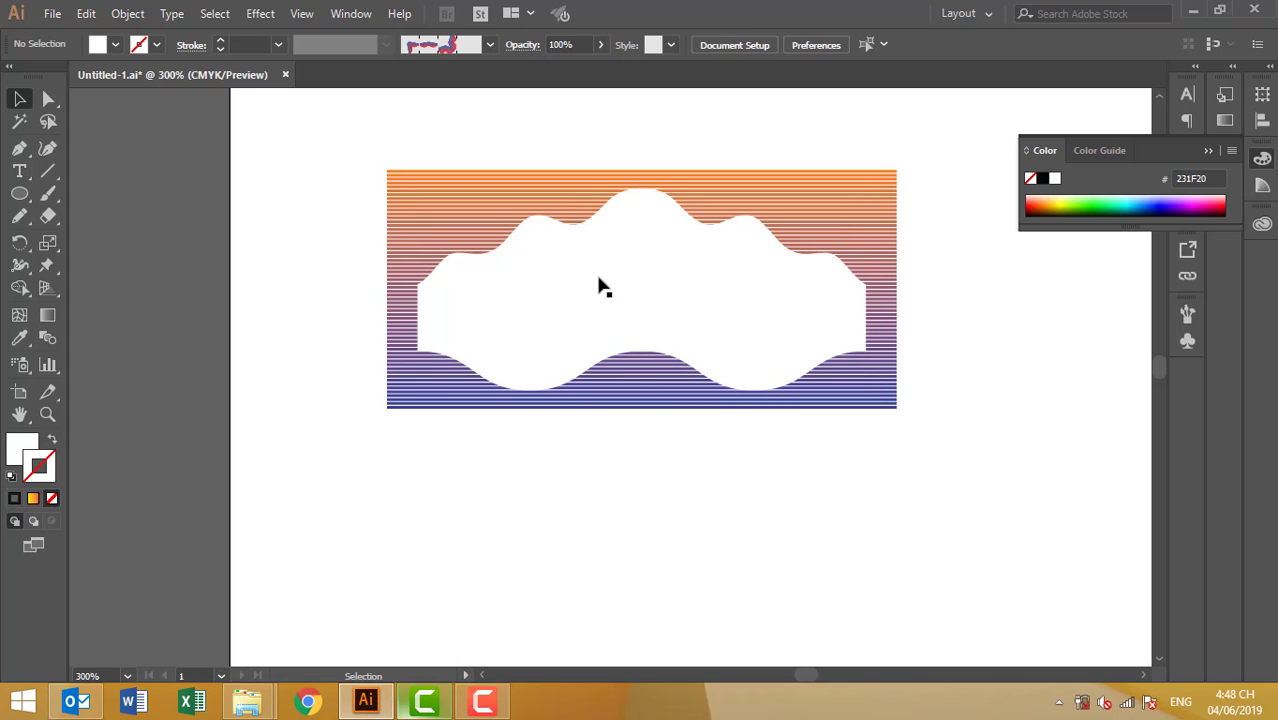
left_click(818, 196)
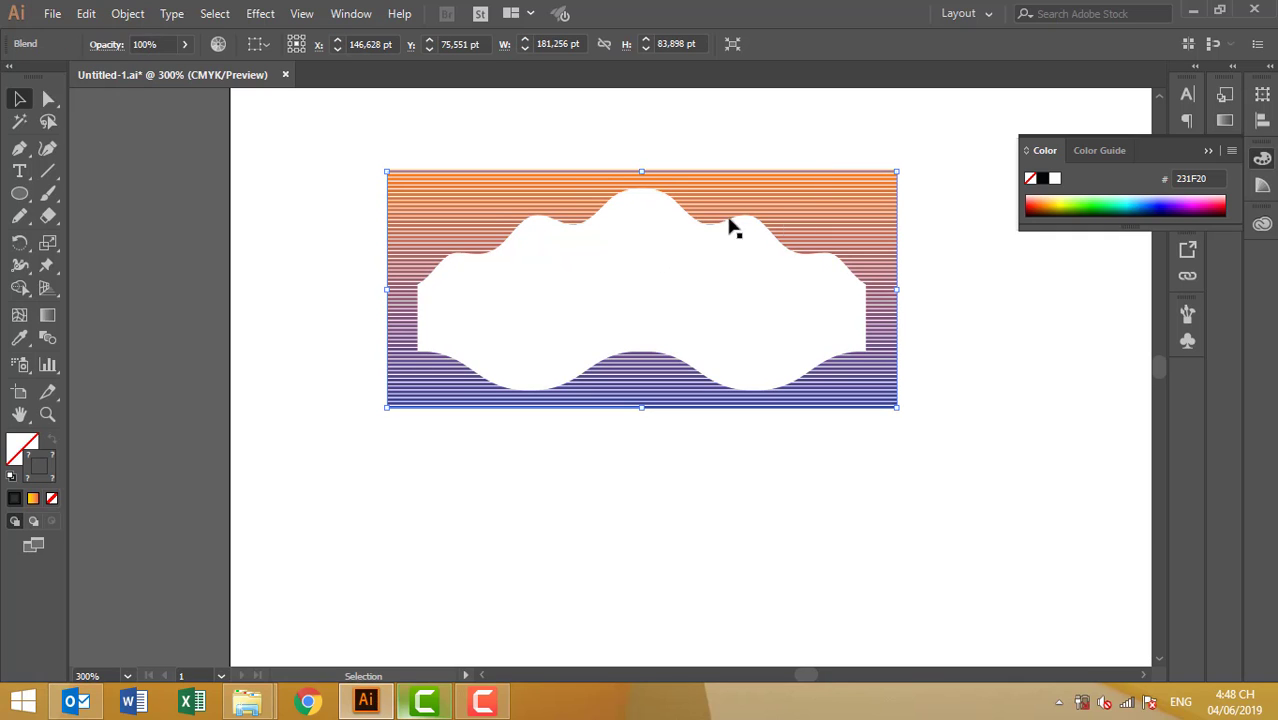
left_click(702, 319)
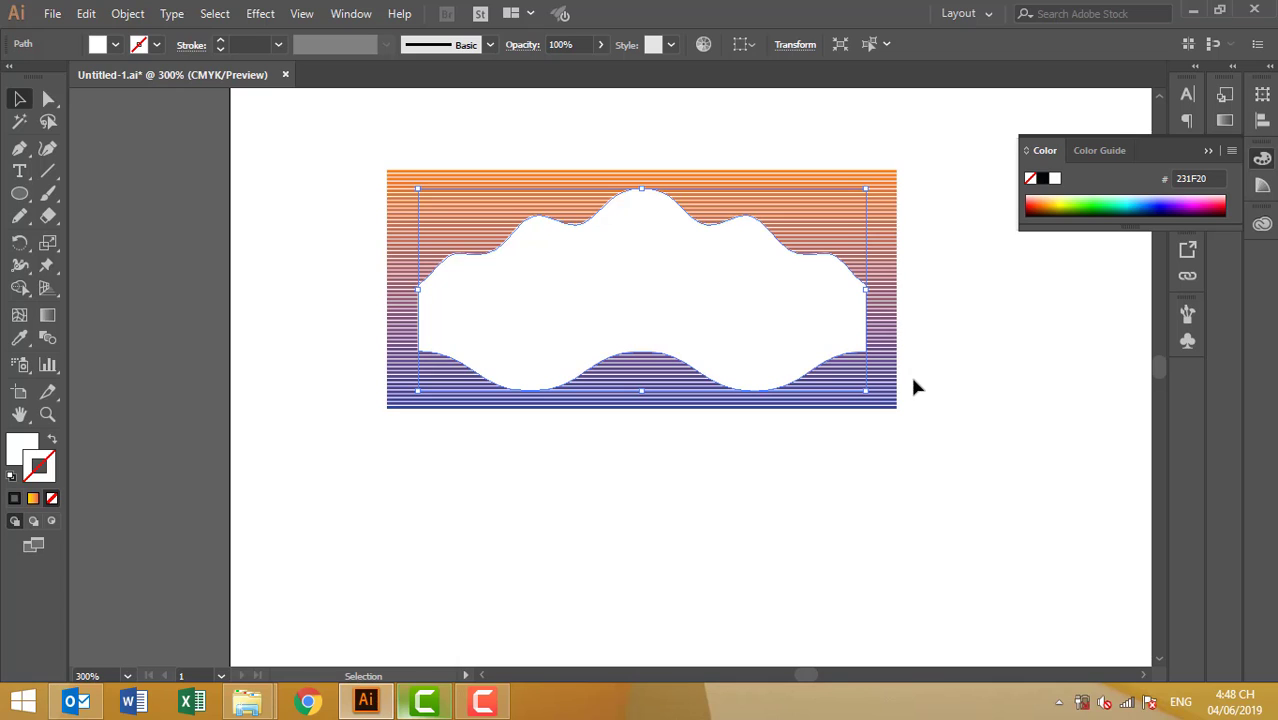
left_click_drag(585, 143, 741, 480)
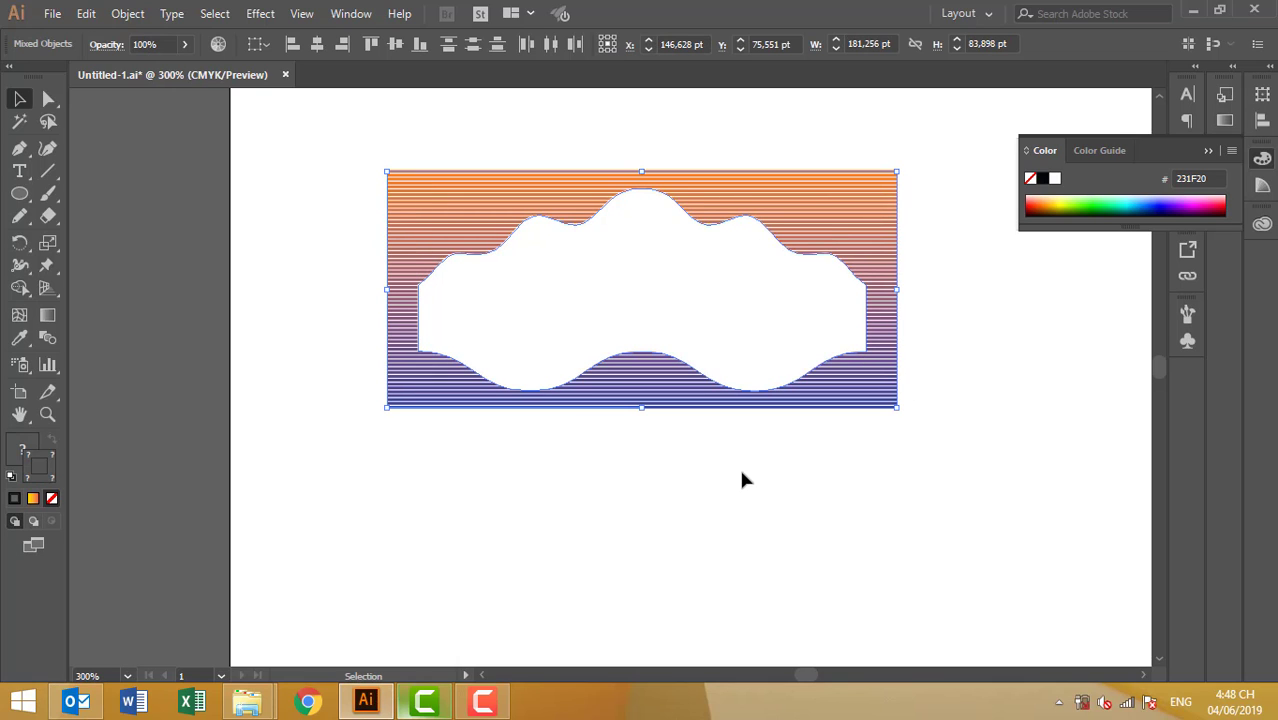
Apply Envelope Distort > Make with Top Object to bend the stripes into the wavy shape.
left_click(122, 14)
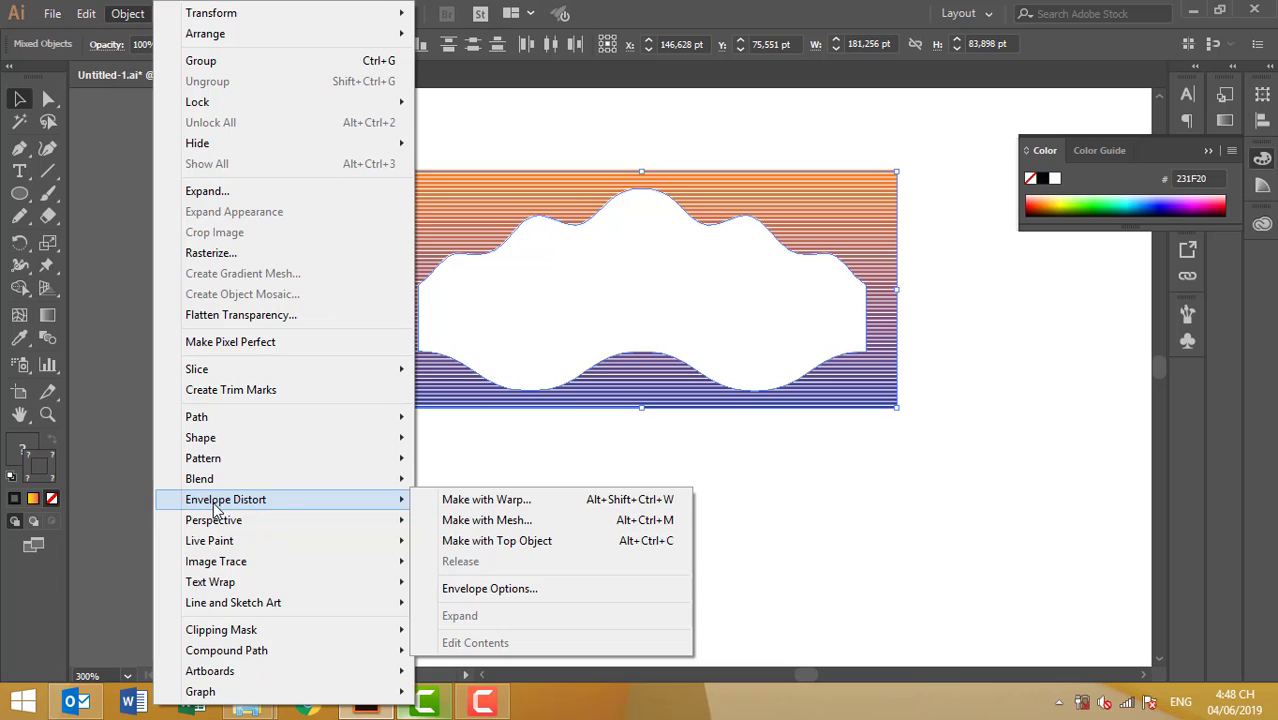
left_click(563, 541)
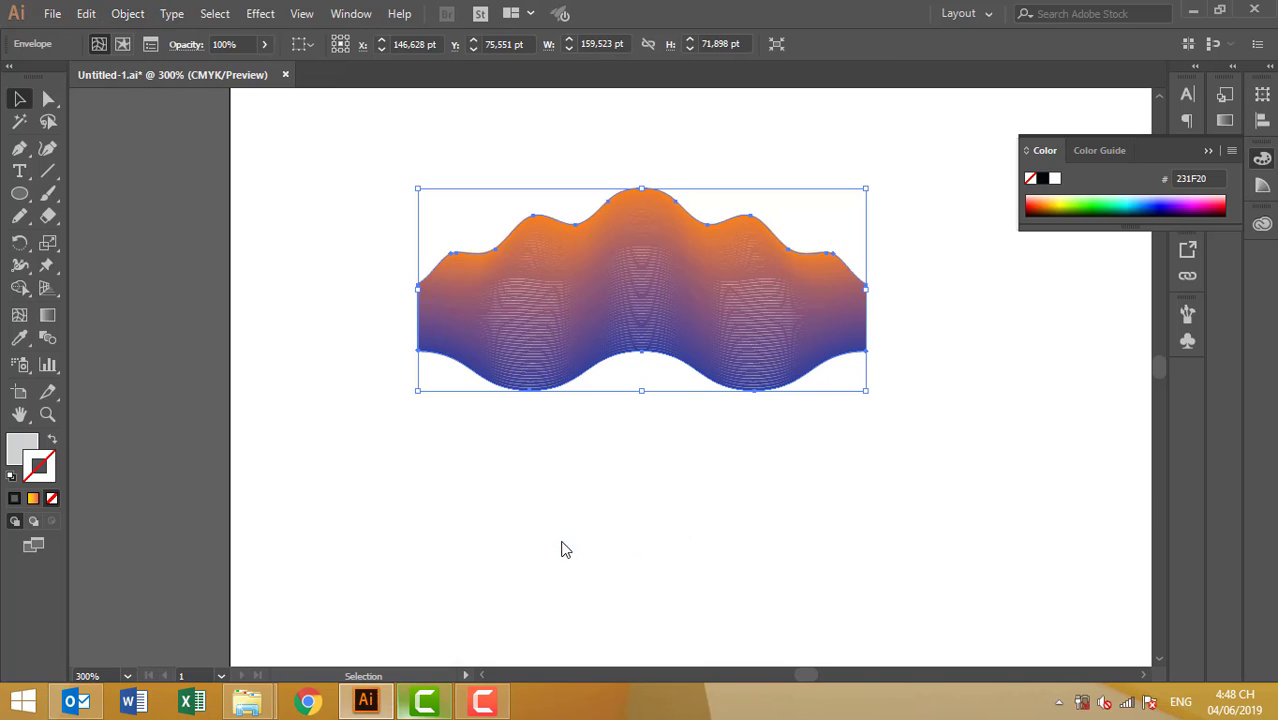
left_click(622, 497)
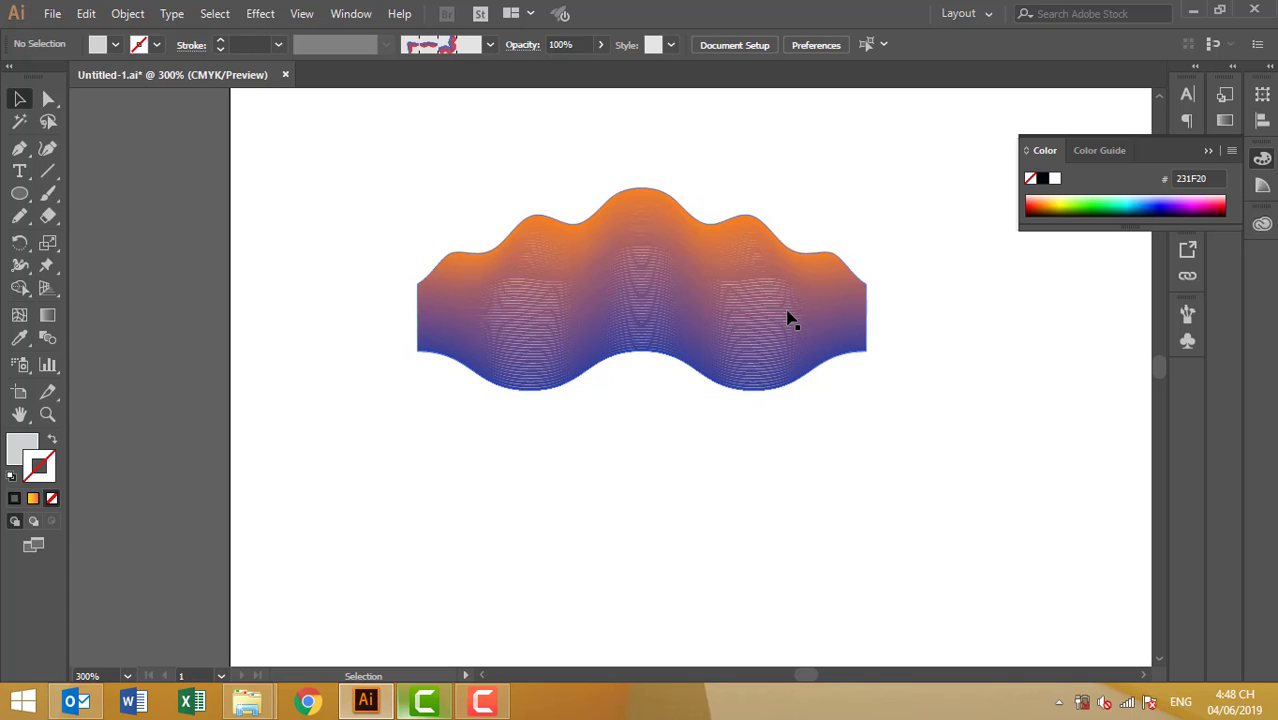
scroll(790, 320, "up", 2, "alt")
scroll(790, 320, "up", 2, "alt")
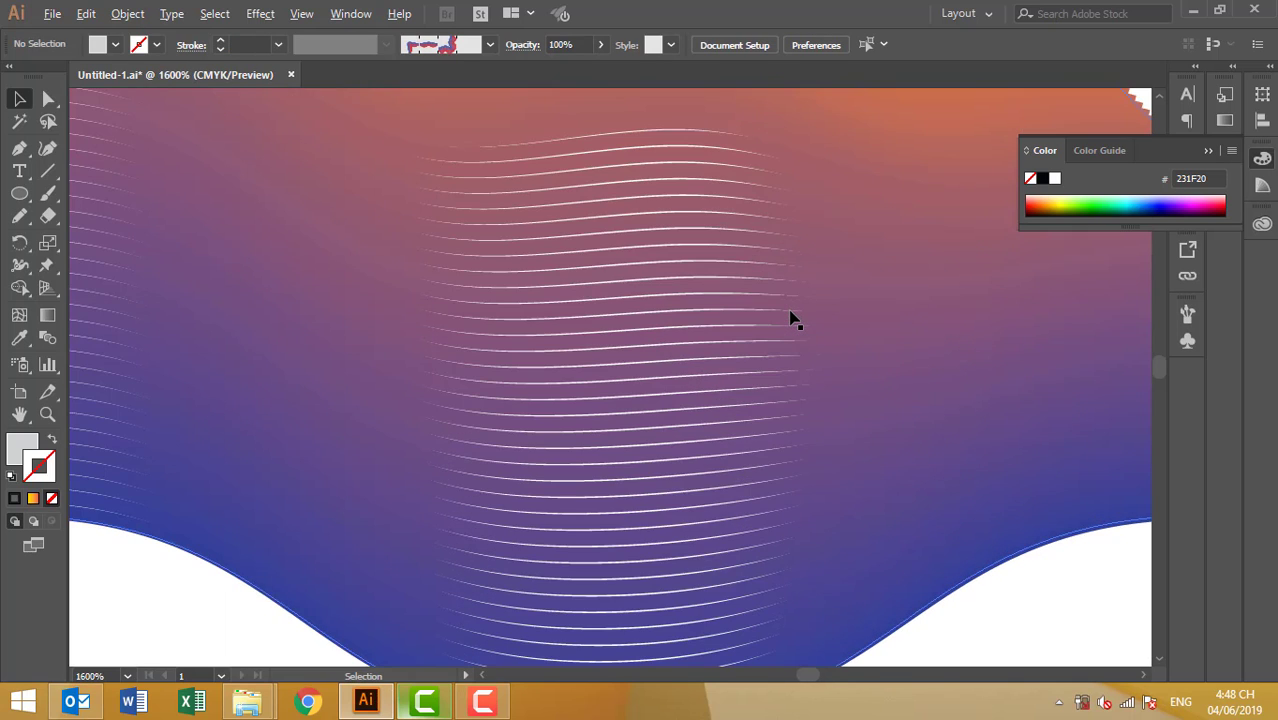
scroll(790, 320, "down", 4, "alt")
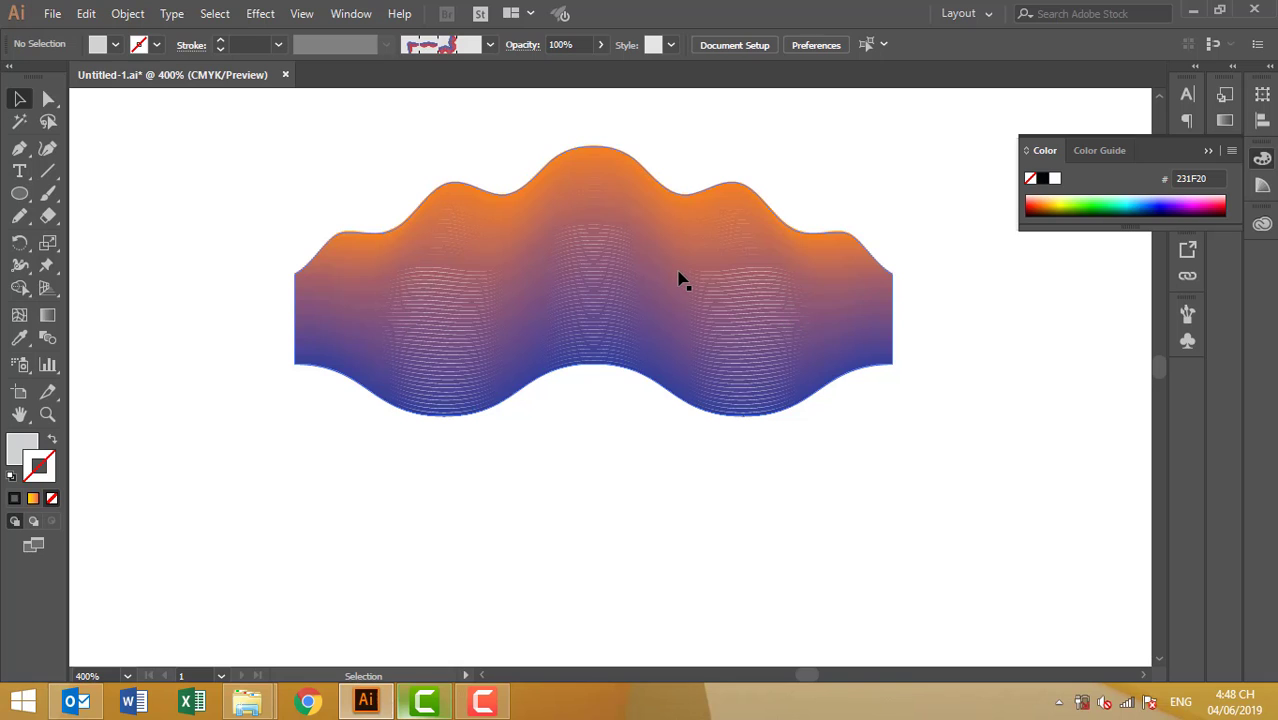
left_click(680, 280)
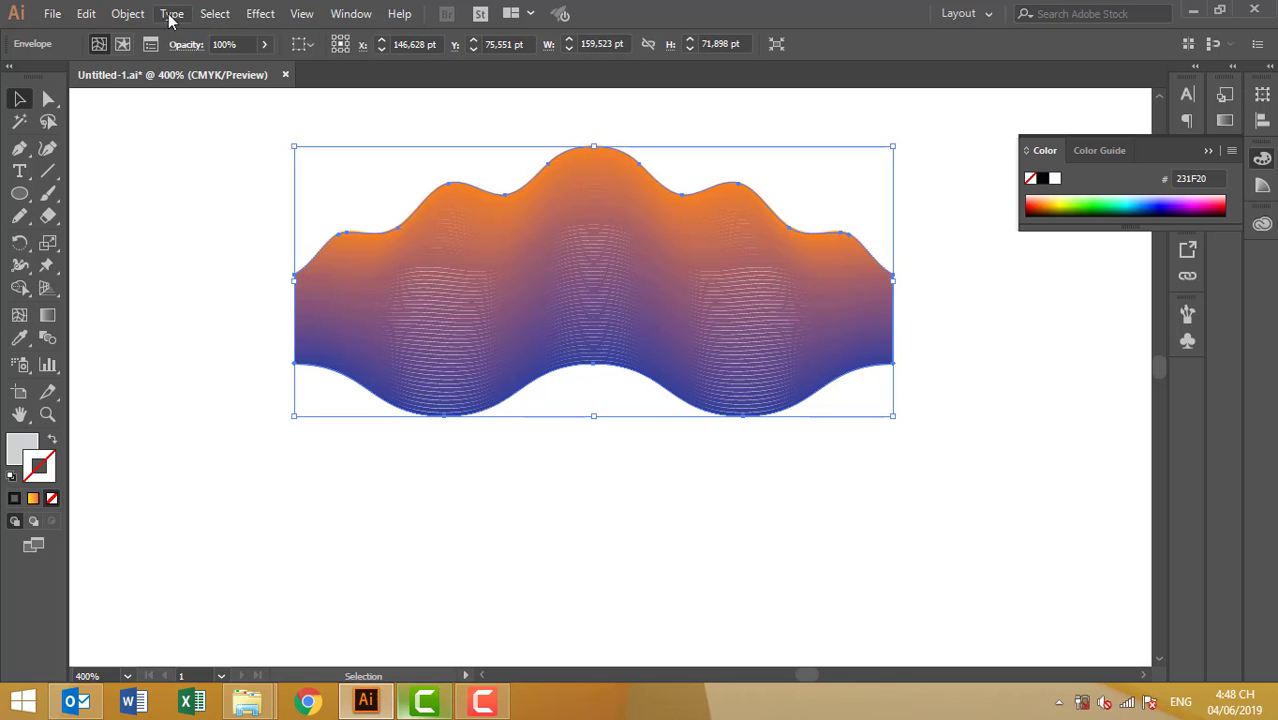
left_click(128, 14)
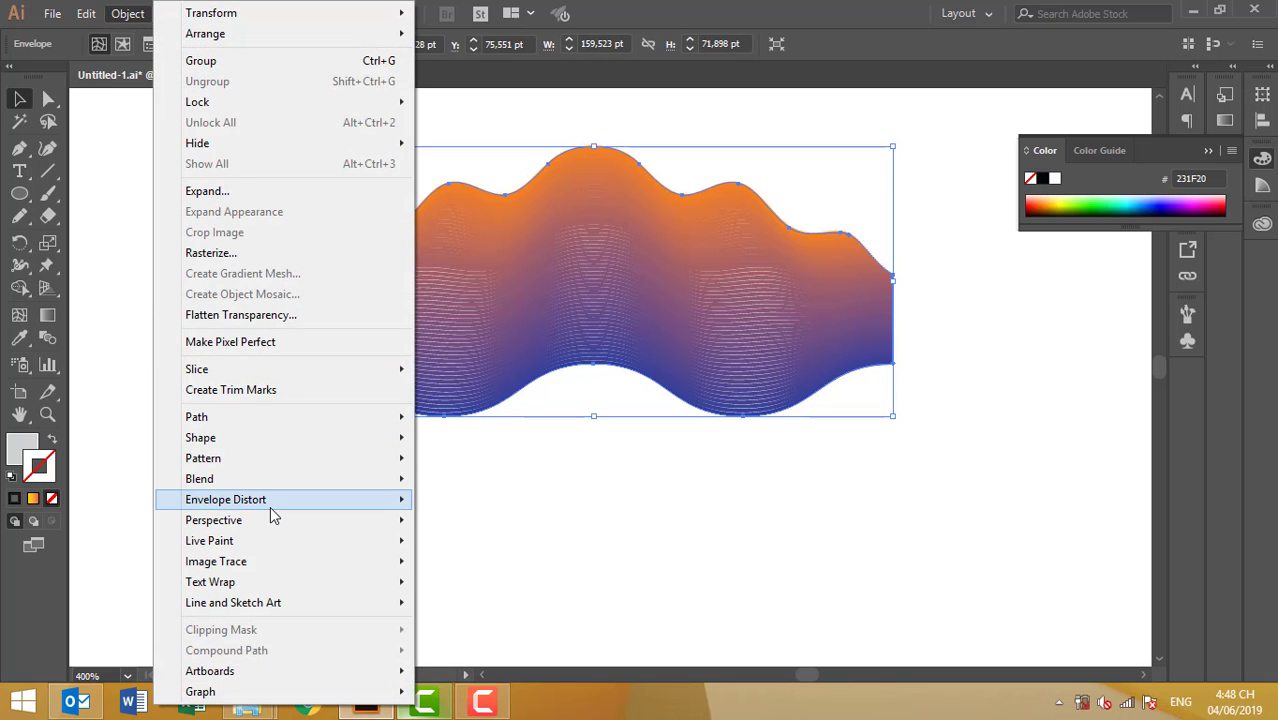
mouse_move(226, 499)
left_click(502, 588)
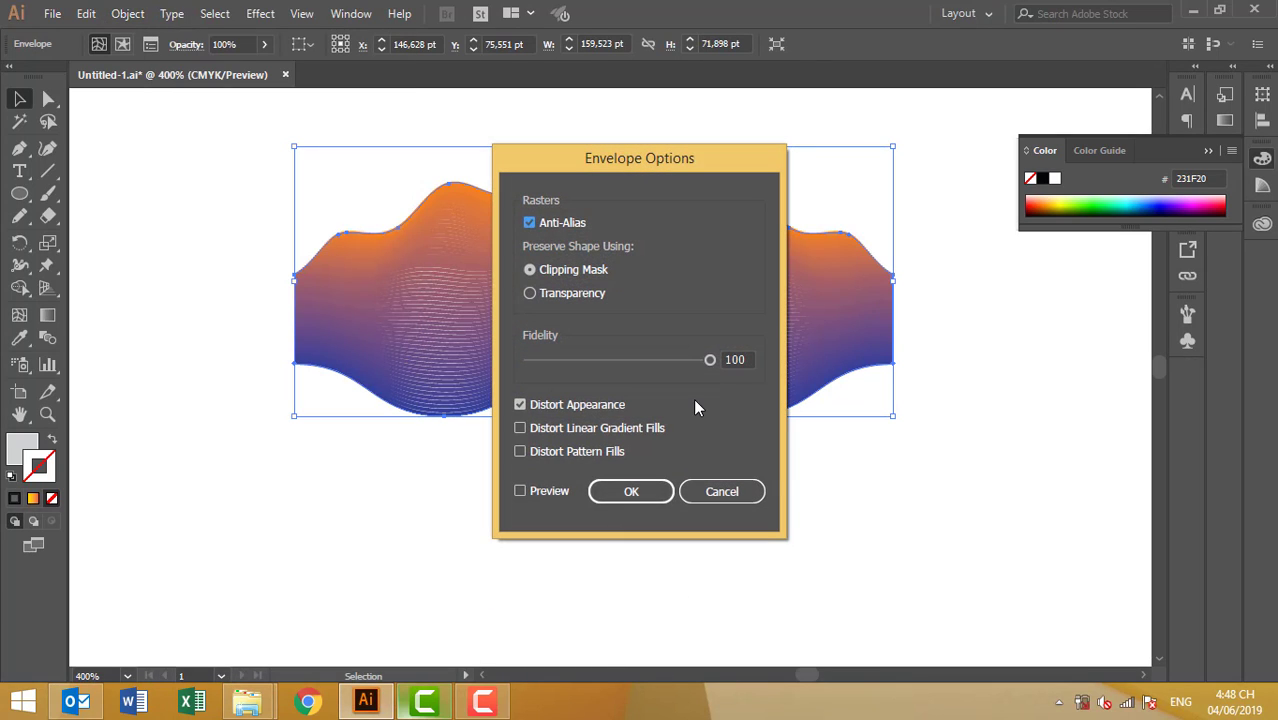
left_click_drag(593, 160, 748, 158)
left_click(730, 430)
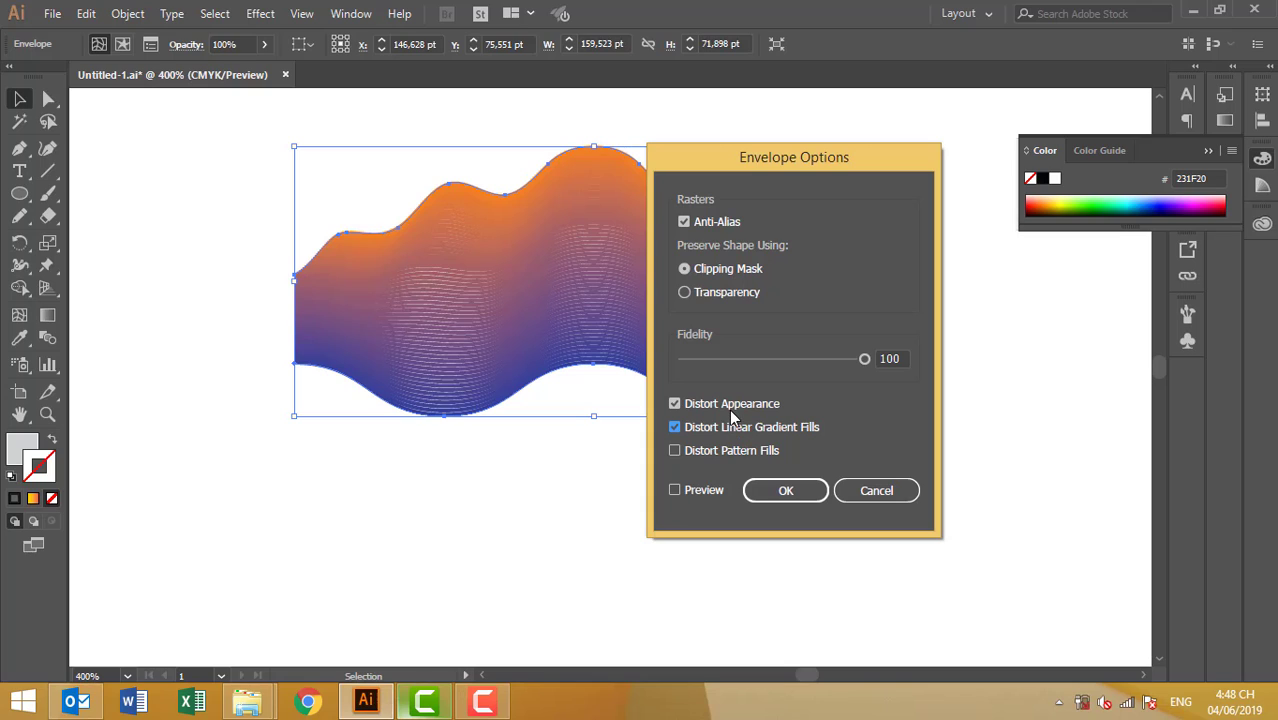
left_click(729, 427)
left_click(727, 404)
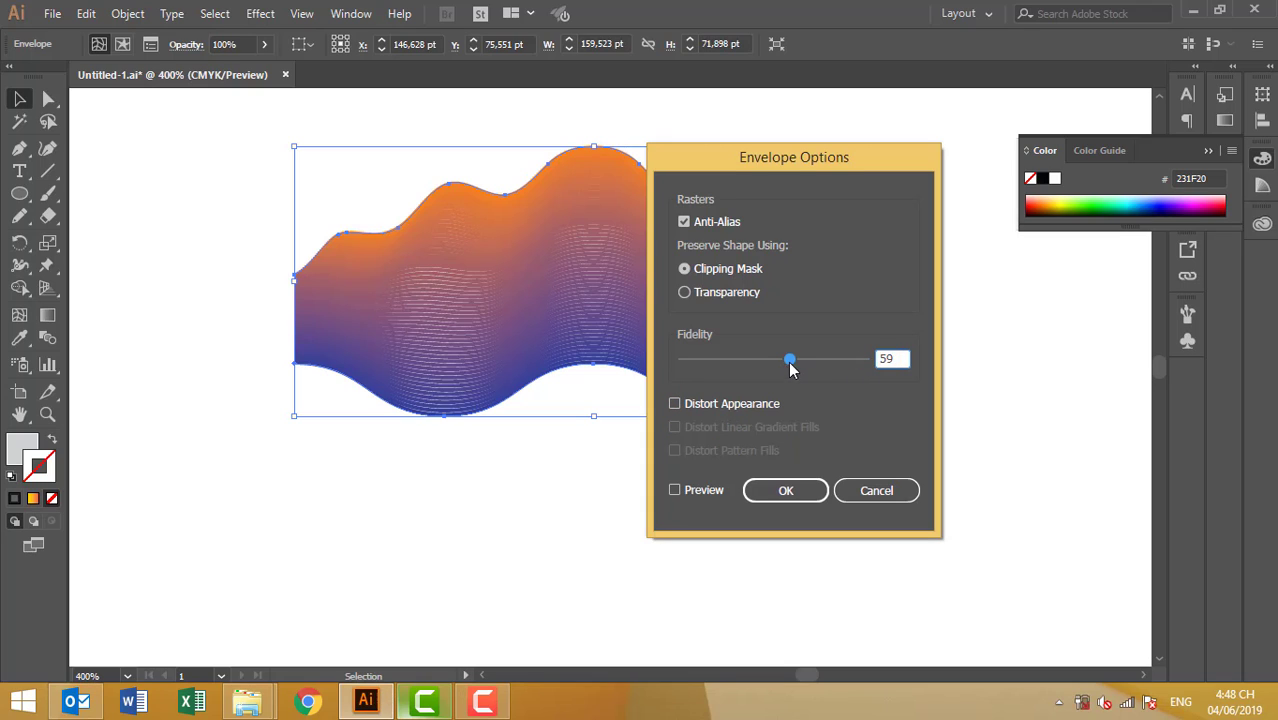
left_click_drag(790, 366, 903, 368)
left_click(702, 488)
left_click(876, 491)
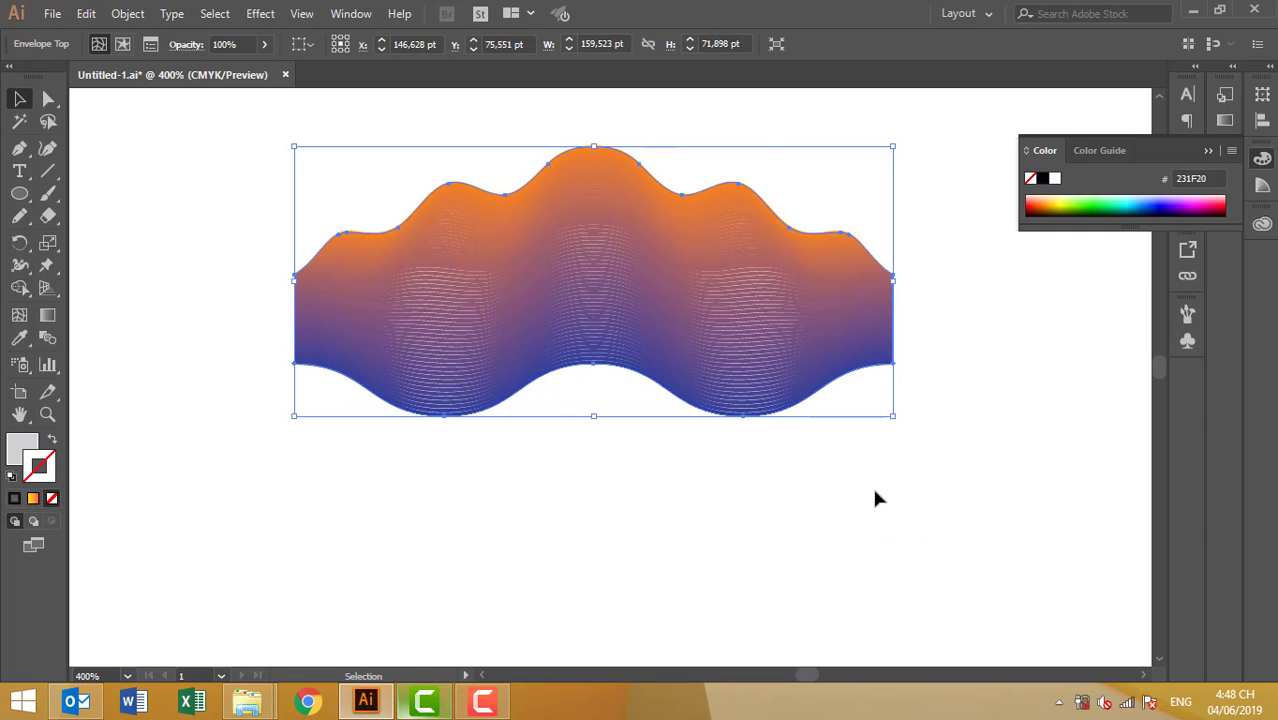
left_click(817, 462)
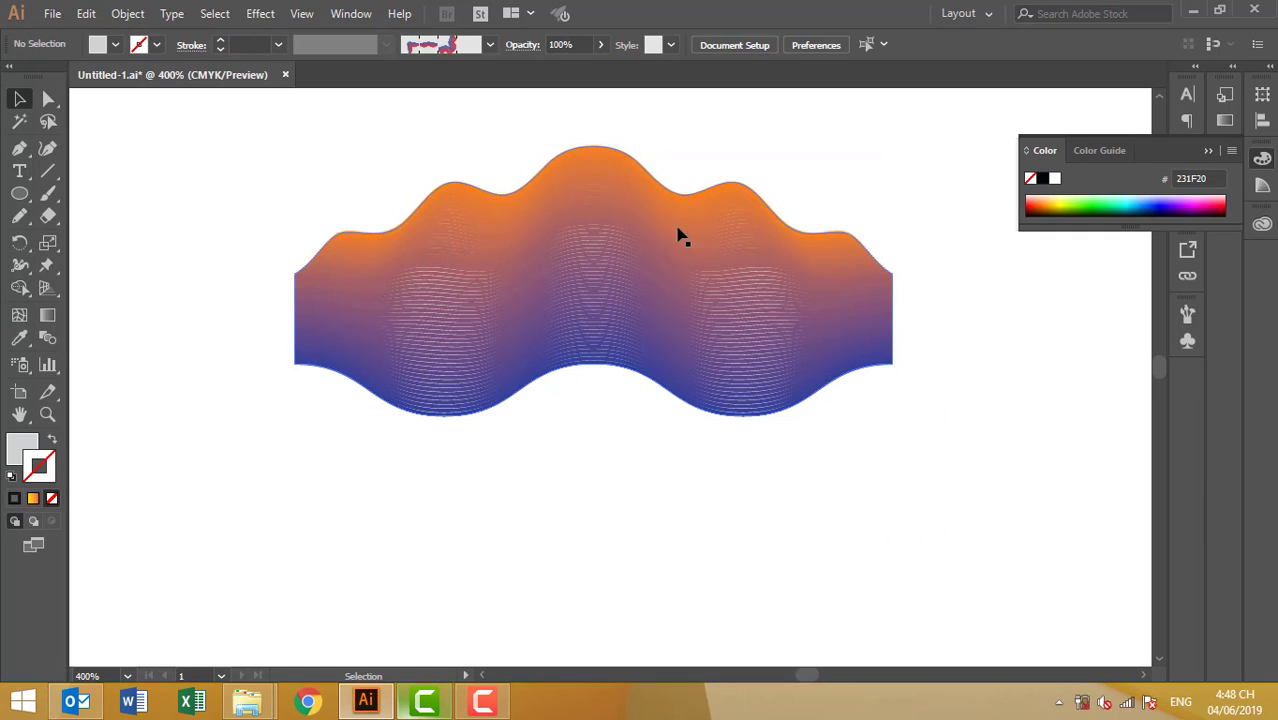
Undo the envelope to release the blend and wavy shape, then select the line blend.
left_click(617, 265)
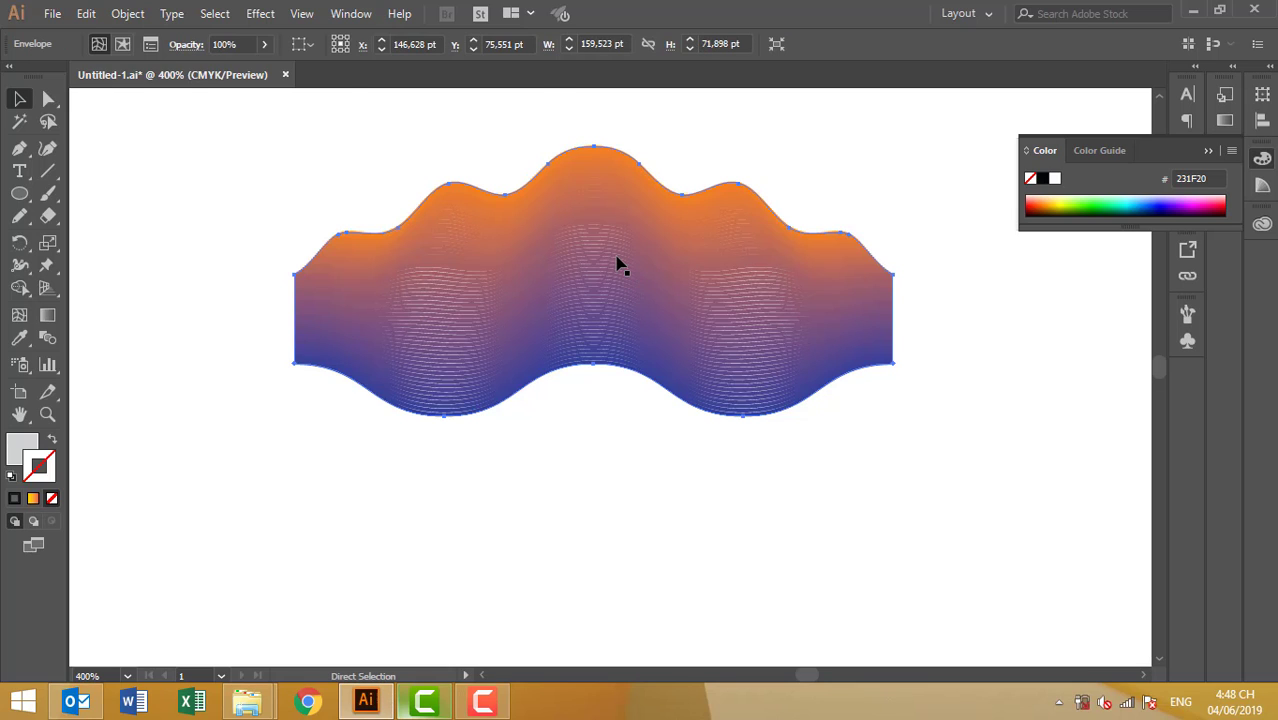
key("ctrl+z")
left_click(636, 447)
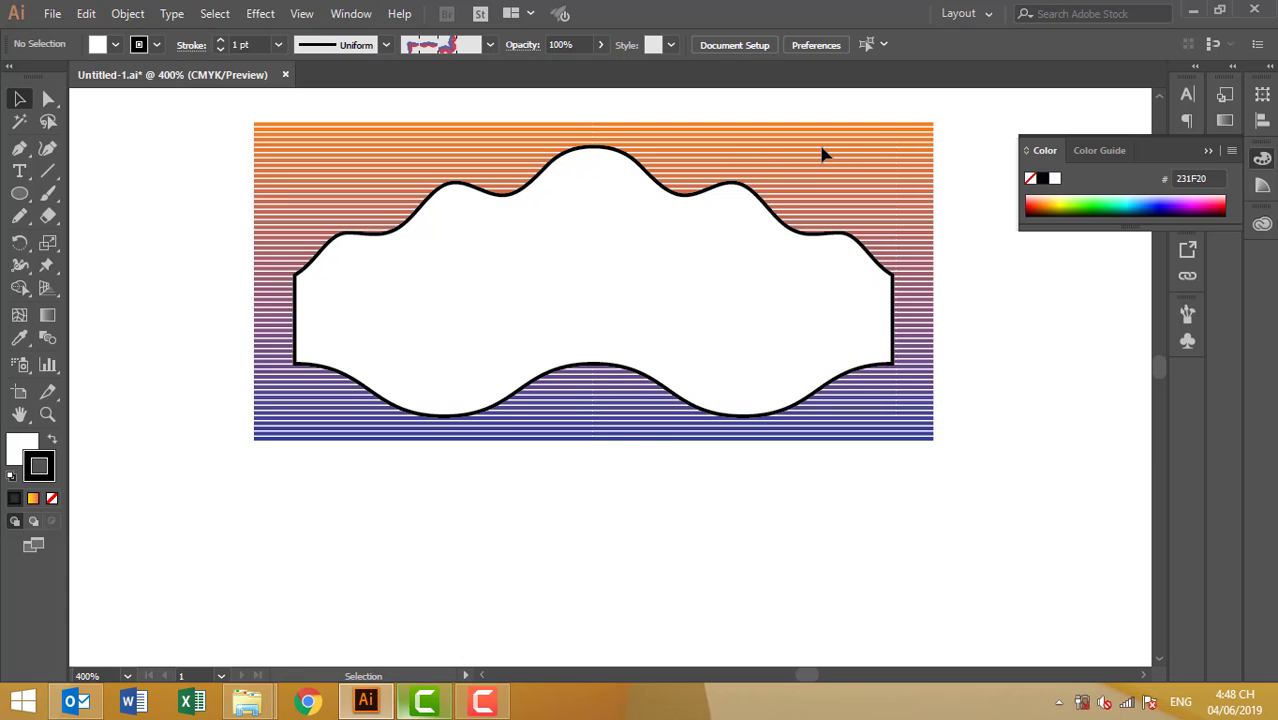
left_click(863, 190)
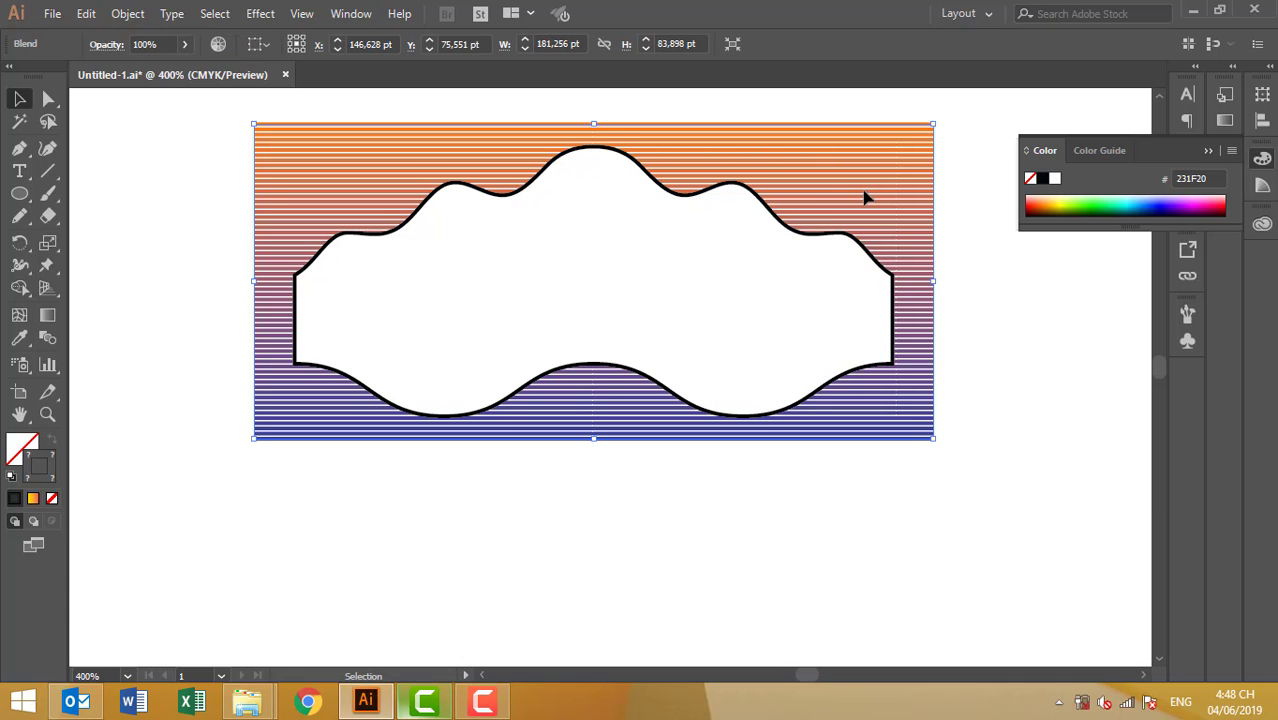
Change the blend's Specified Steps value in Blend Options.
left_click(171, 14)
mouse_move(127, 14)
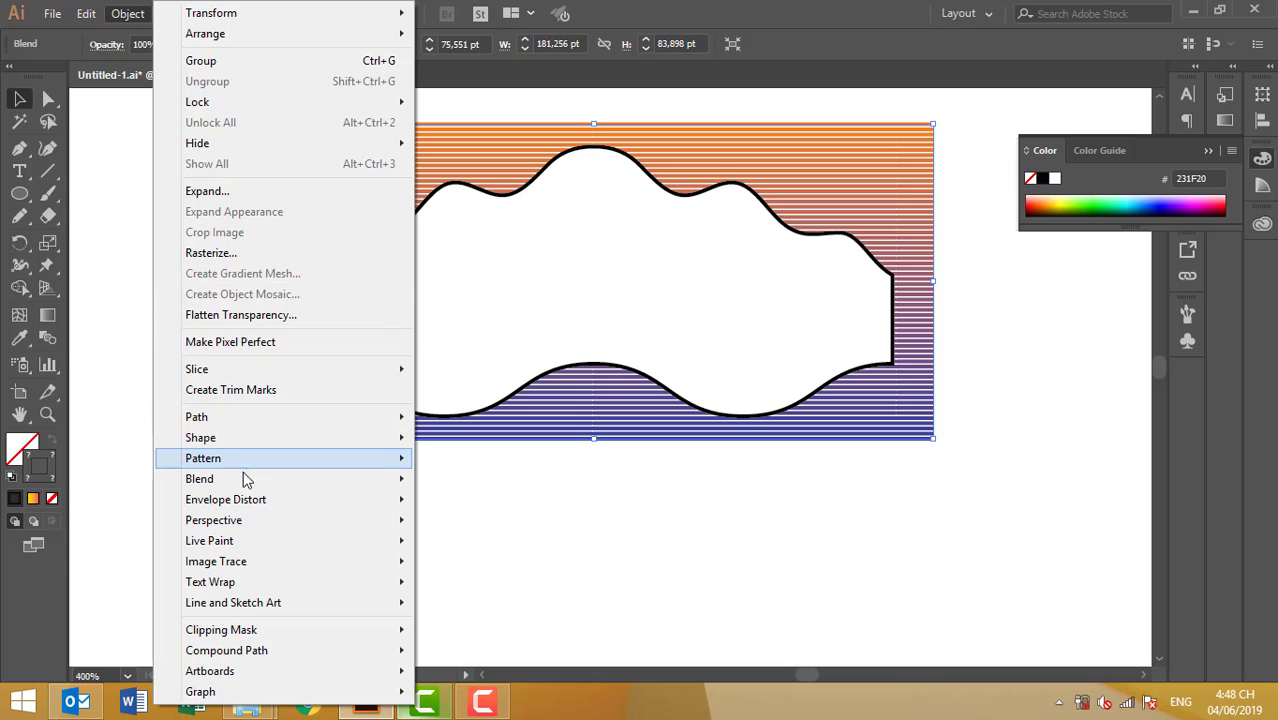
left_click(485, 526)
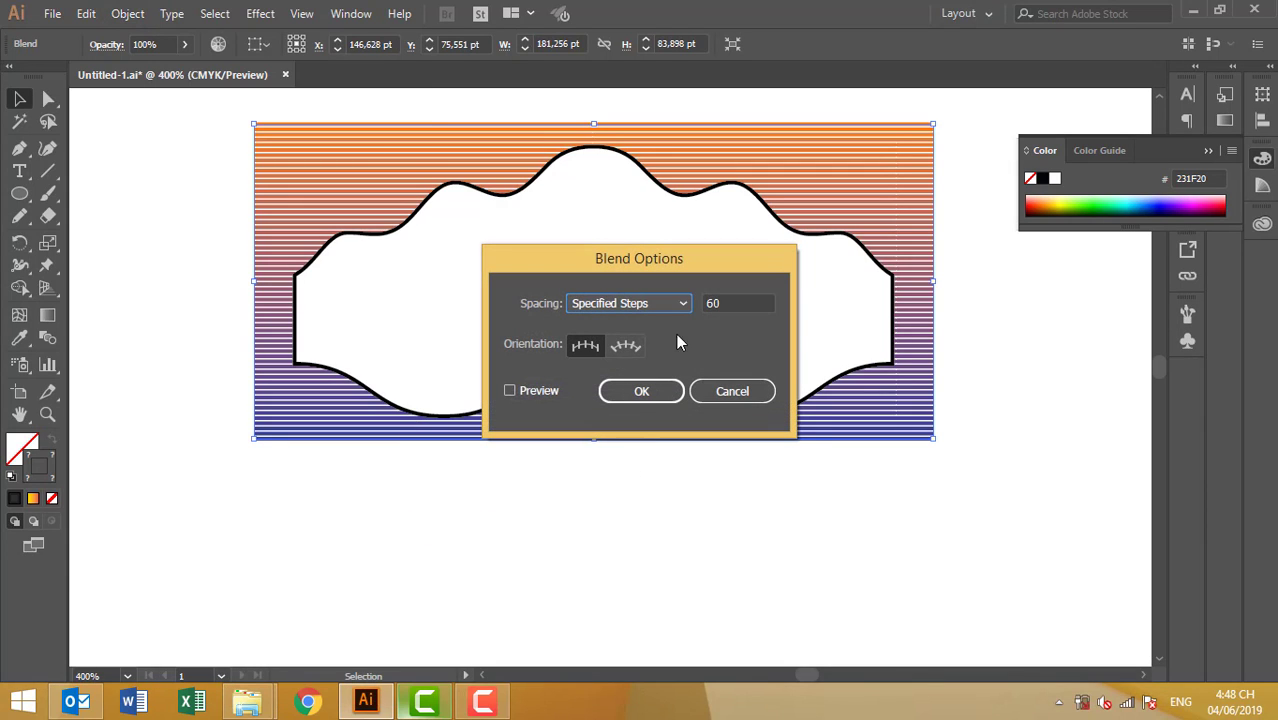
double_click(733, 302)
type("5")
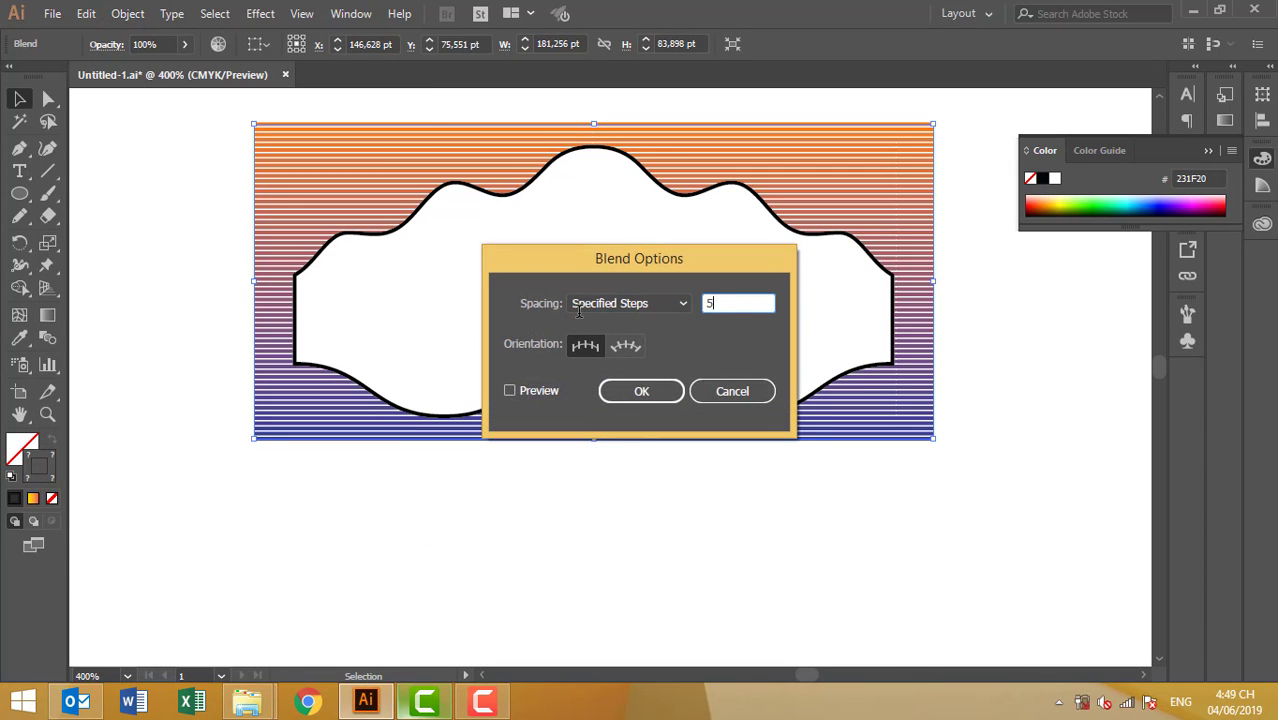
type("0")
left_click(632, 395)
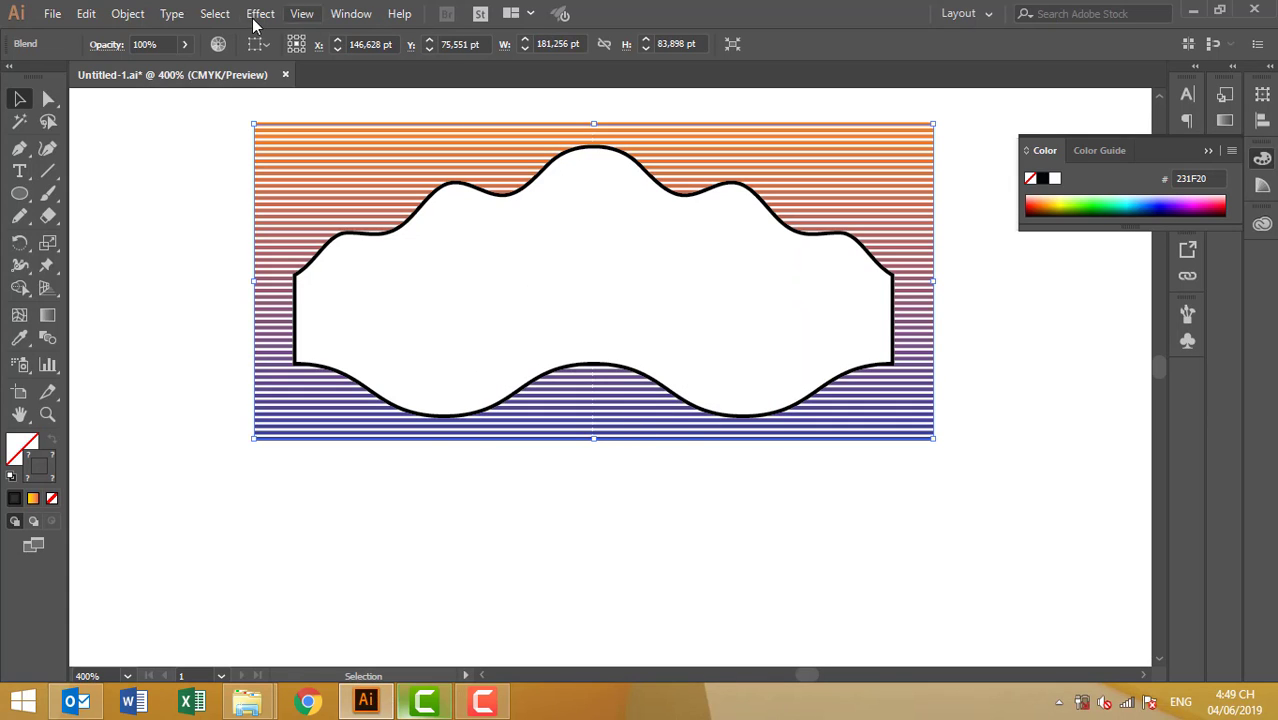
Lower the Specified Steps count further in Blend Options, then deselect the blend.
left_click(171, 13)
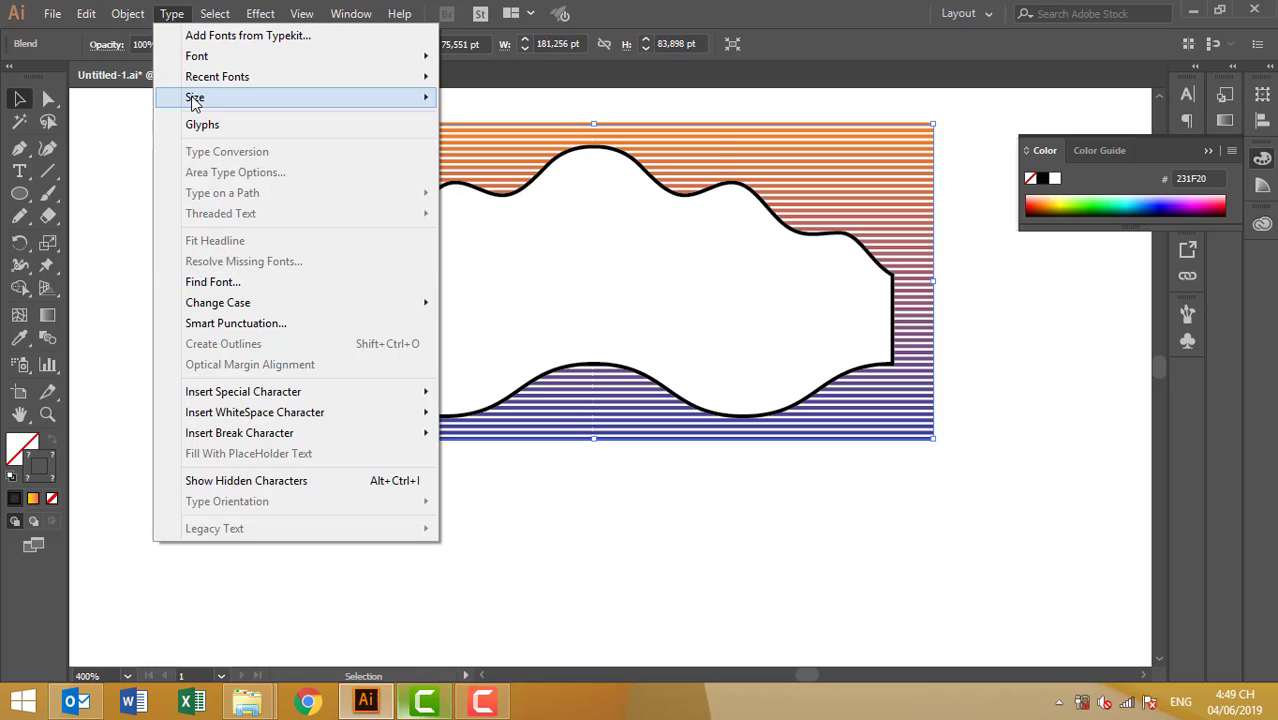
mouse_move(200, 479)
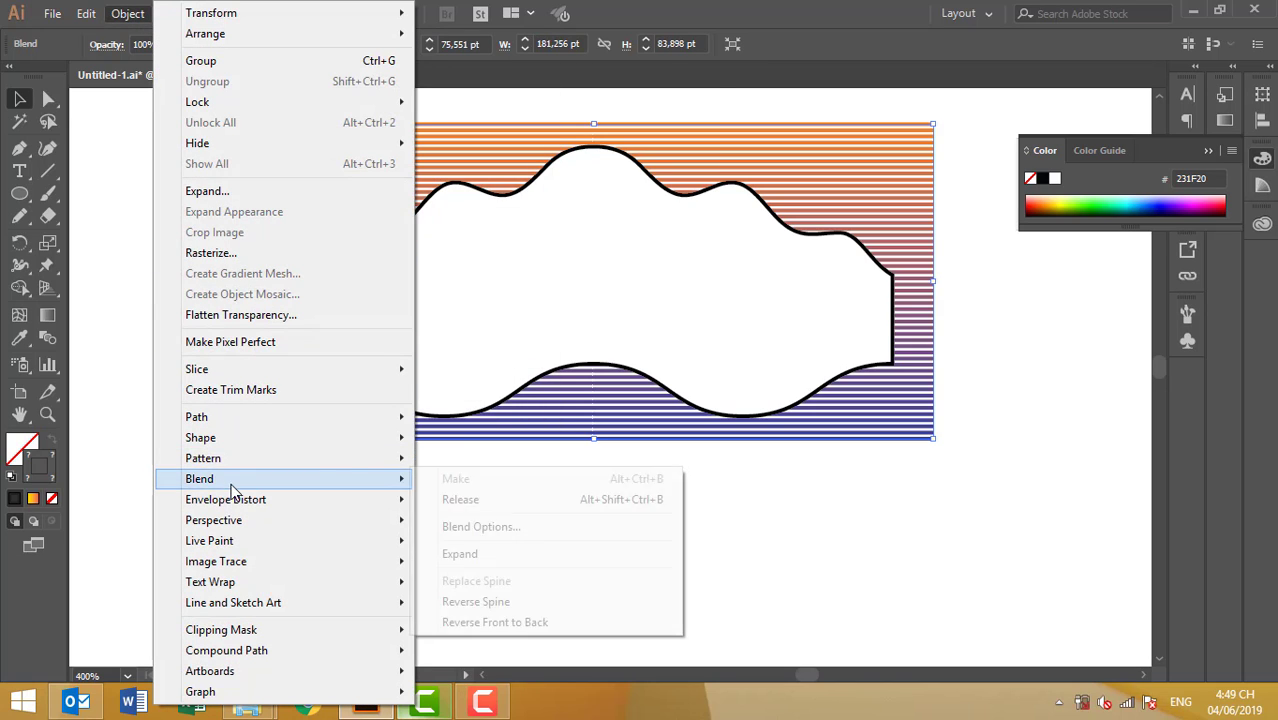
left_click(490, 528)
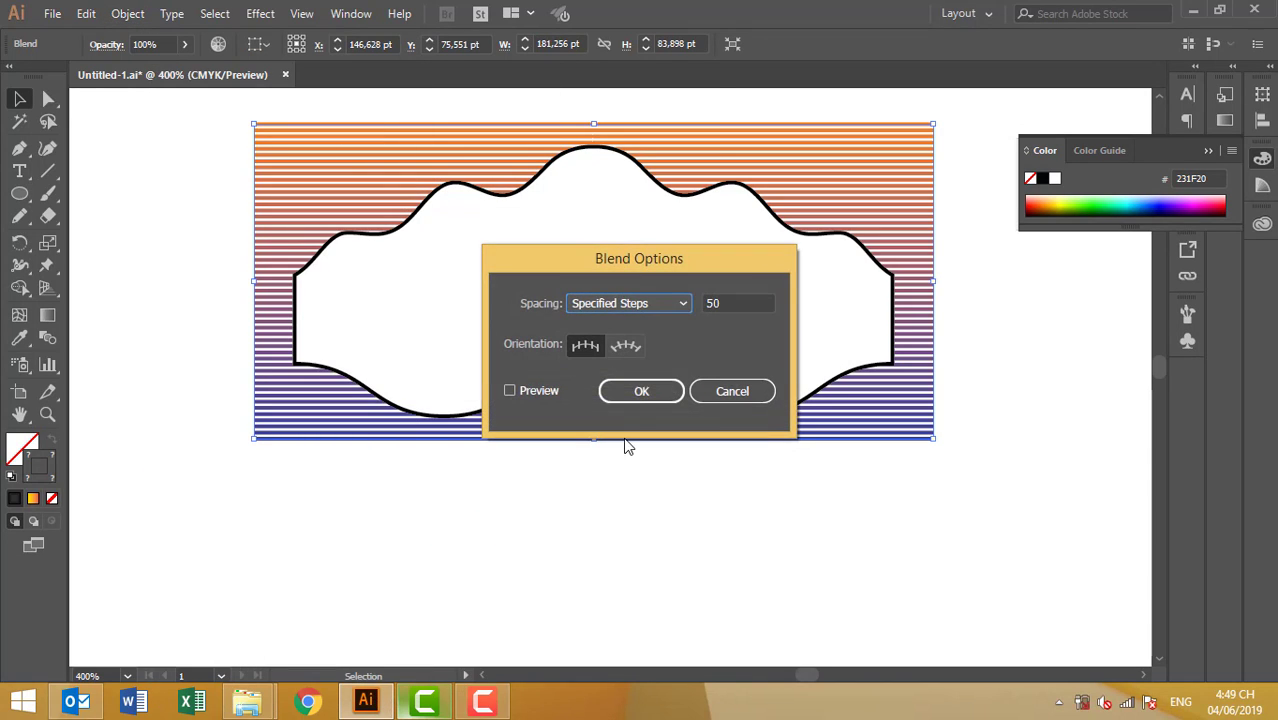
key("Tab")
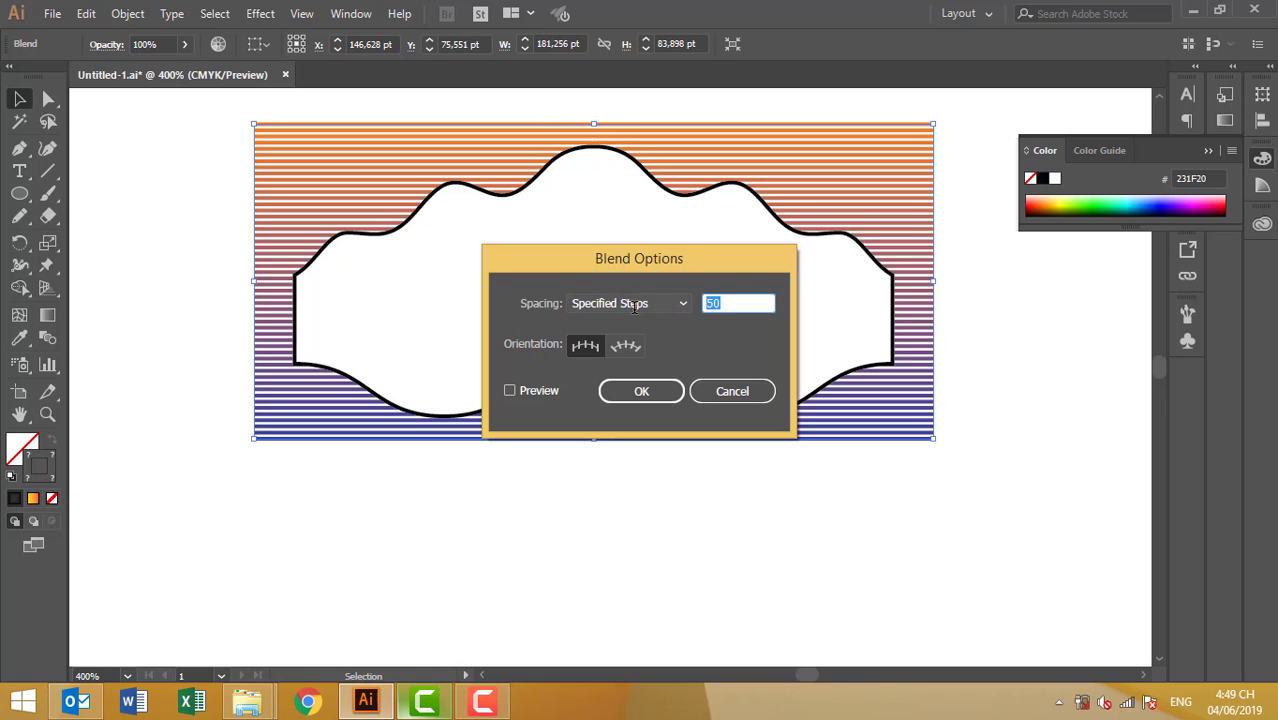
type("40")
left_click(662, 389)
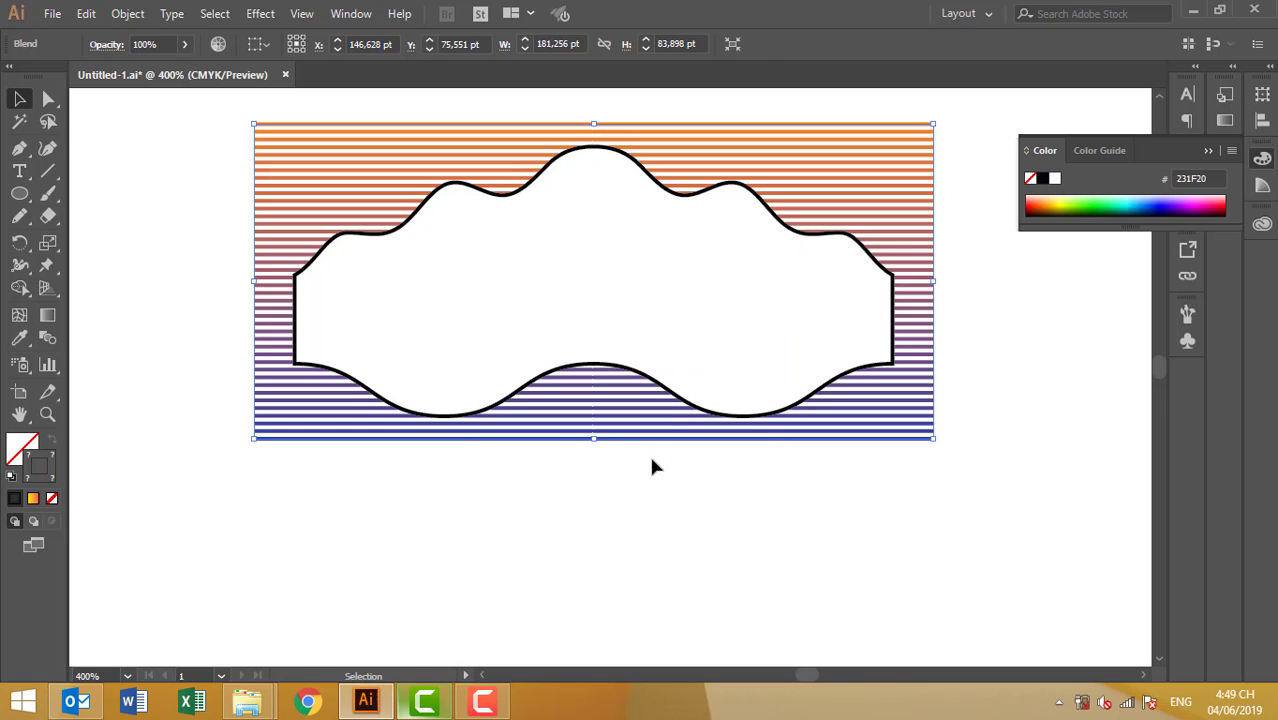
left_click(651, 462)
Rebuild the envelope by warping the blend into the wavy top shape.
key("ctrl+a")
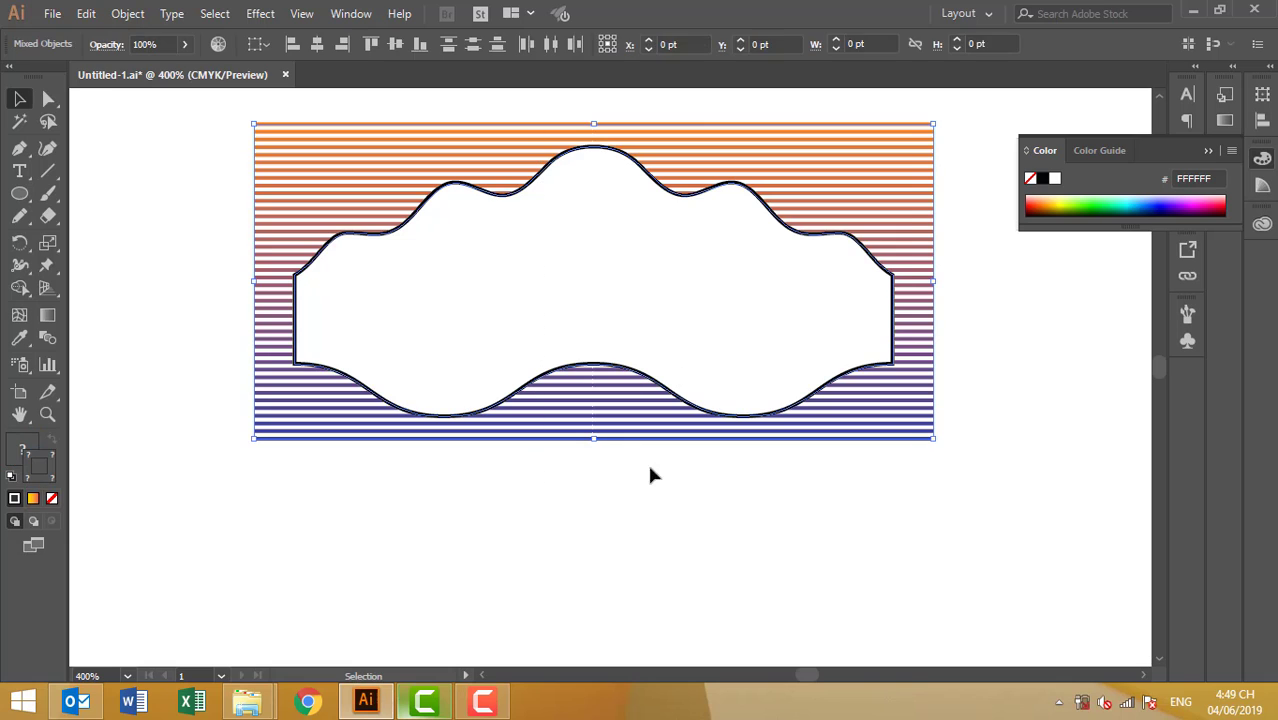
left_click(125, 14)
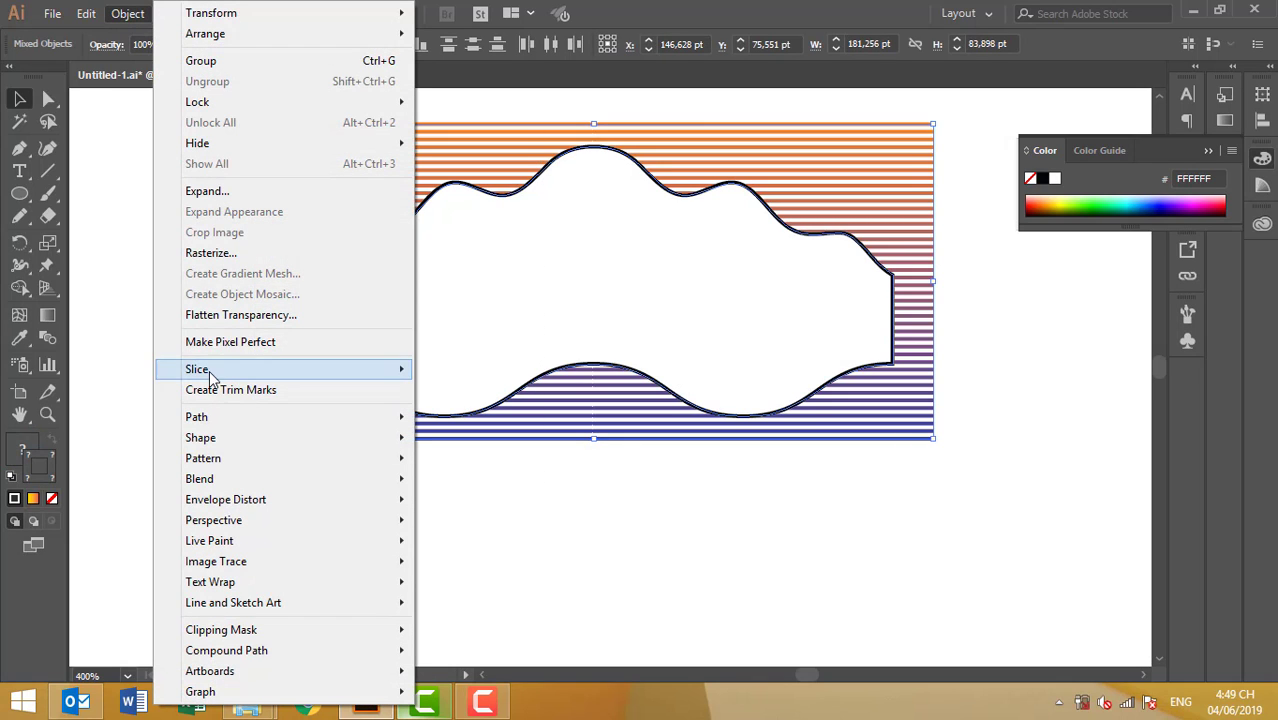
left_click(555, 540)
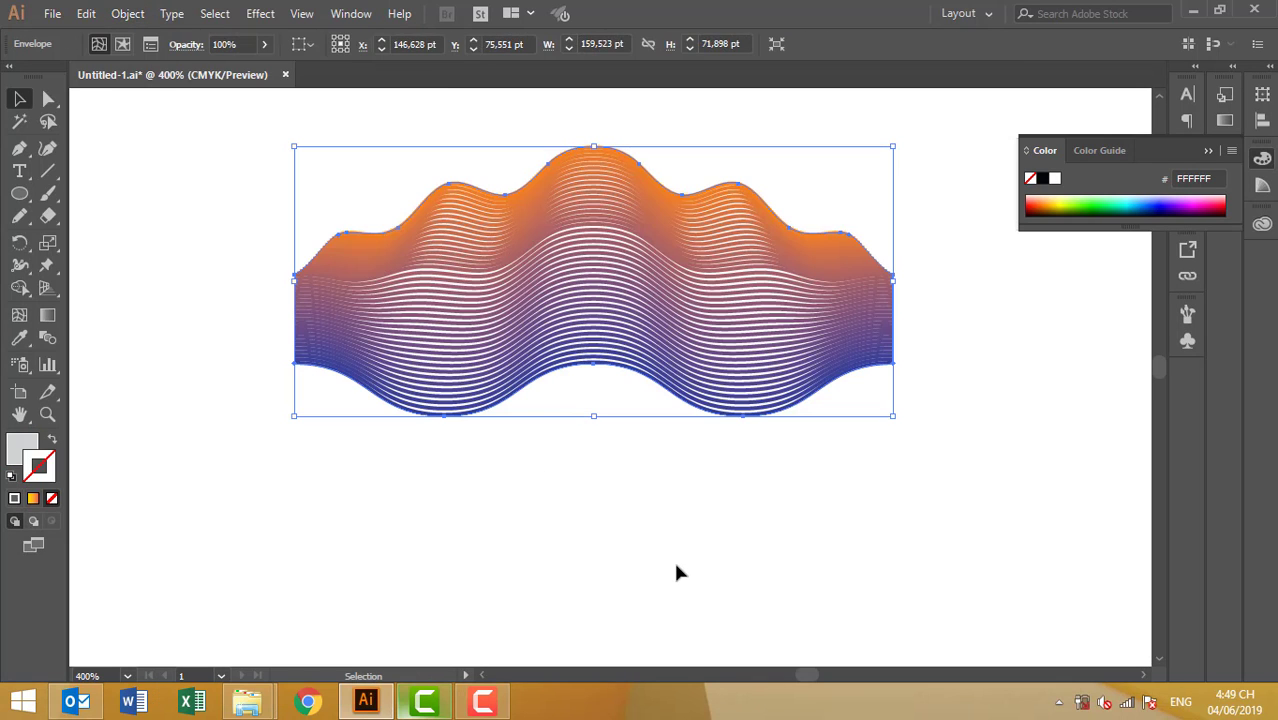
left_click(710, 268)
Check the Envelope Options, then collapse the Color panel.
left_click(130, 14)
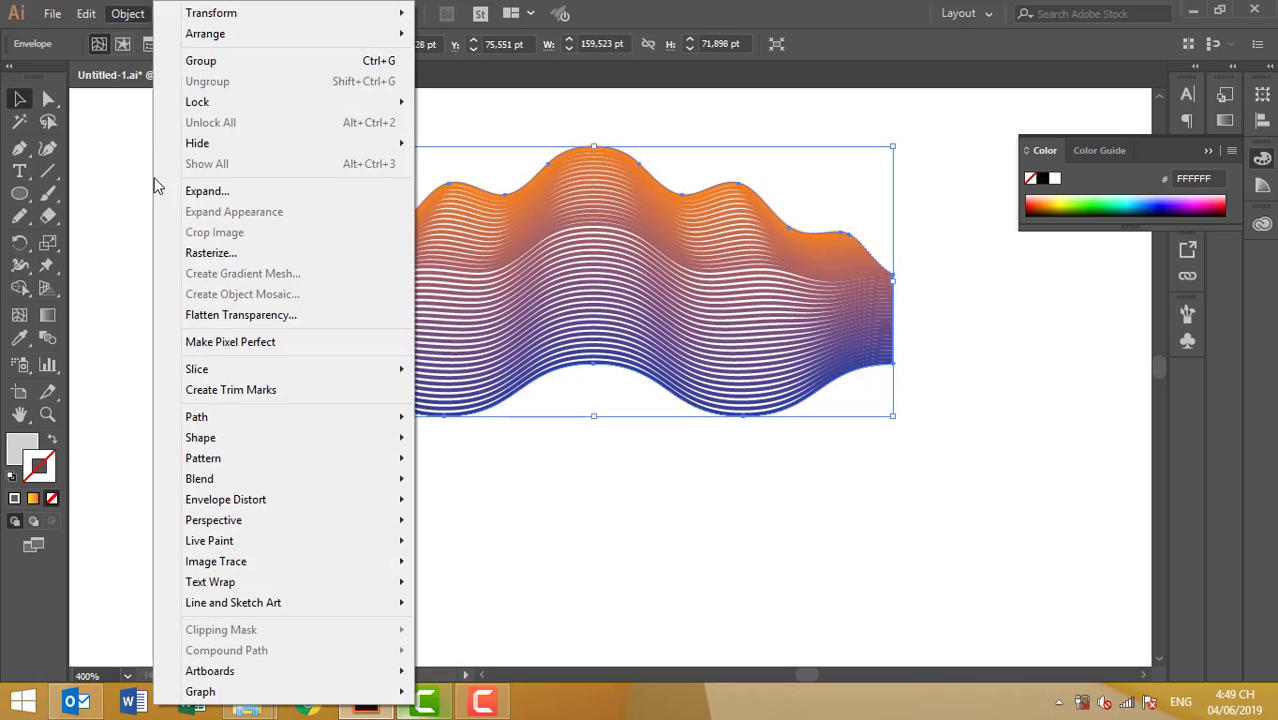
mouse_move(226, 499)
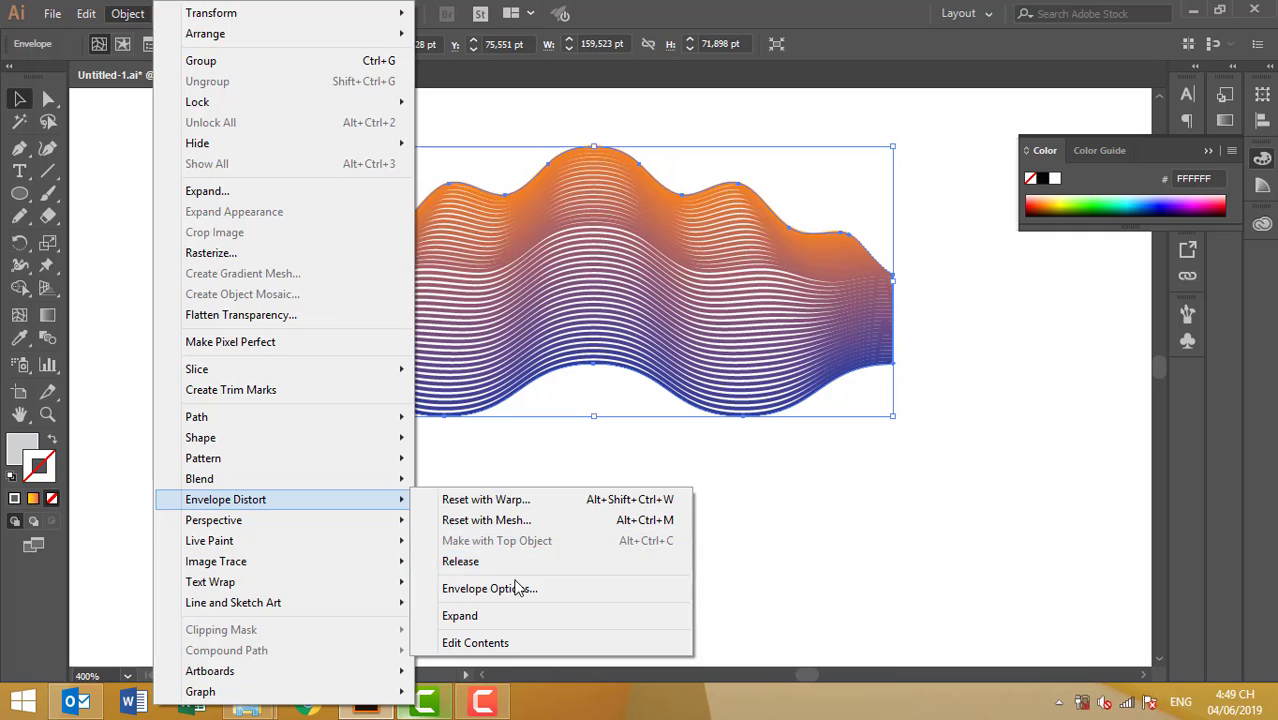
left_click(517, 589)
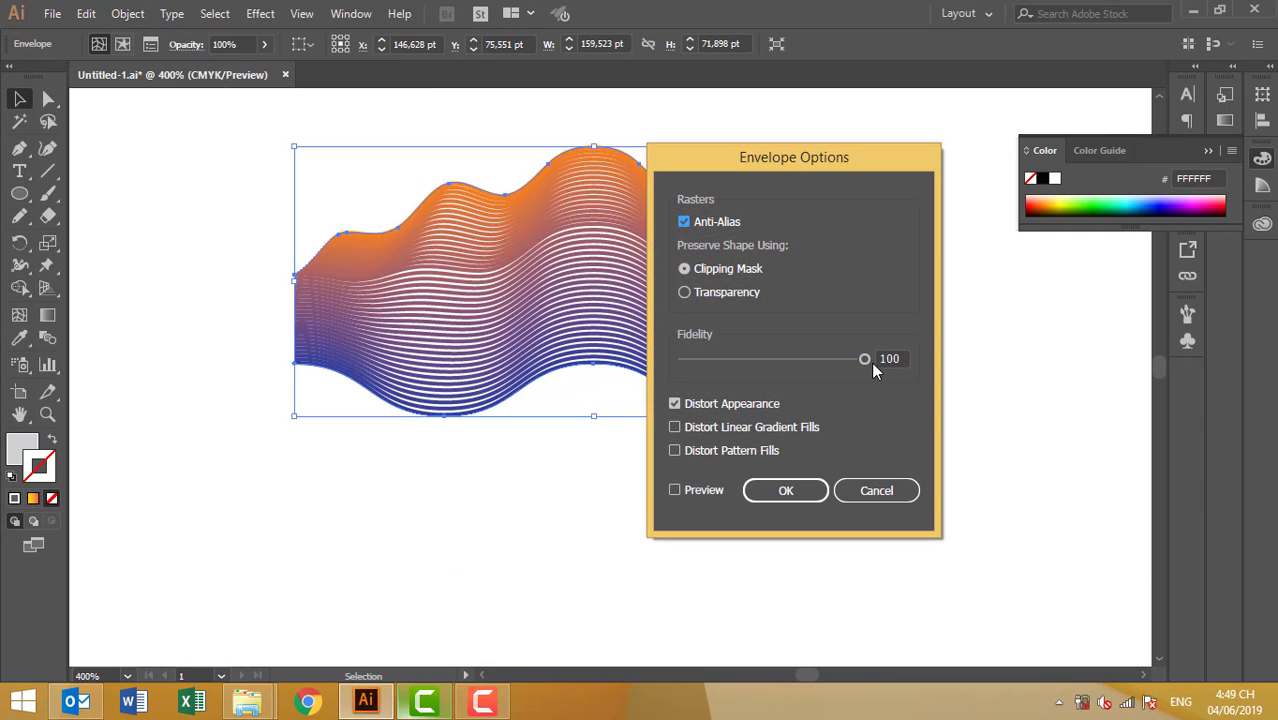
left_click(874, 490)
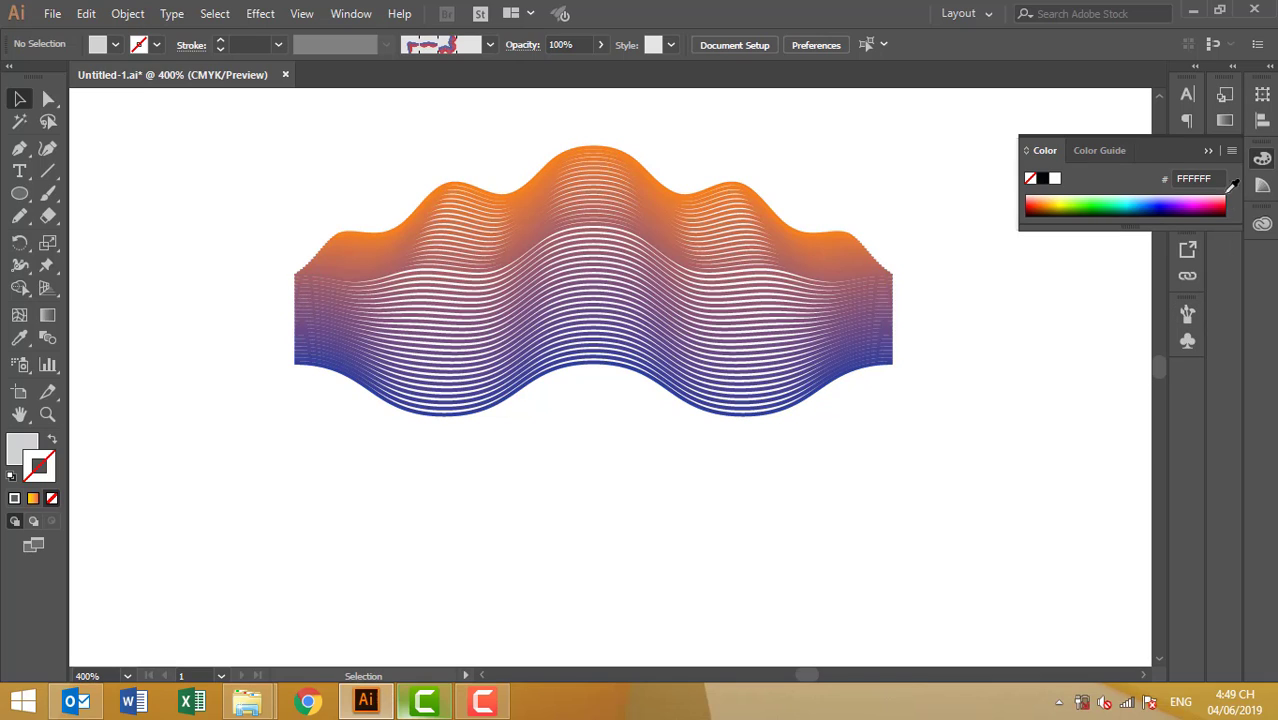
left_click(1266, 162)
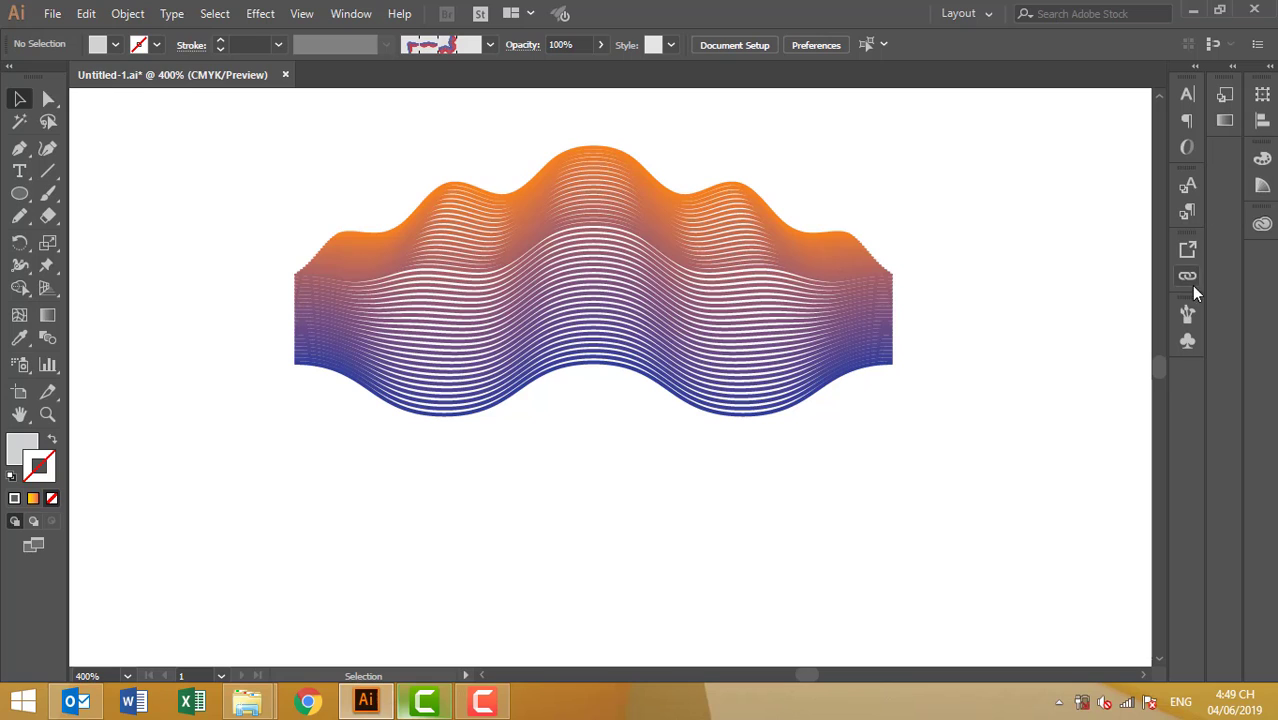
Drag the wavy blend into the Brushes panel as a new Pattern Brush.
left_click(1187, 317)
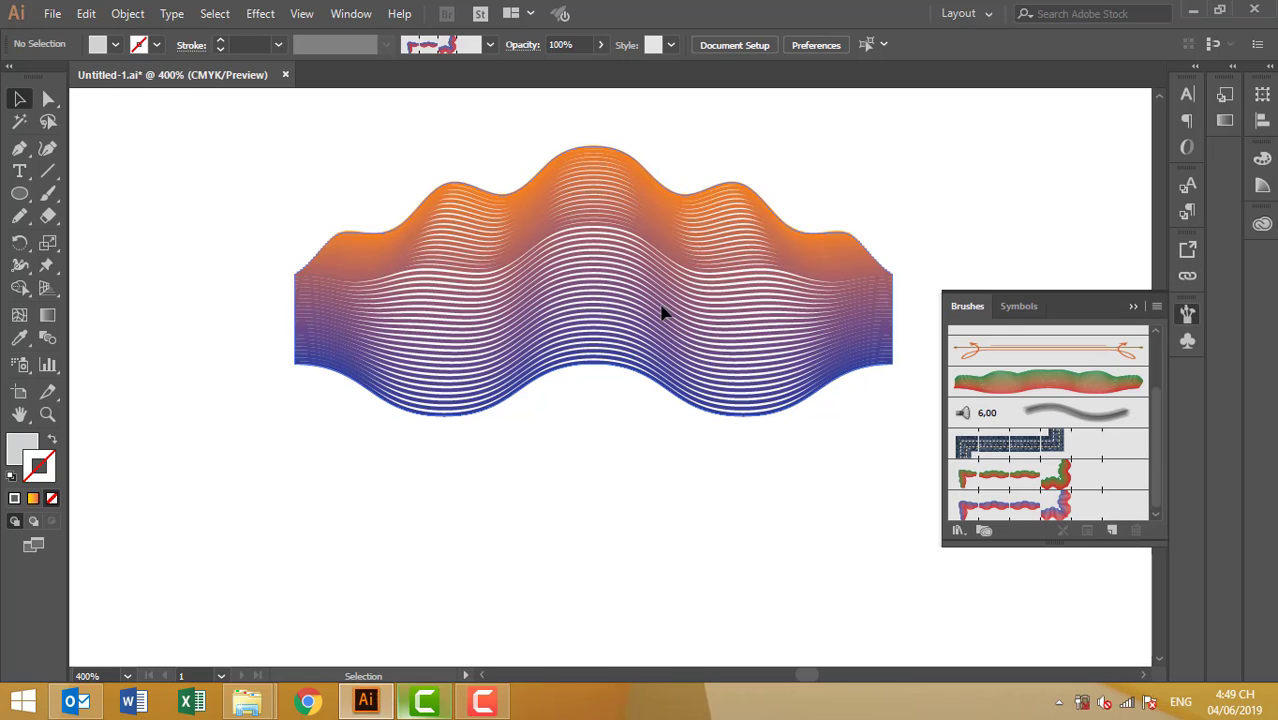
left_click_drag(662, 309, 1048, 480)
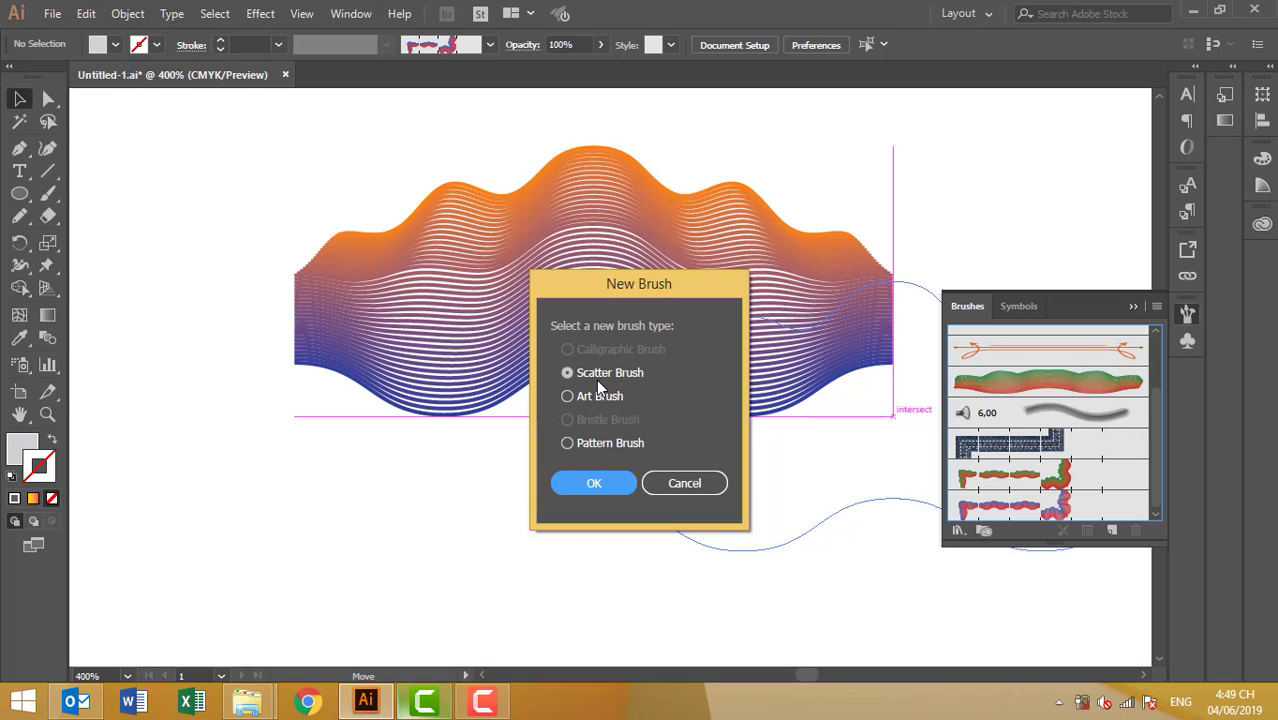
left_click(607, 446)
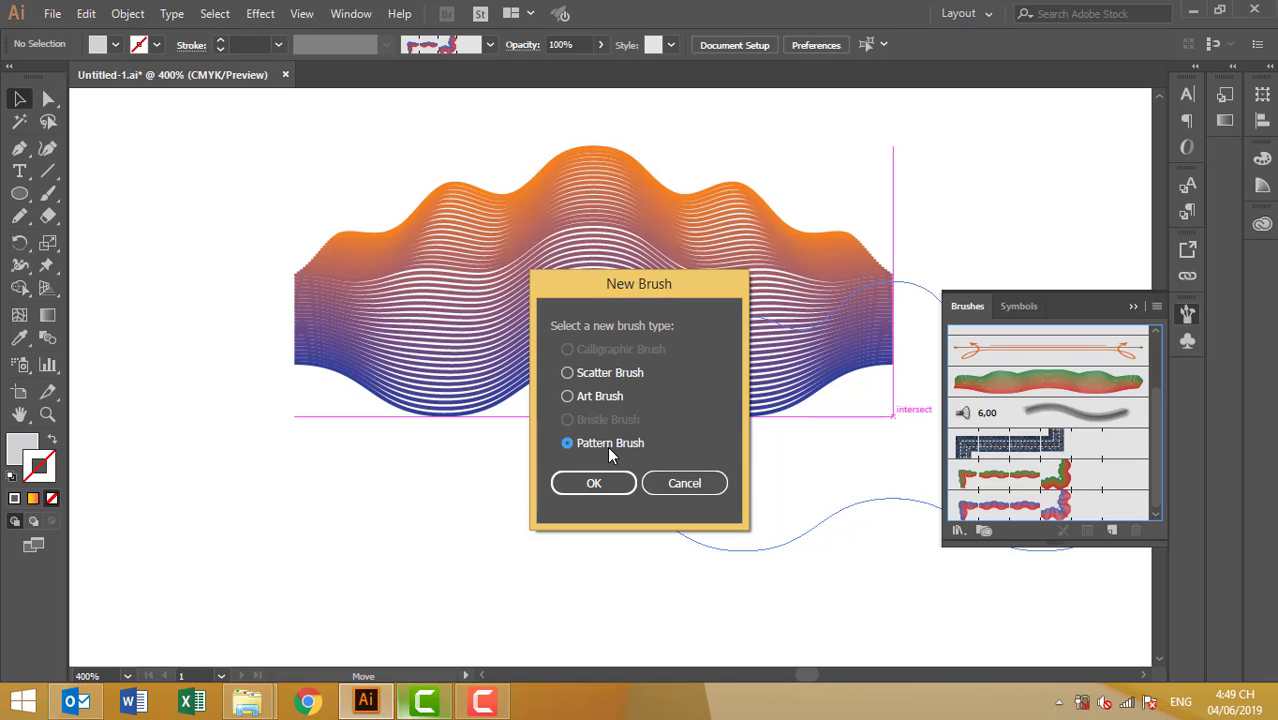
left_click(591, 486)
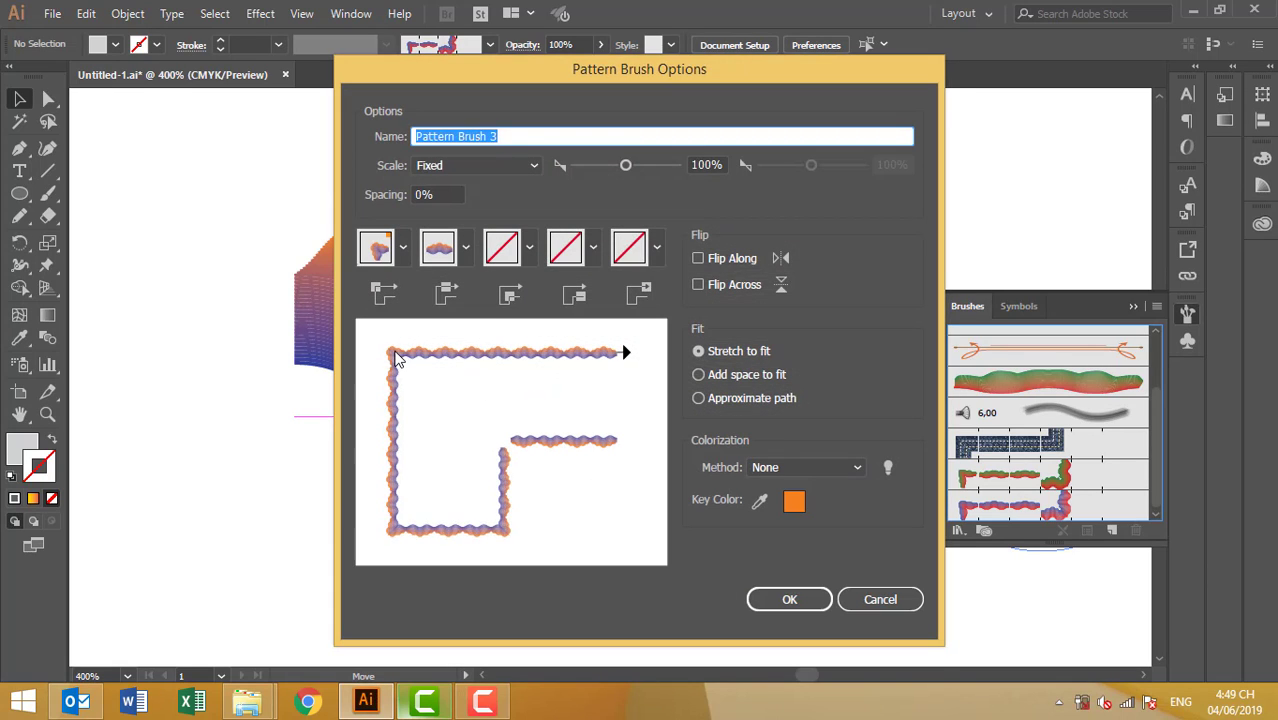
Set the outer corner tile to Auto-Between and inner corner to Auto-Centered, then save.
left_click(375, 250)
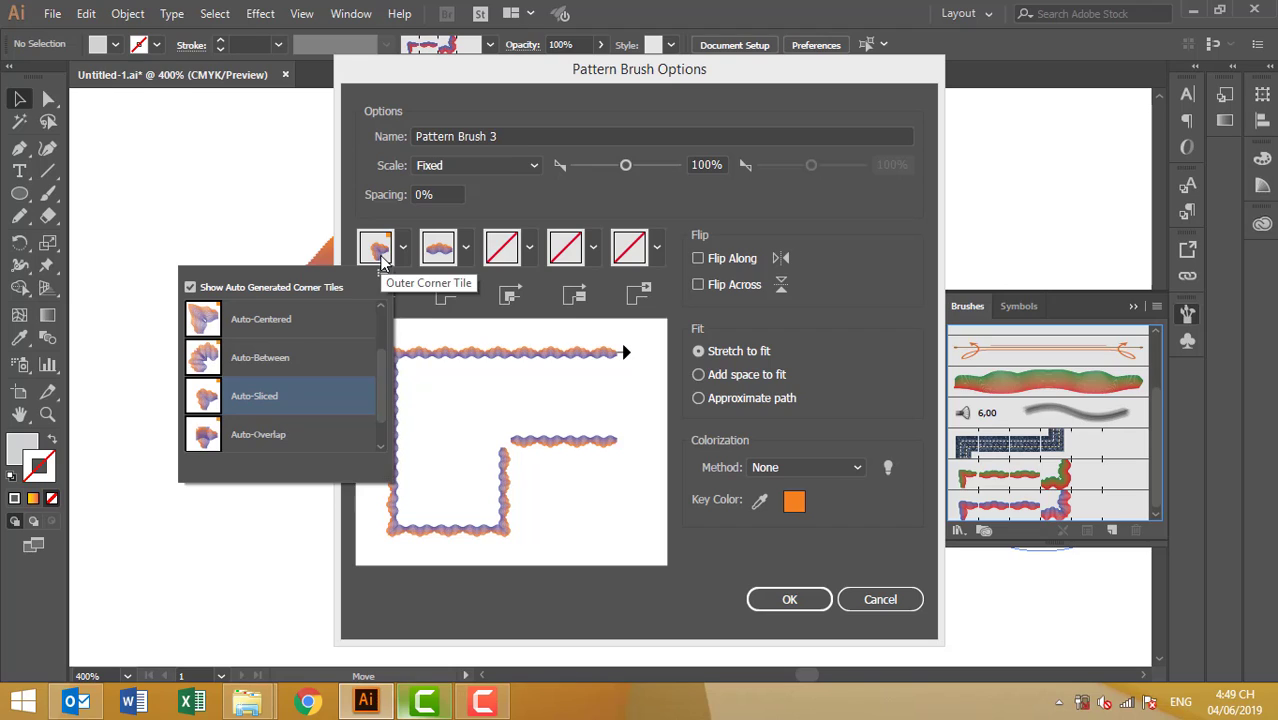
left_click(203, 362)
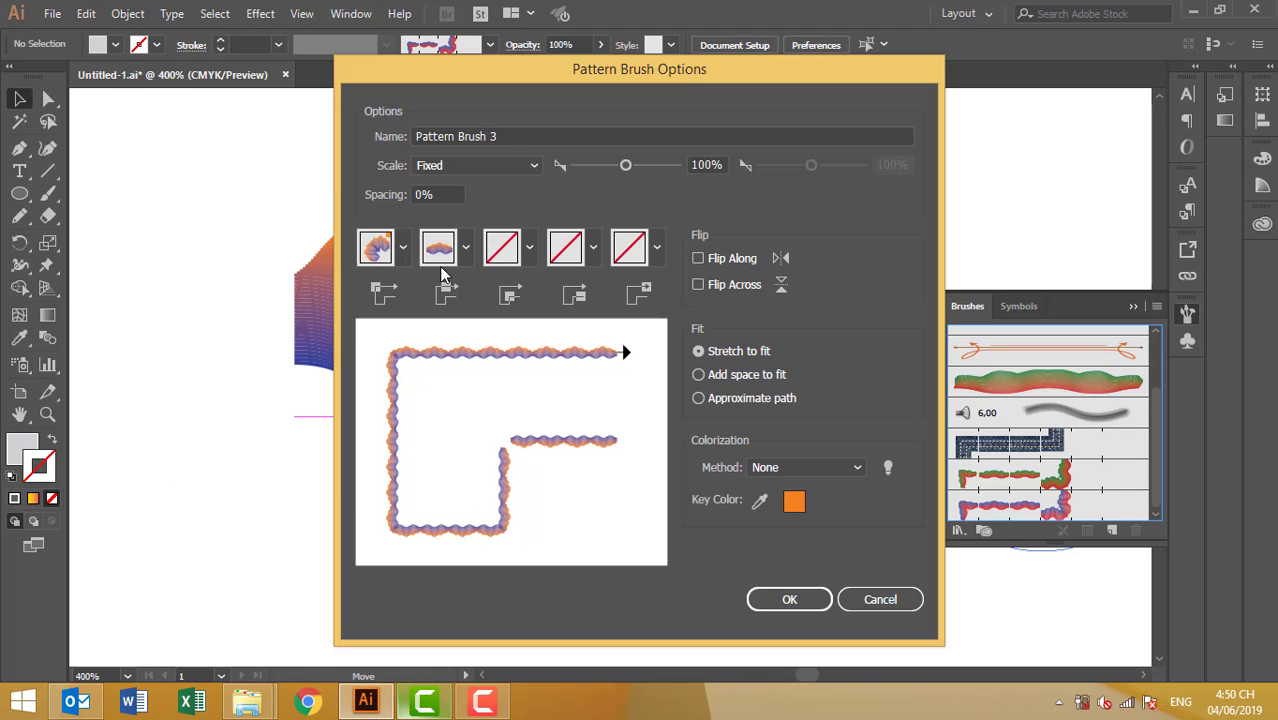
left_click(500, 250)
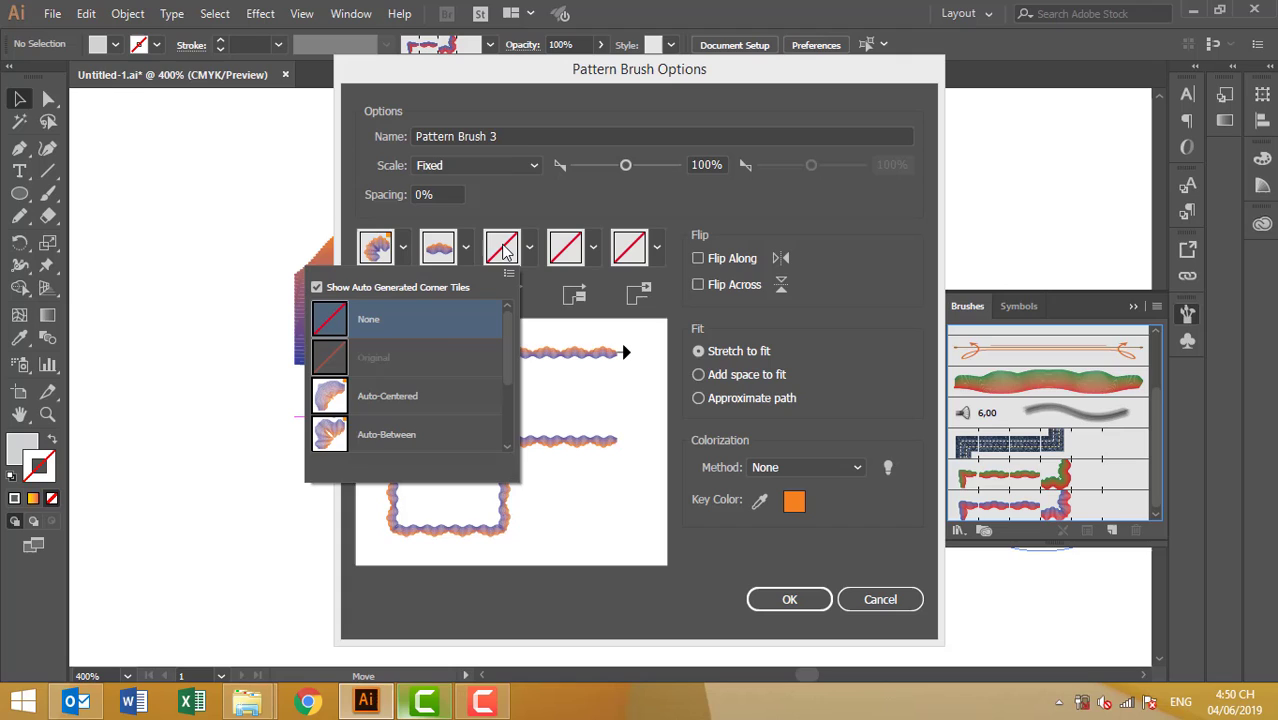
left_click(358, 436)
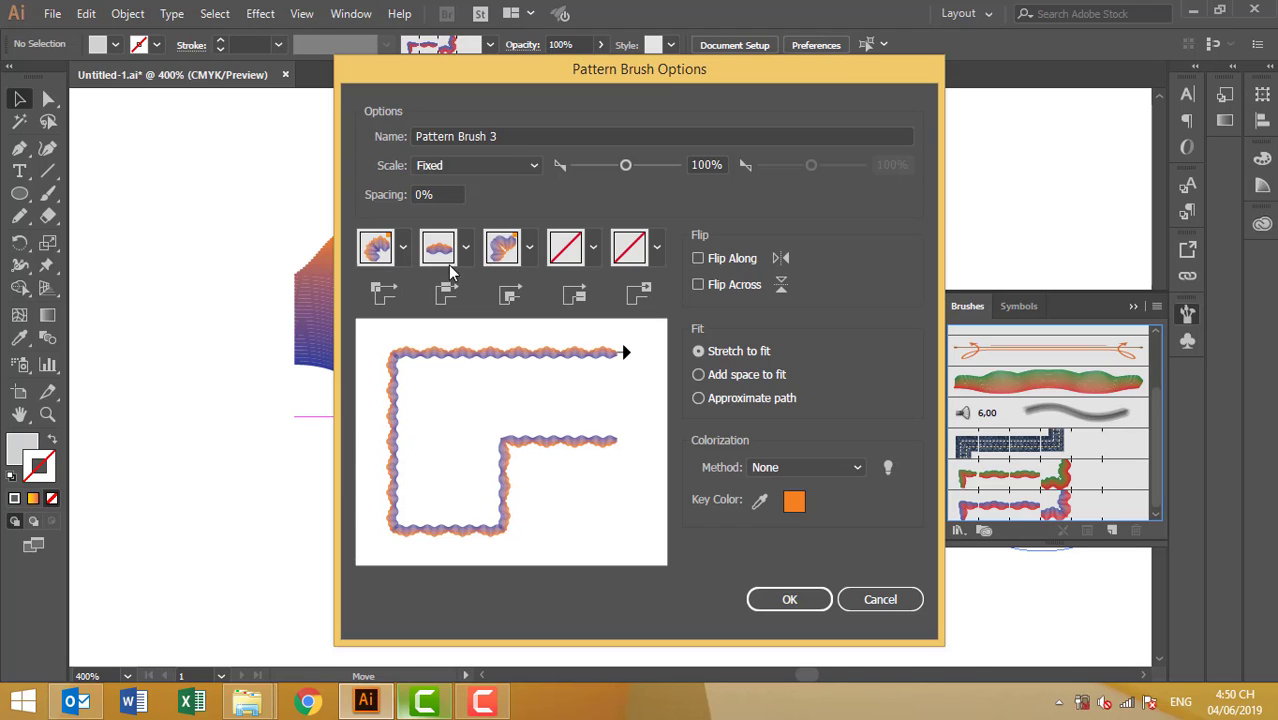
left_click(500, 252)
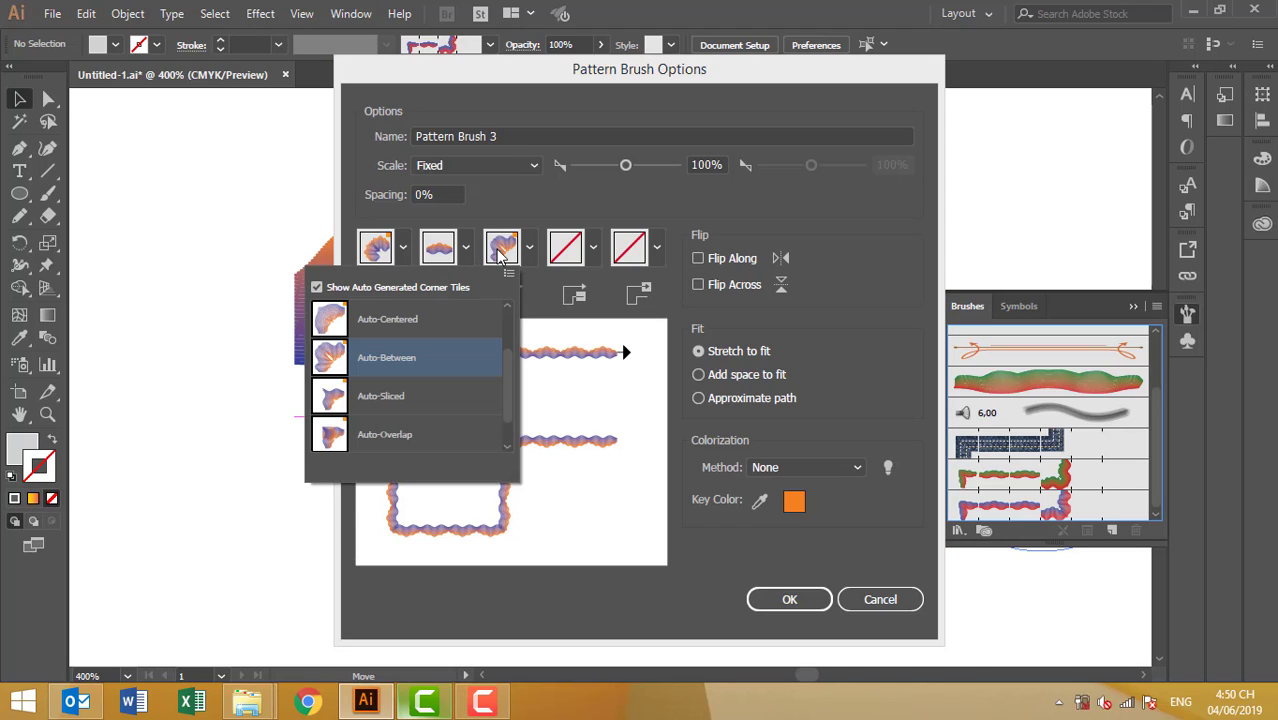
left_click(363, 320)
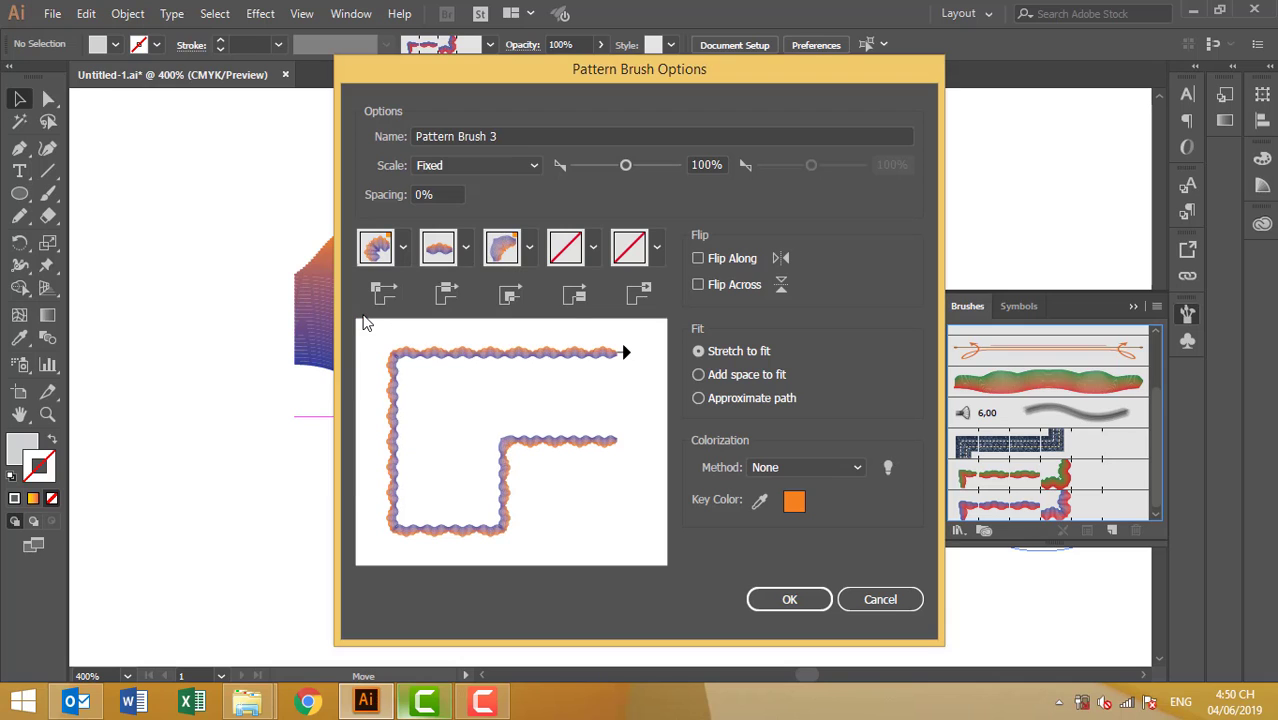
left_click(801, 599)
scroll(721, 546, "down", 1)
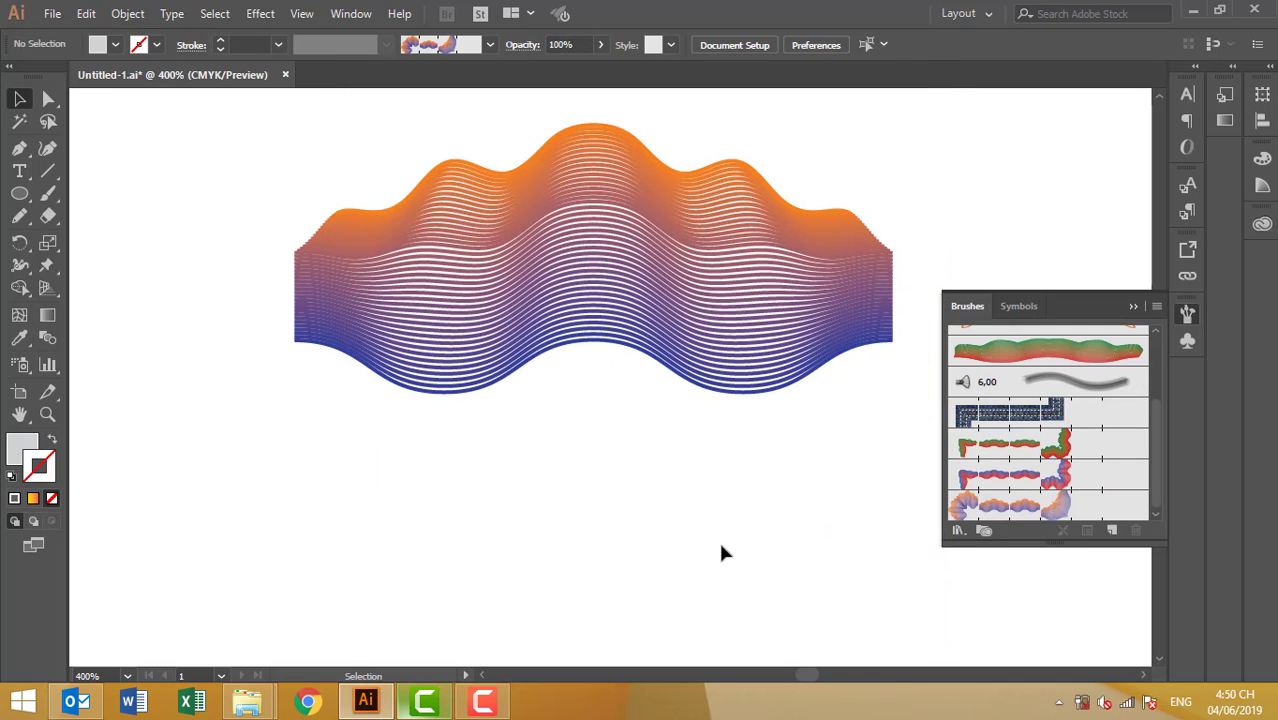
scroll(718, 545, "down", 5, "alt")
scroll(715, 552, "down", 1, "alt")
Draw an ellipse in the lower half of the page and stroke it with the new wavy pattern brush.
scroll(817, 580, "down", 2)
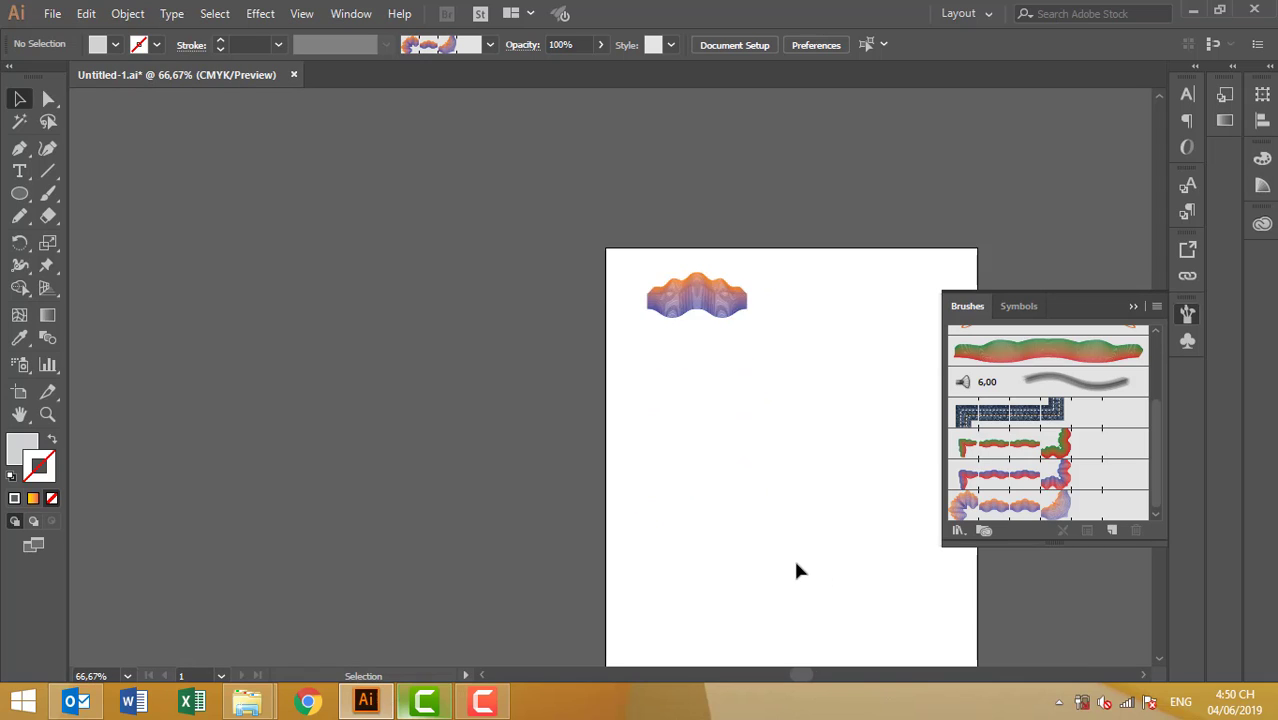
scroll(797, 571, "down", 1)
left_click(20, 193)
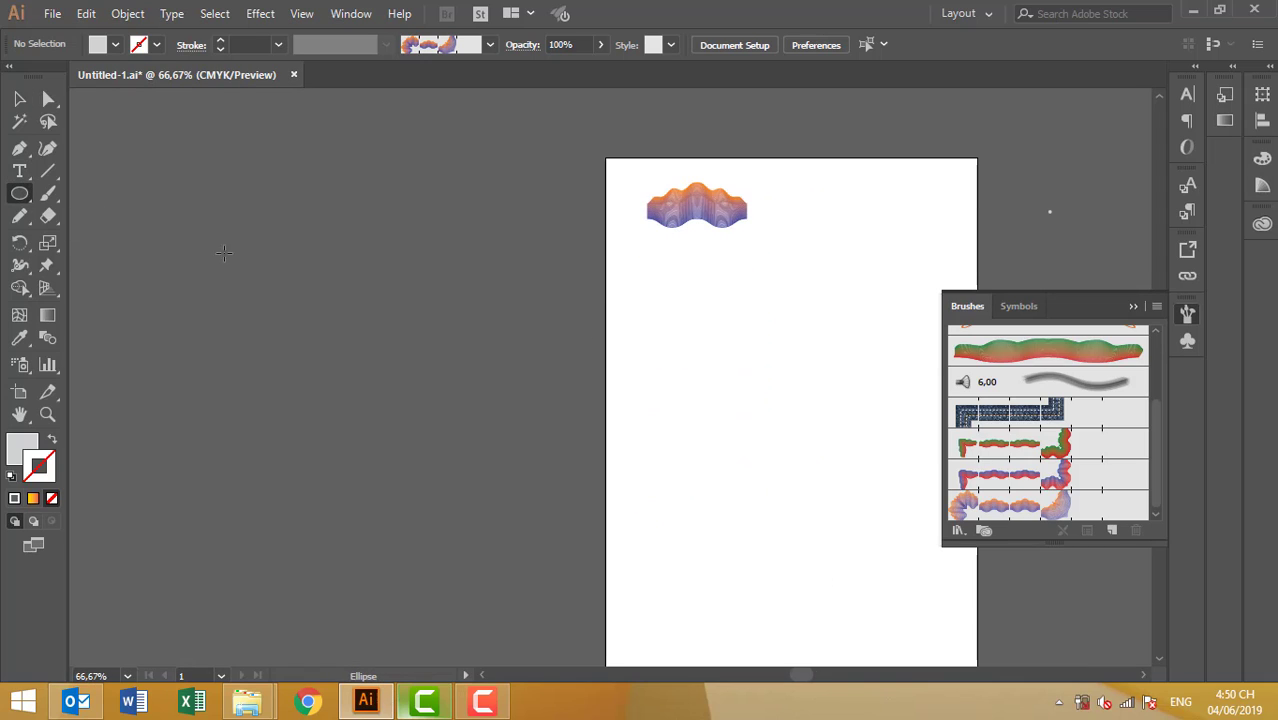
mouse_move(690, 337)
left_mouse_down()
mouse_move(869, 546)
mouse_move(908, 542)
left_mouse_up()
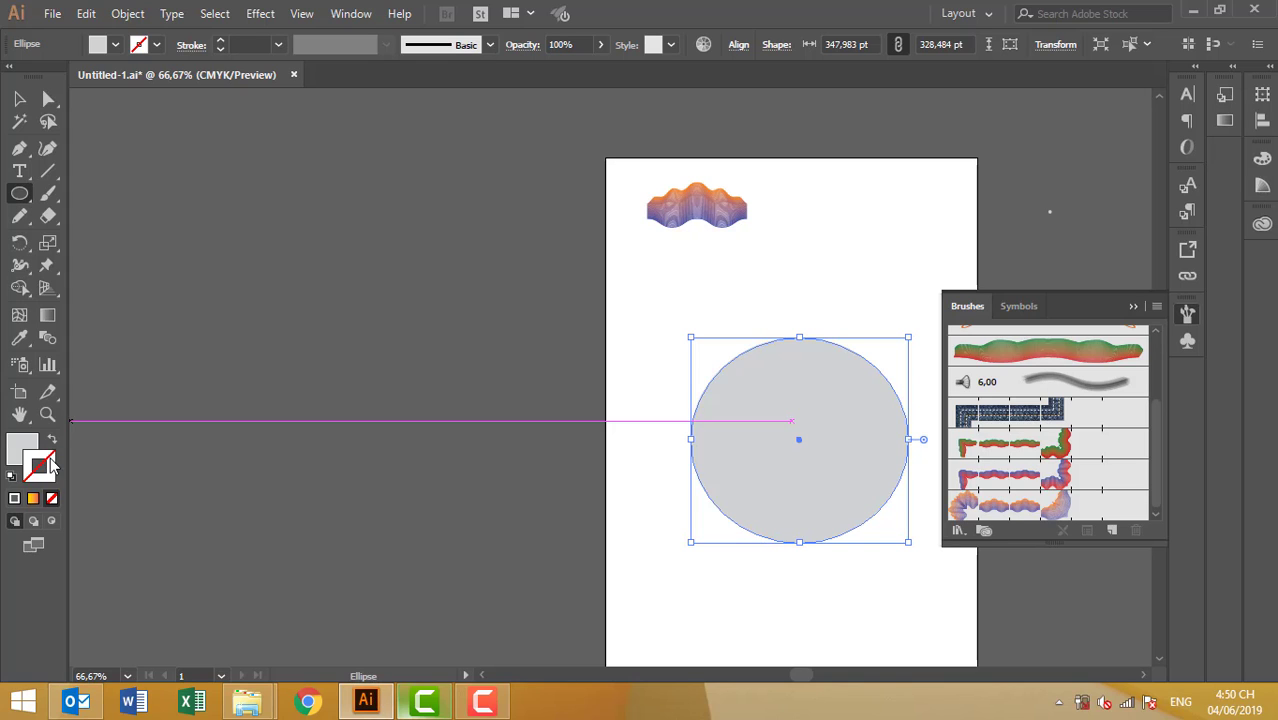
left_click(1035, 512)
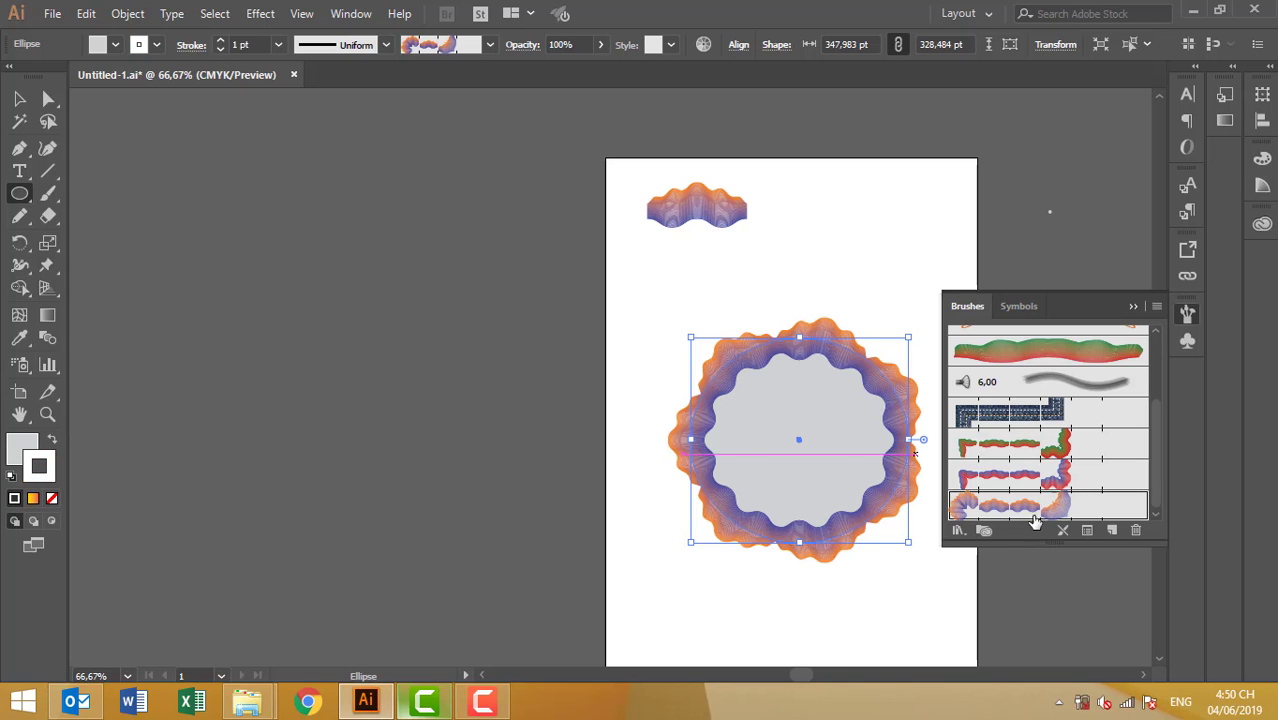
left_click(843, 584)
Set the ellipse's fill to None and deselect the finished wavy ring.
left_click(696, 378)
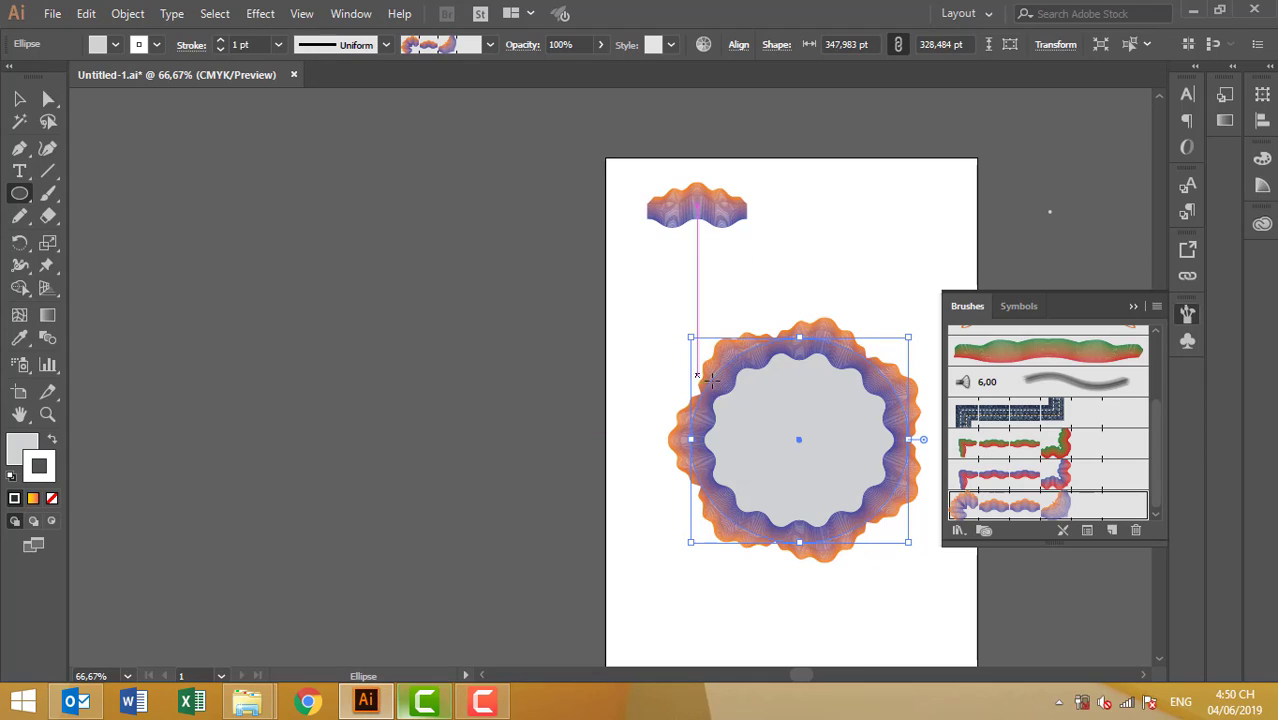
left_click(14, 498)
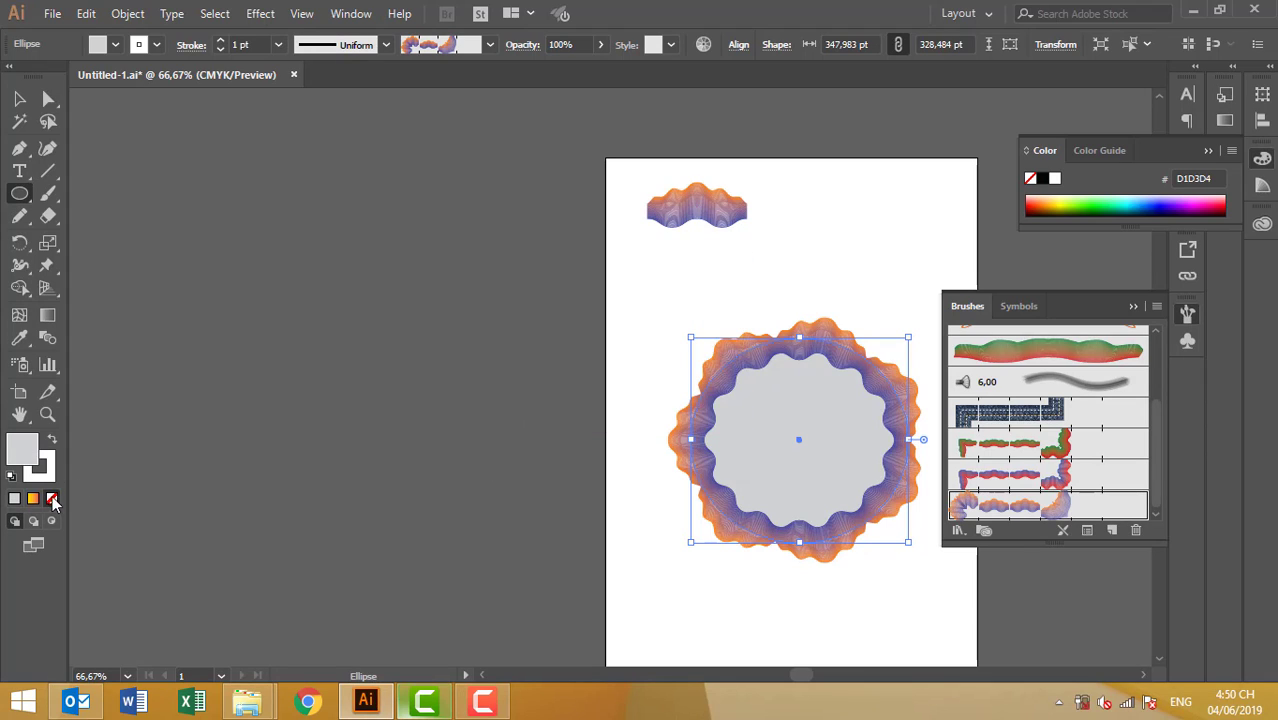
left_click(52, 498)
left_click(19, 98)
left_click(540, 390)
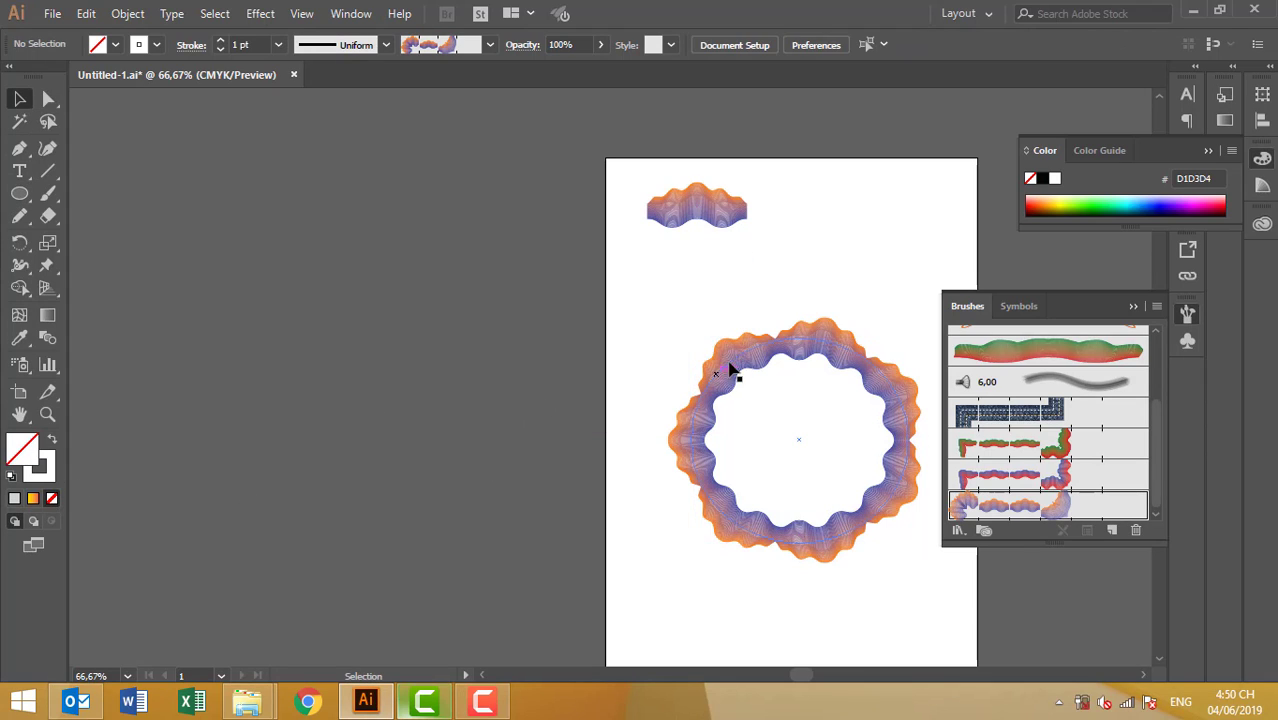
scroll(890, 414, "up", 3)
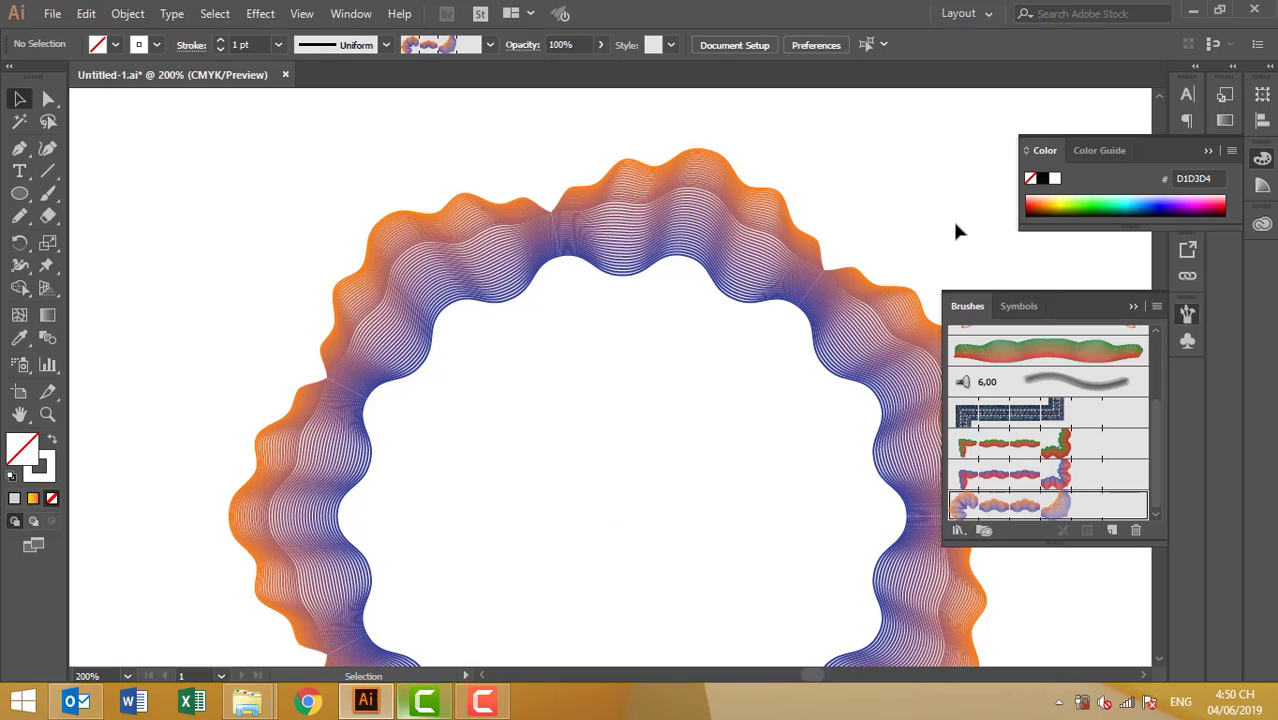
scroll(955, 230, "down", 3)
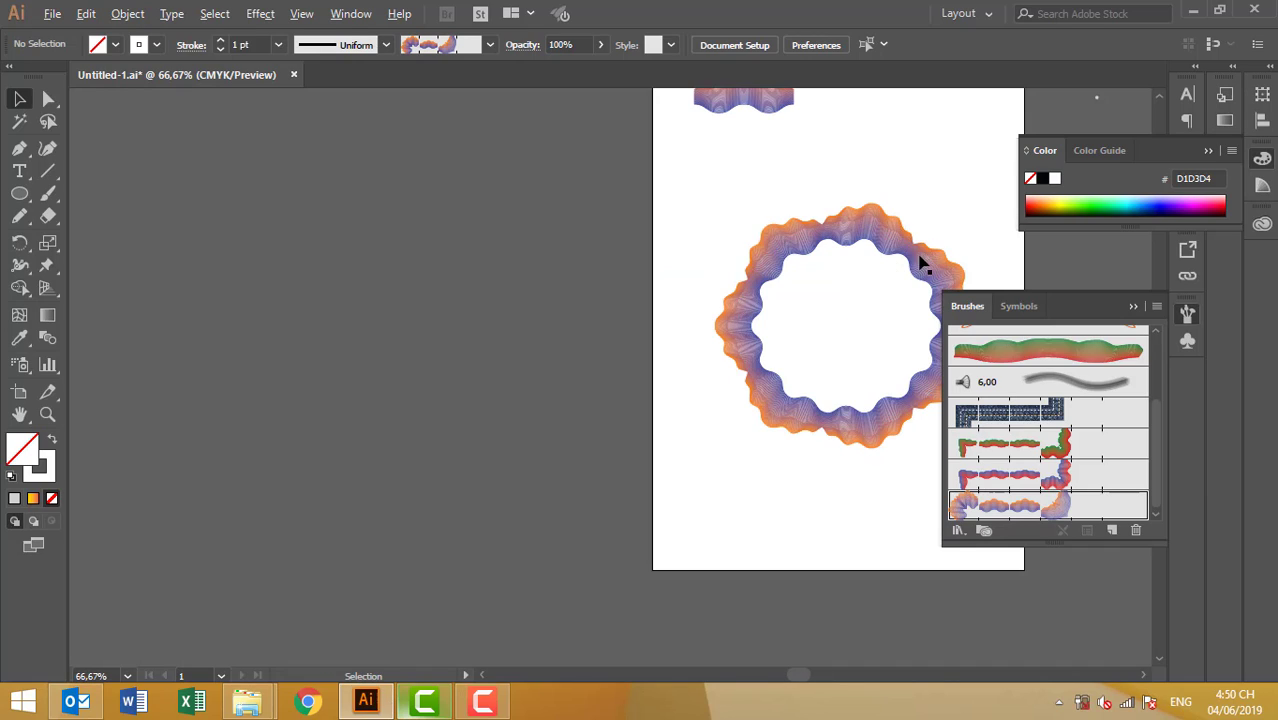
scroll(963, 195, "up", 2)
scroll(960, 190, "up", 2)
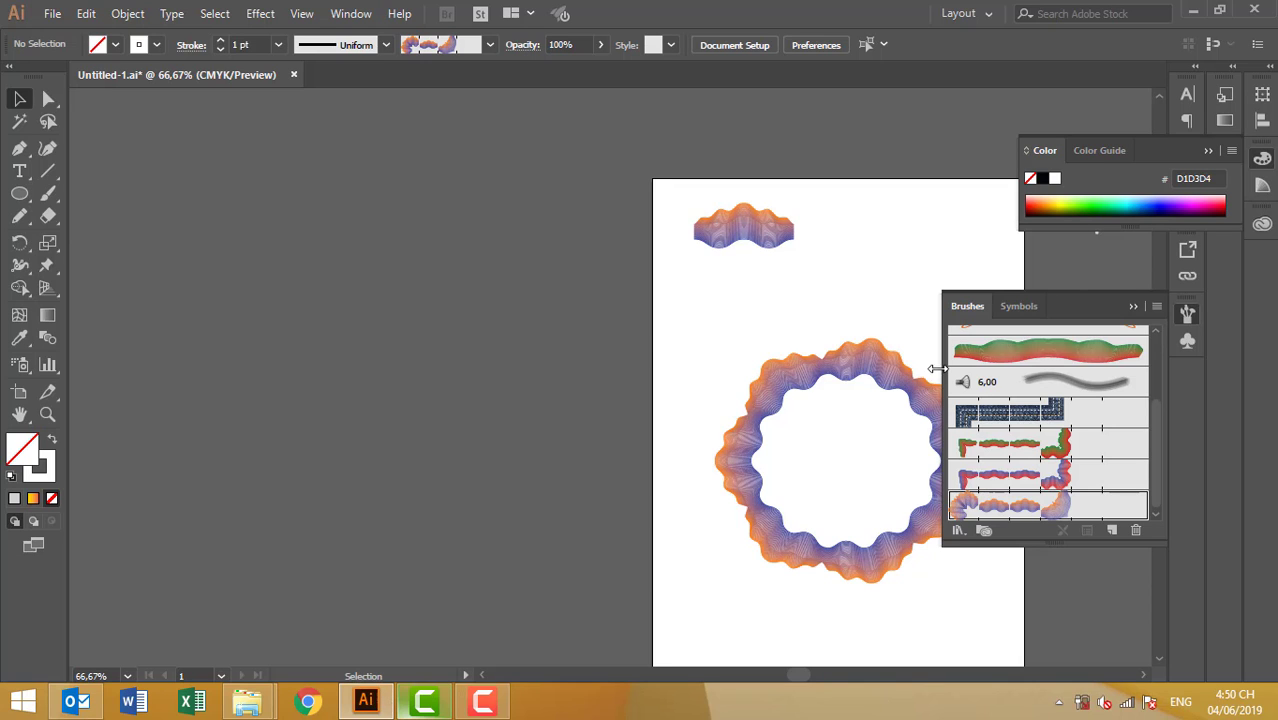
scroll(902, 386, "up", 4)
scroll(818, 349, "up", 2)
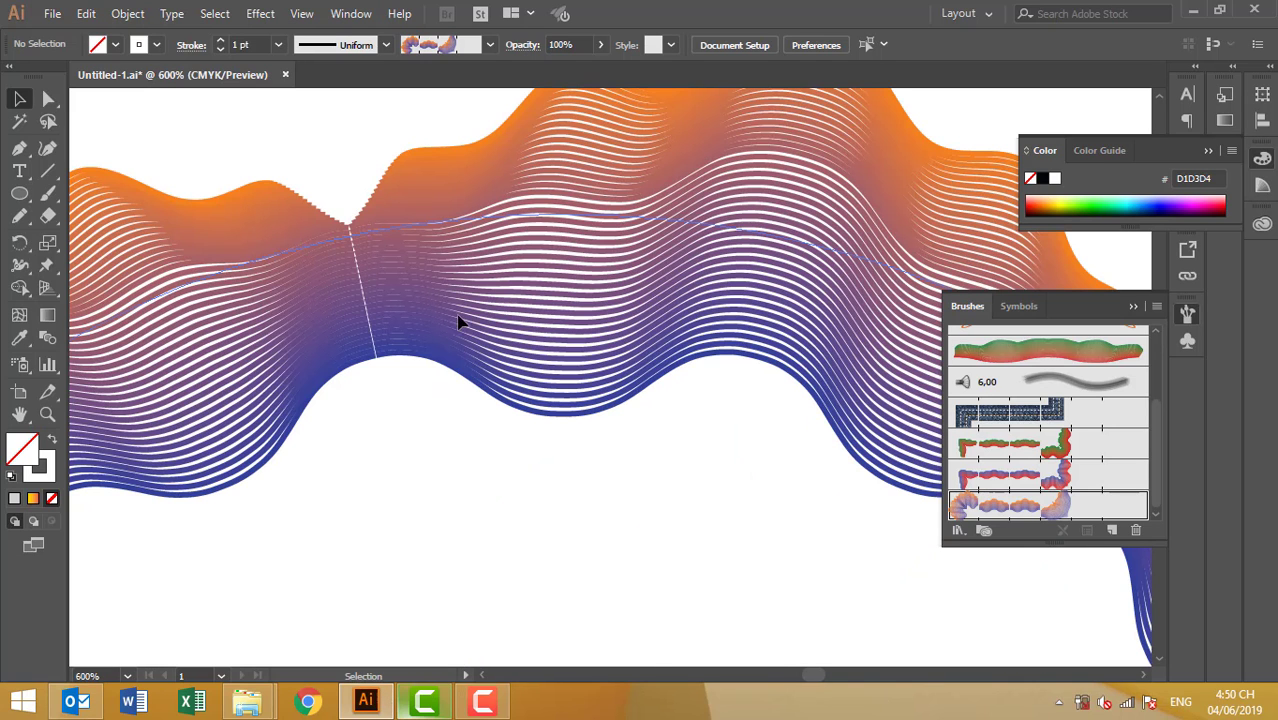